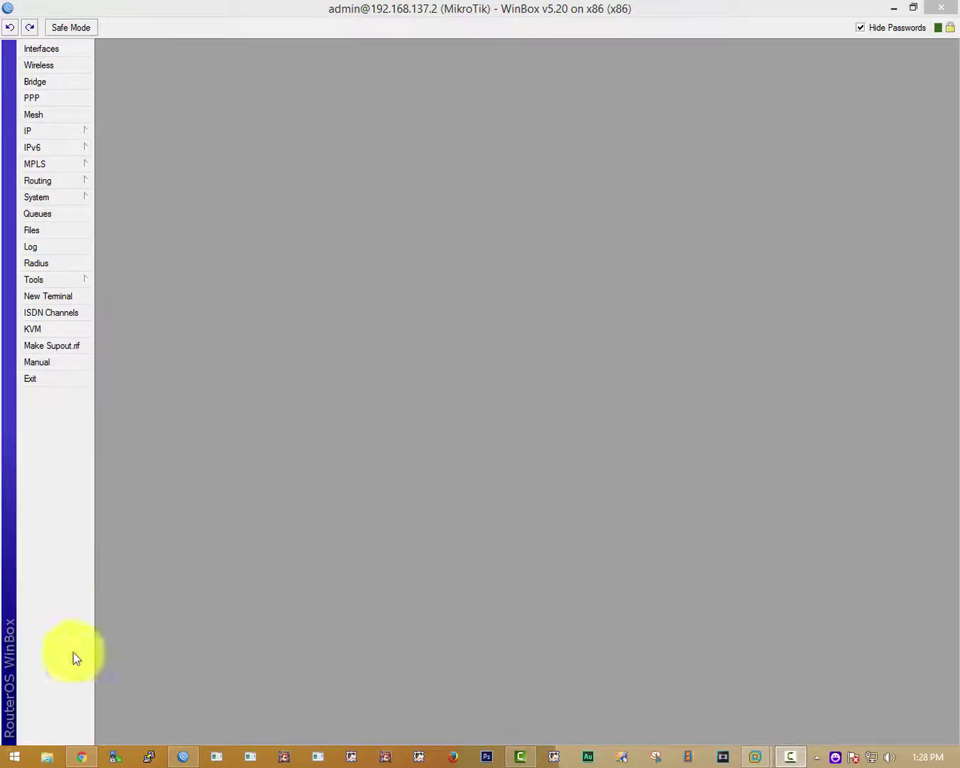
Open a second WinBox session to the router at 192.168.1.2, choosing it from the discovered neighbours.
left_click(516, 246)
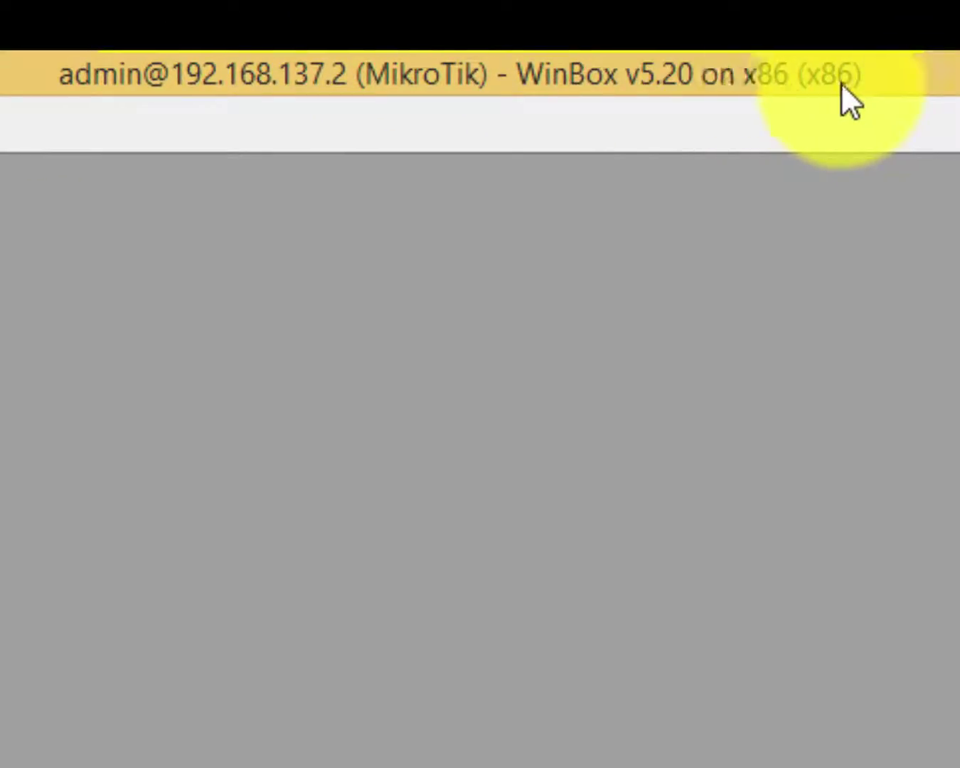
left_click_drag(838, 78, 361, 437)
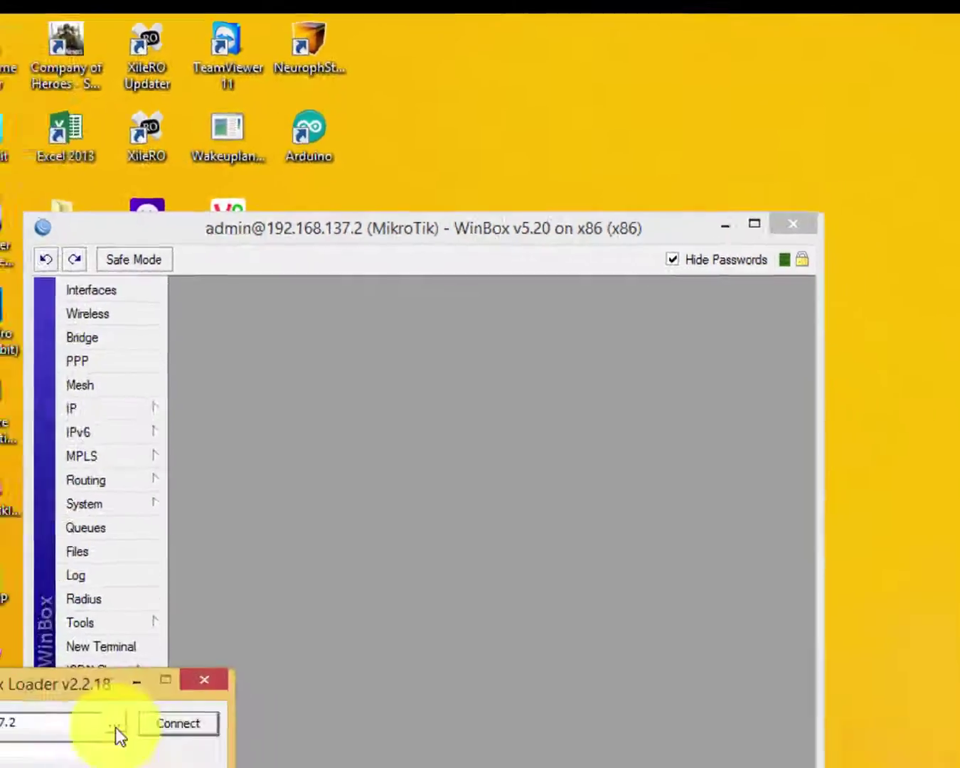
left_click(229, 491)
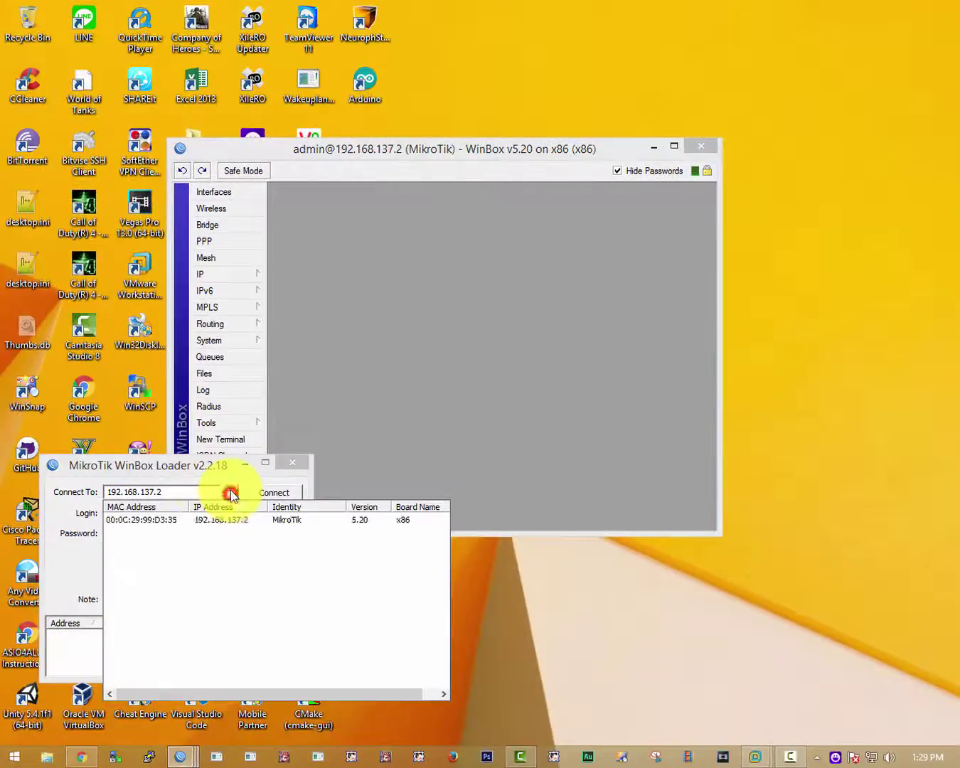
left_click(237, 541)
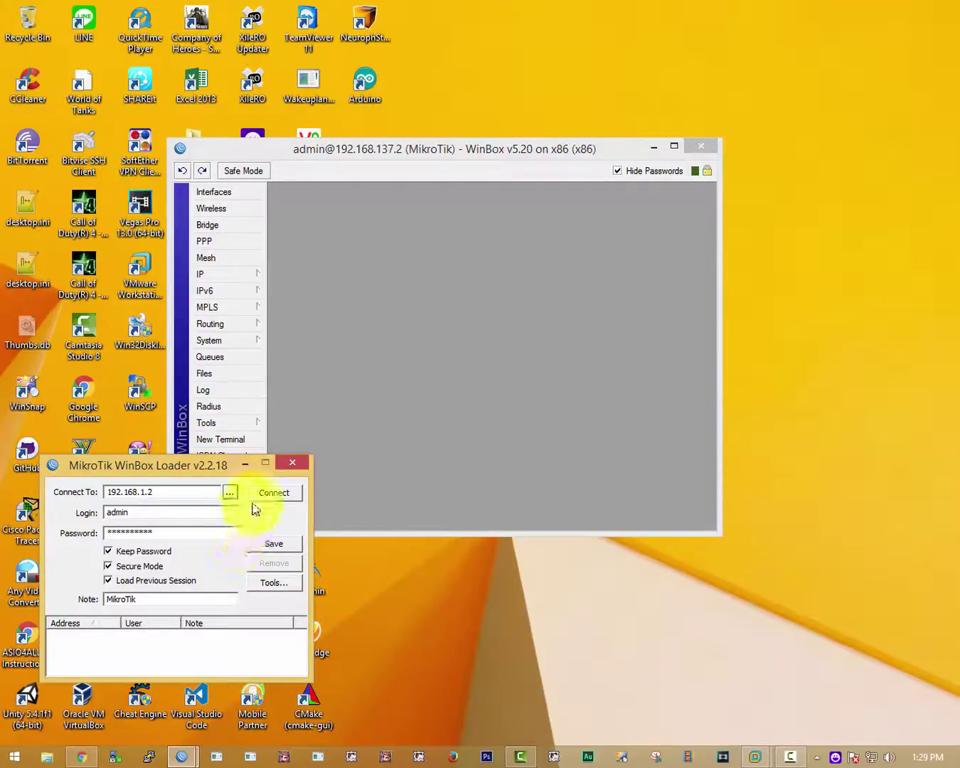
left_click(269, 491)
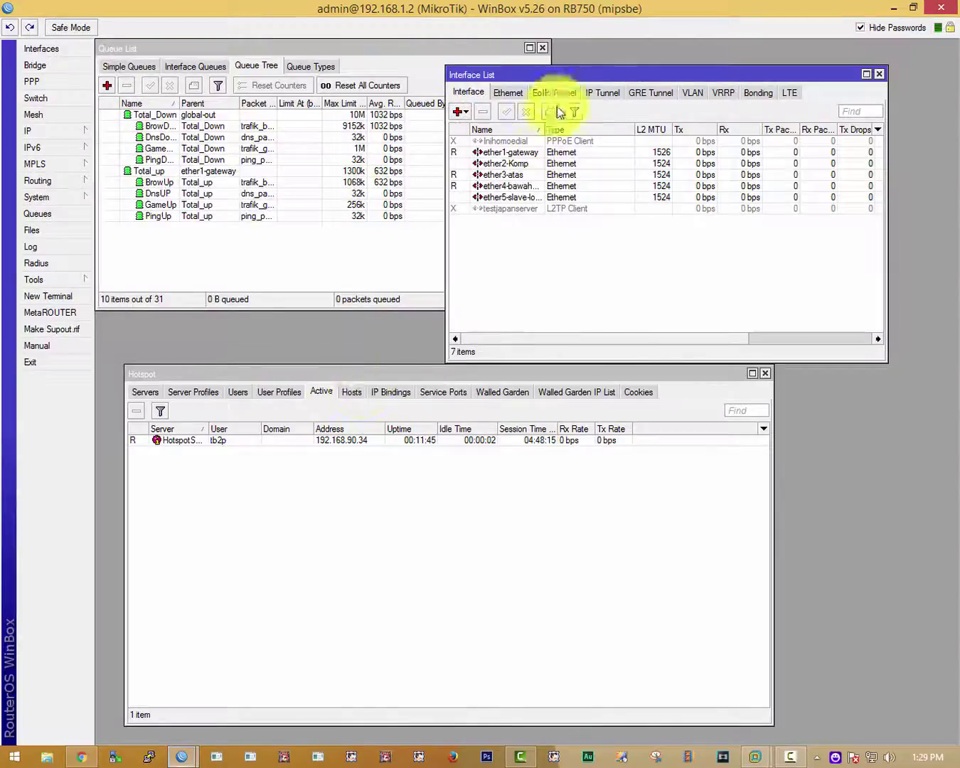
Close the Queue List, Interface List and Hotspot windows and place the 192.168.1.2 session window just below the 192.168.137.2 title bar.
left_click(542, 47)
left_click(881, 75)
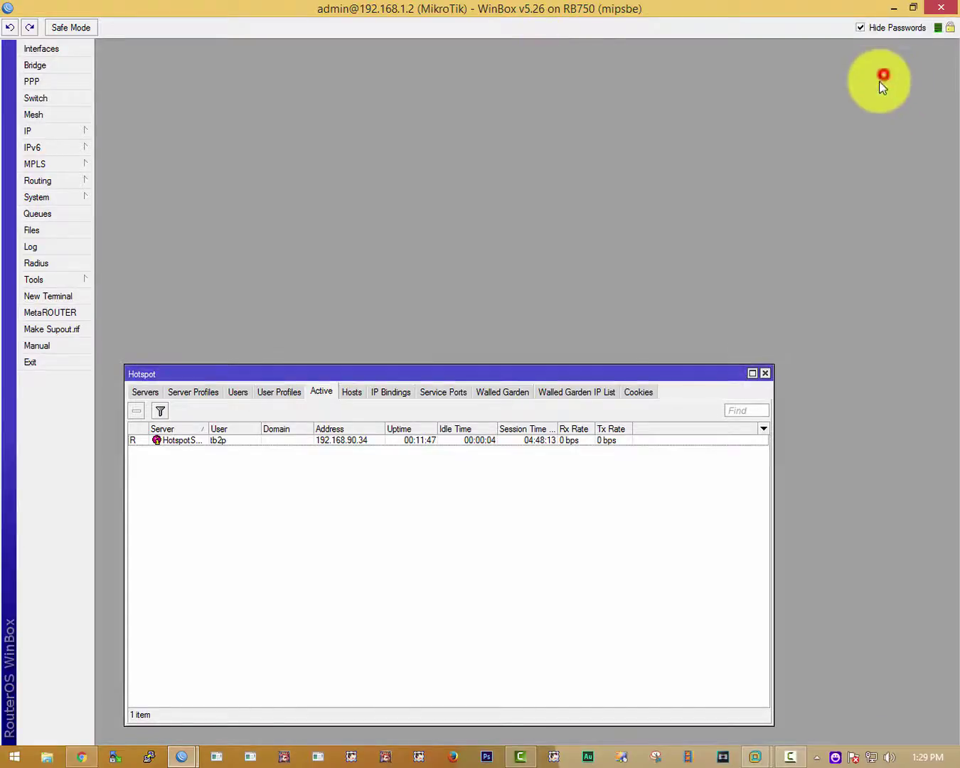
left_click(764, 372)
double_click(625, 7)
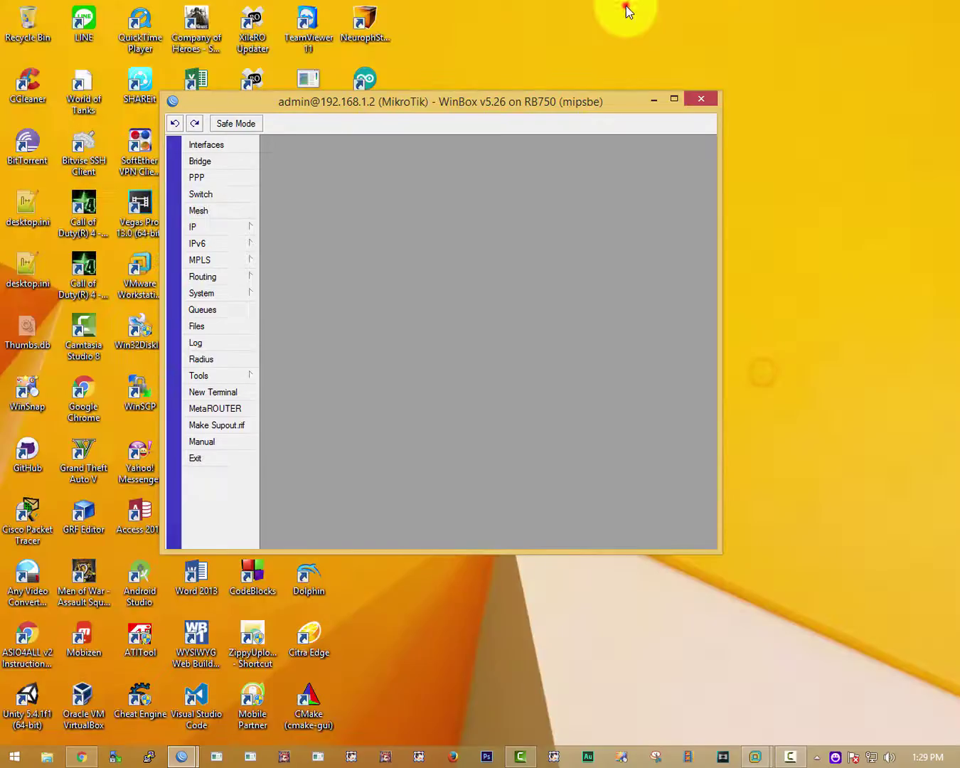
left_click_drag(582, 104, 596, 315)
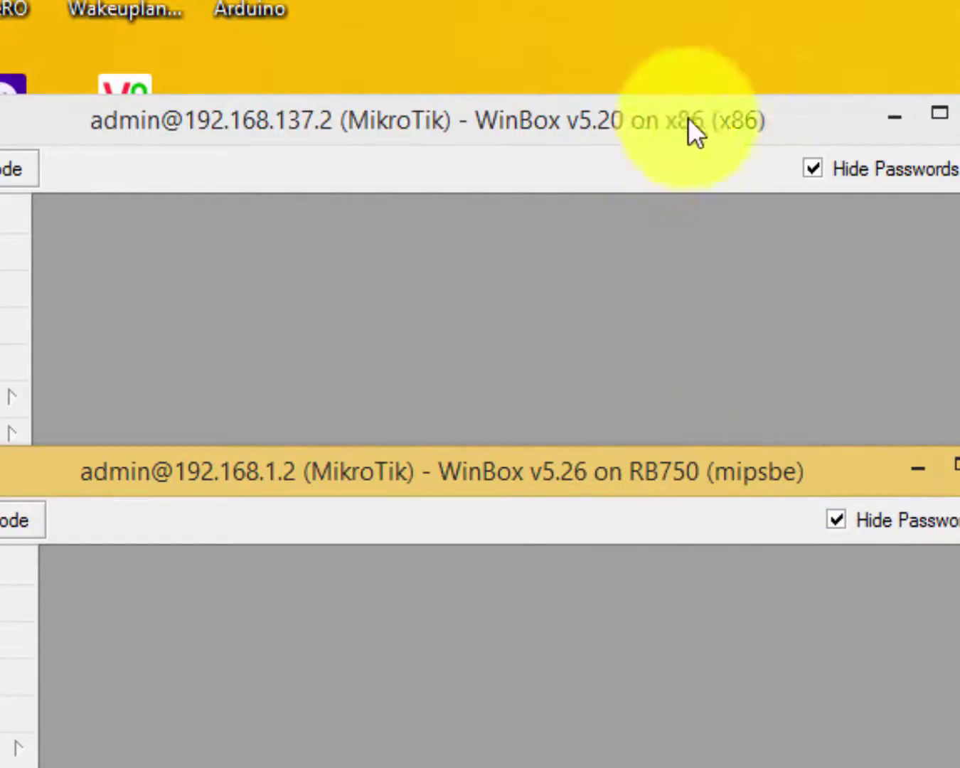
left_click(725, 121)
left_click(746, 764)
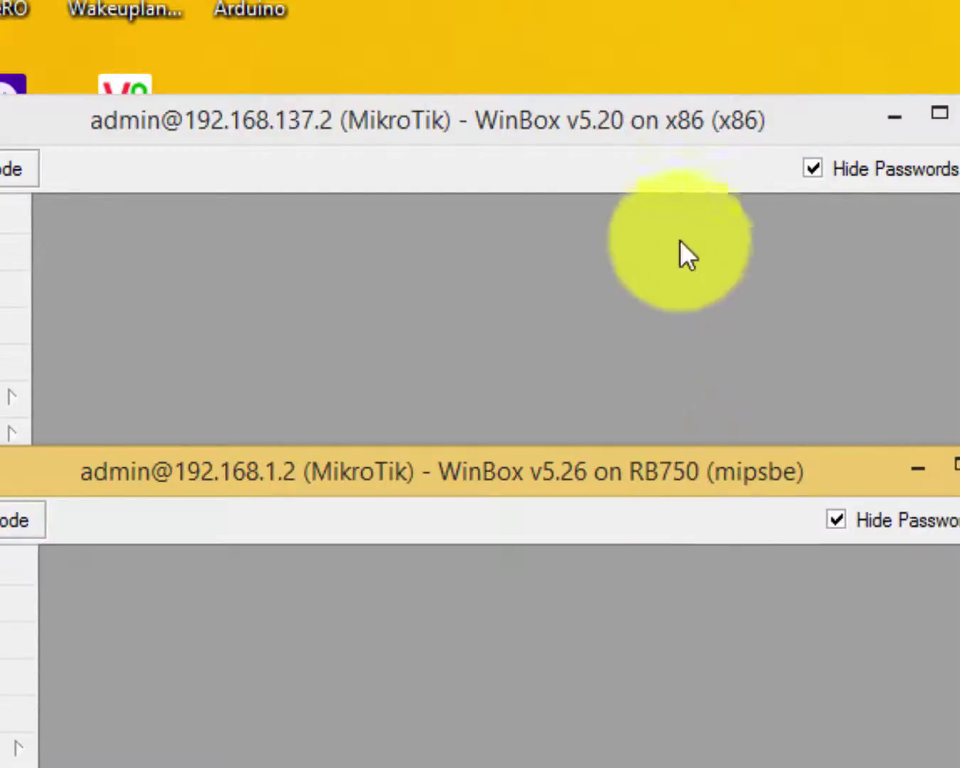
left_click(726, 121)
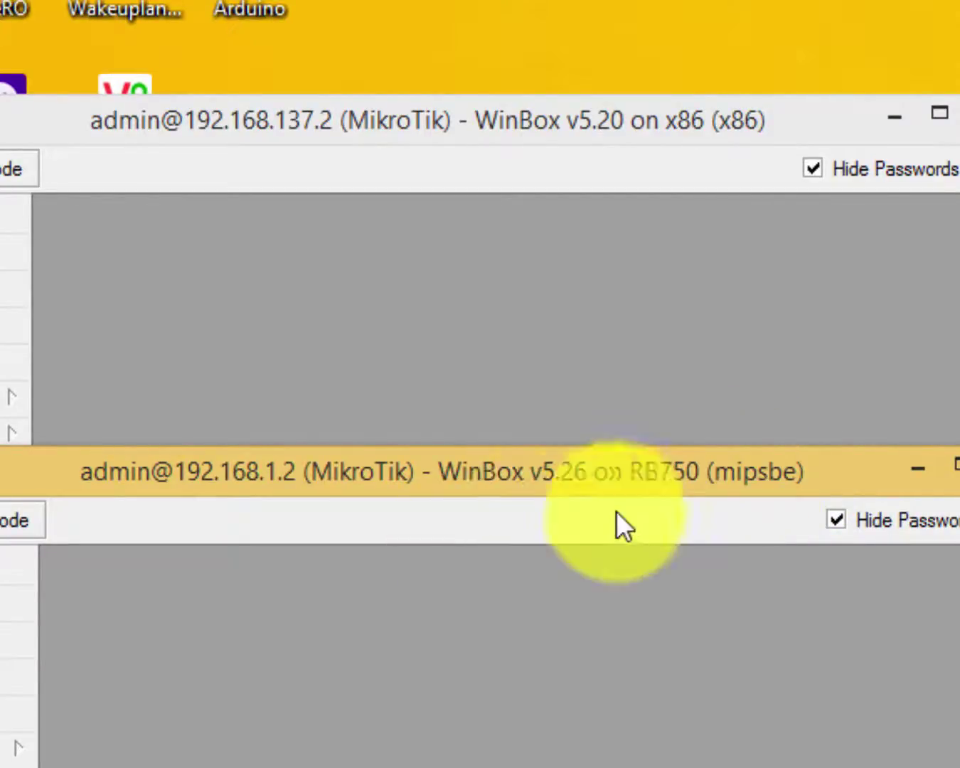
Close the 192.168.1.2 session and maximize the 192.168.137.2 session window.
left_click(958, 467)
double_click(621, 123)
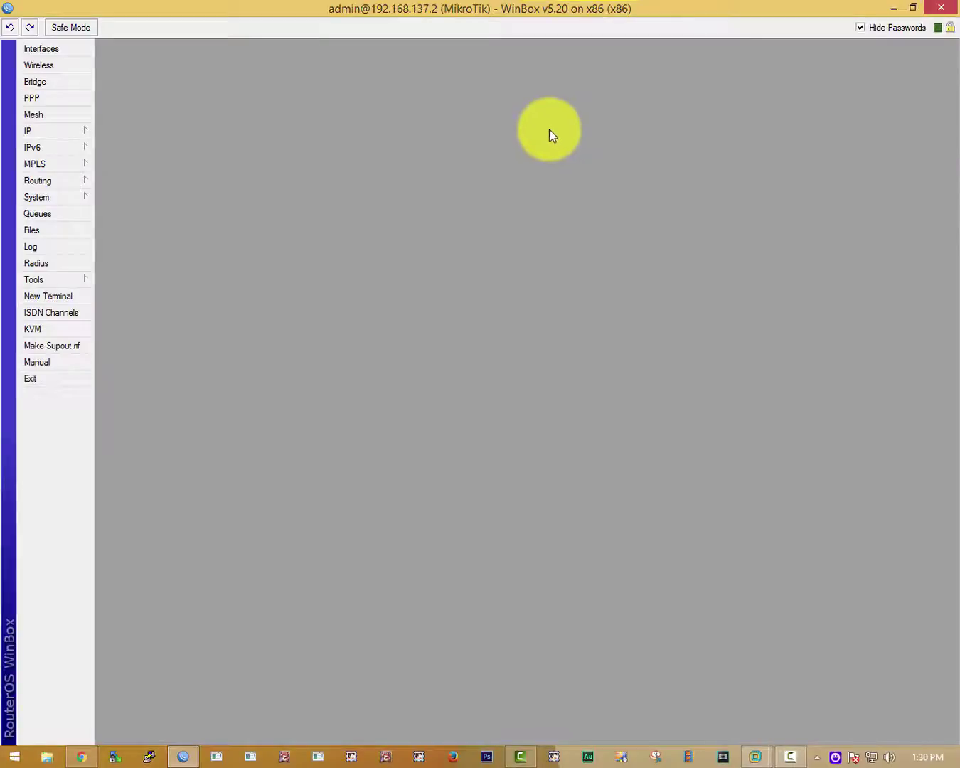
left_click(614, 14)
double_click(614, 14)
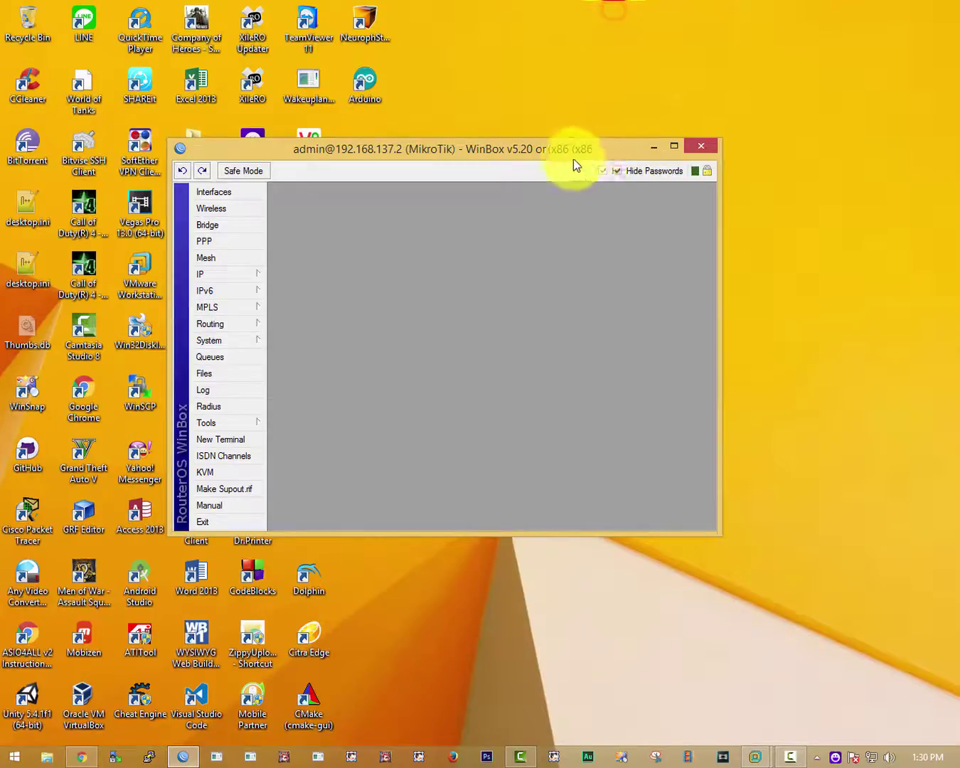
double_click(585, 151)
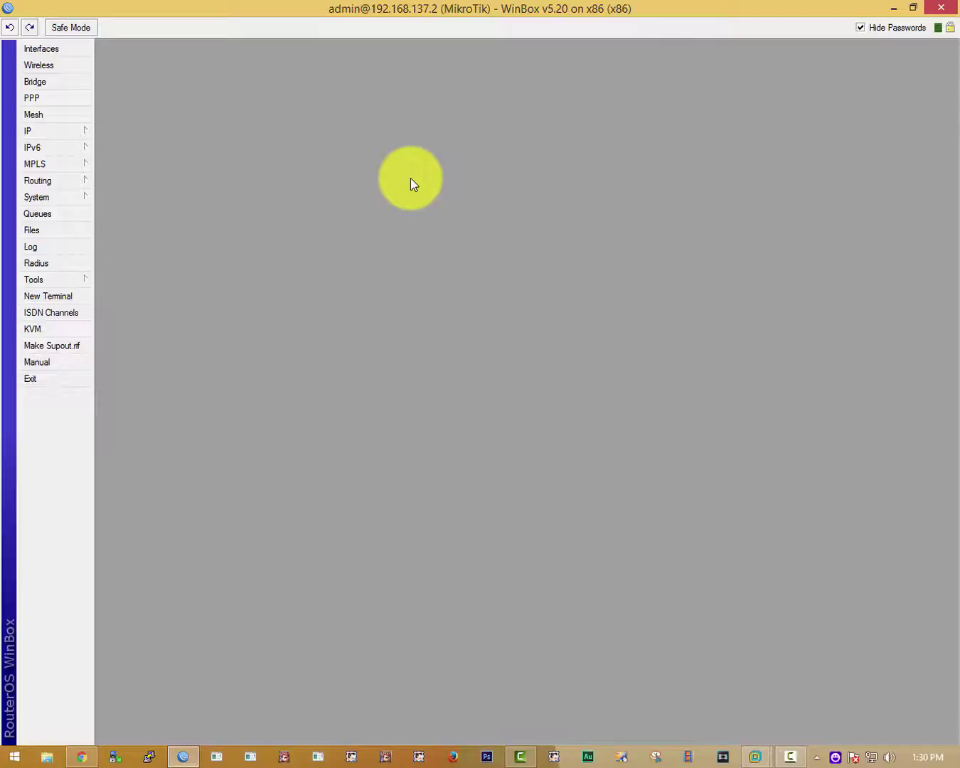
left_click(82, 756)
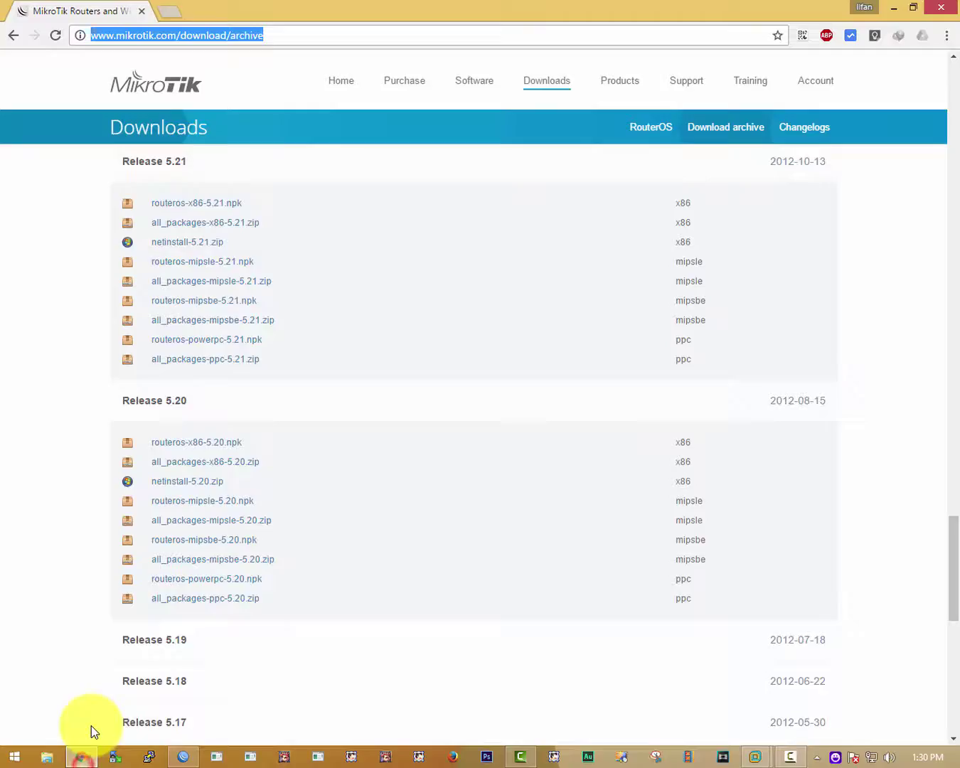
left_click(167, 35)
left_click_drag(229, 36, 440, 40)
key("BackSpace")
key("Return")
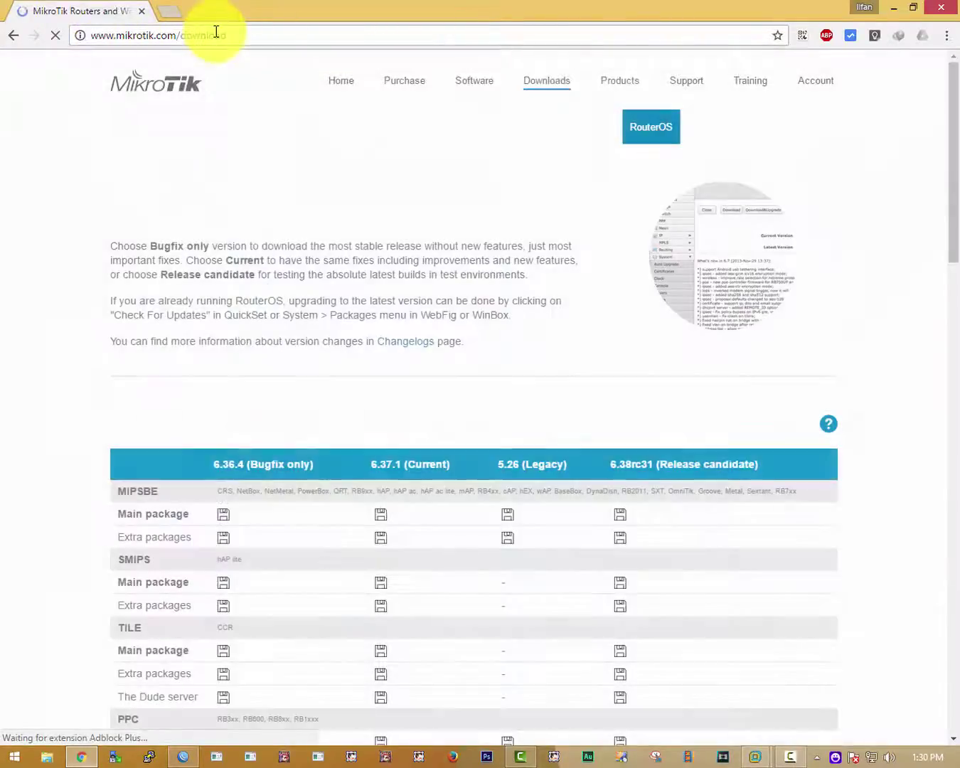
left_click(256, 32)
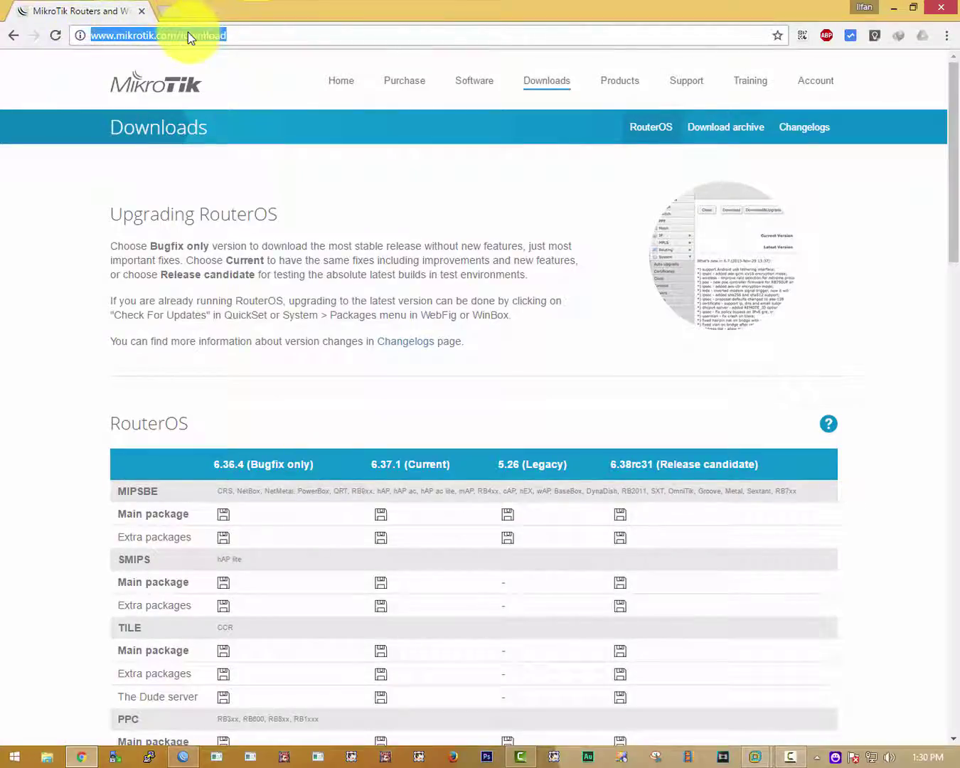
double_click(187, 35)
left_click(477, 174)
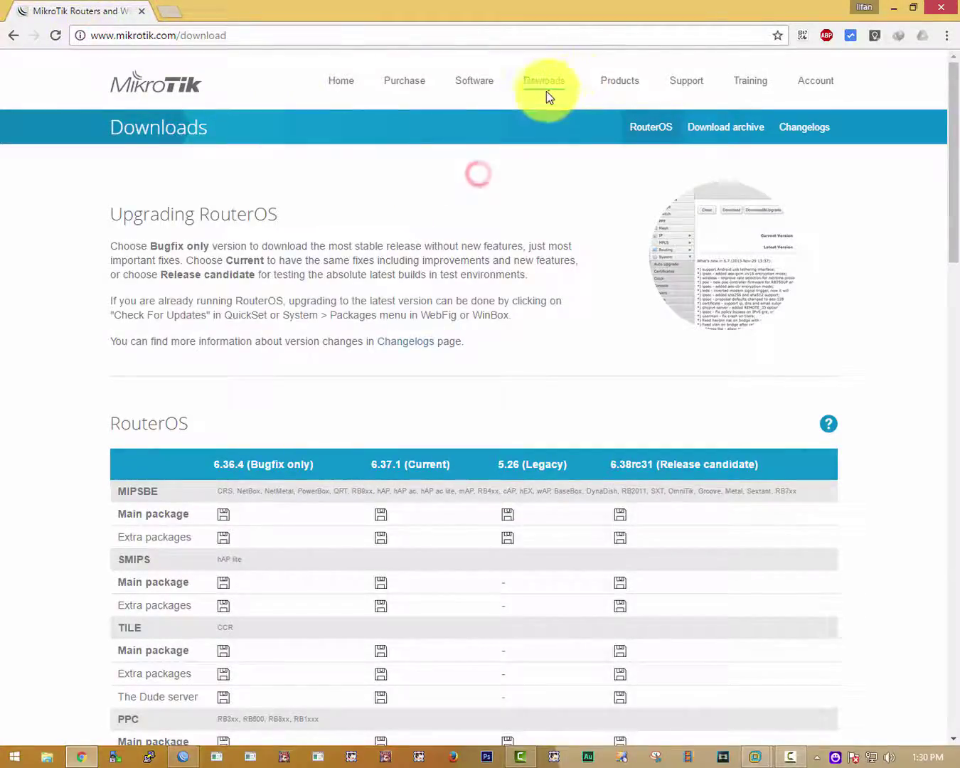
left_click(515, 163)
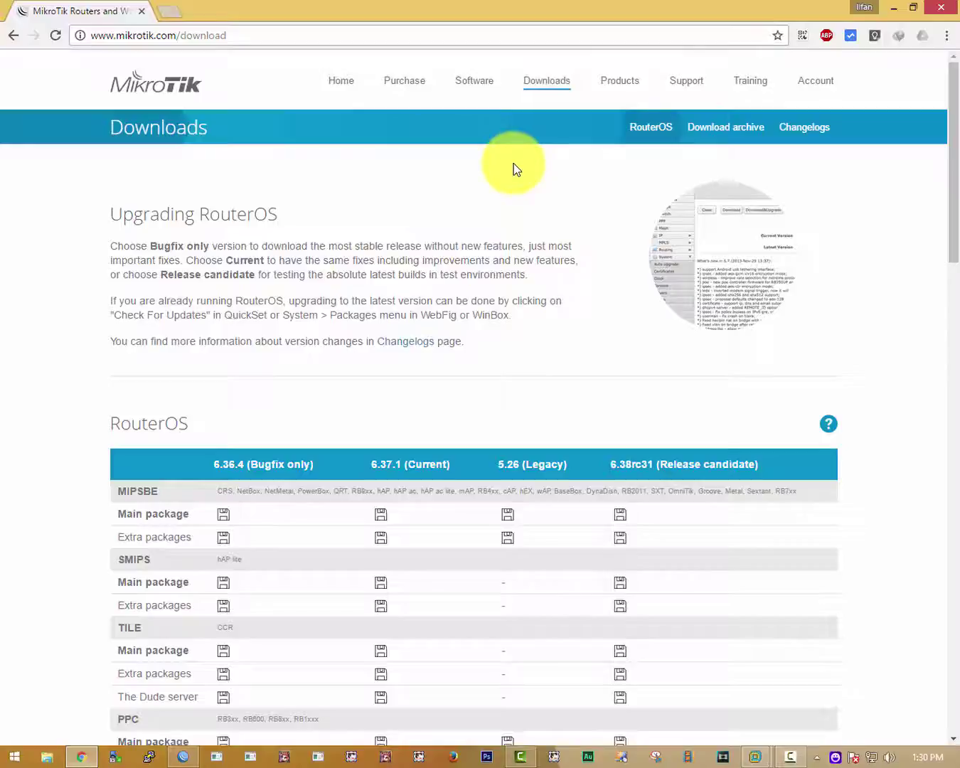
Examine the RouterOS download table for the offered versions and the packages of each architecture.
scroll(521, 176, "down", 12)
scroll(251, 519, "up", 10)
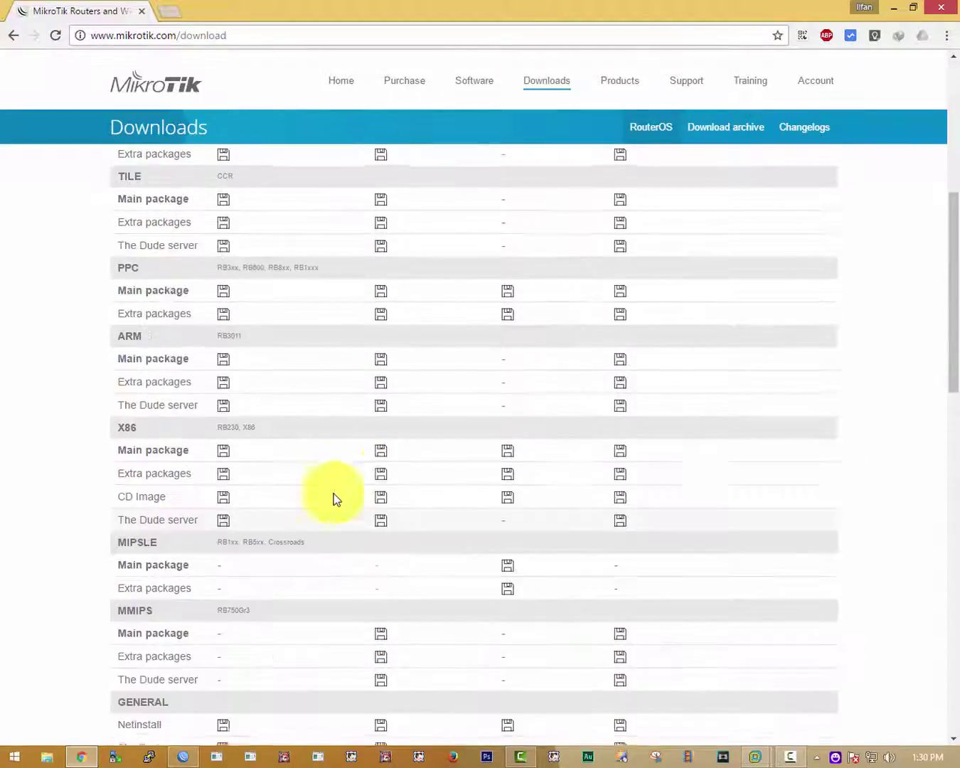
left_click_drag(213, 325, 272, 332)
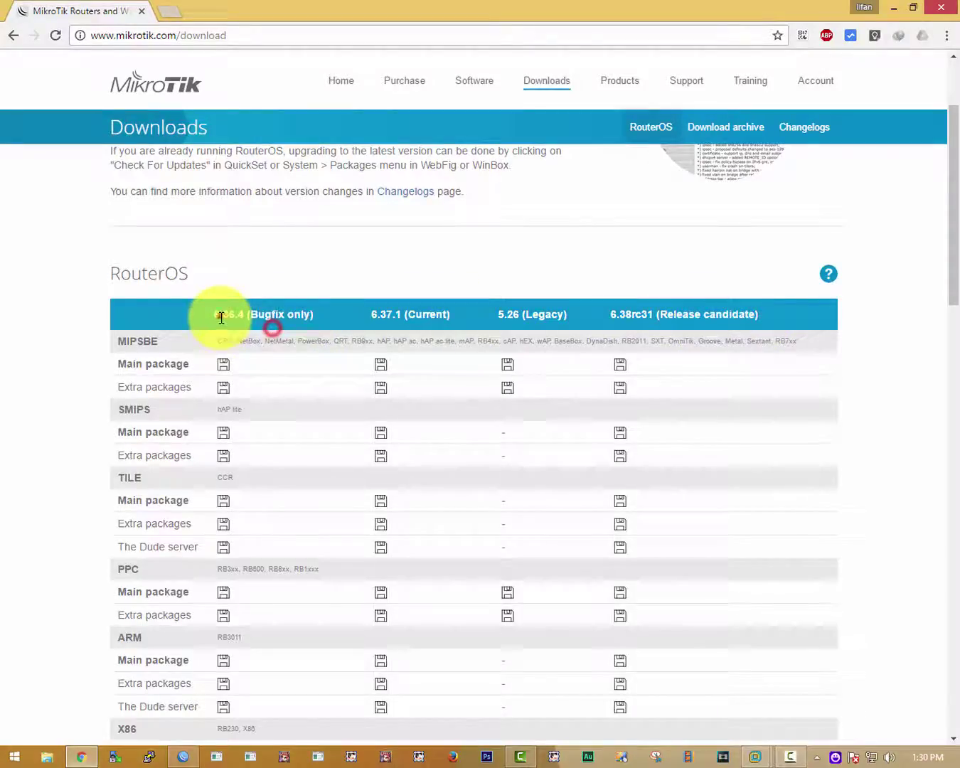
left_click_drag(217, 317, 342, 317)
left_click(440, 315)
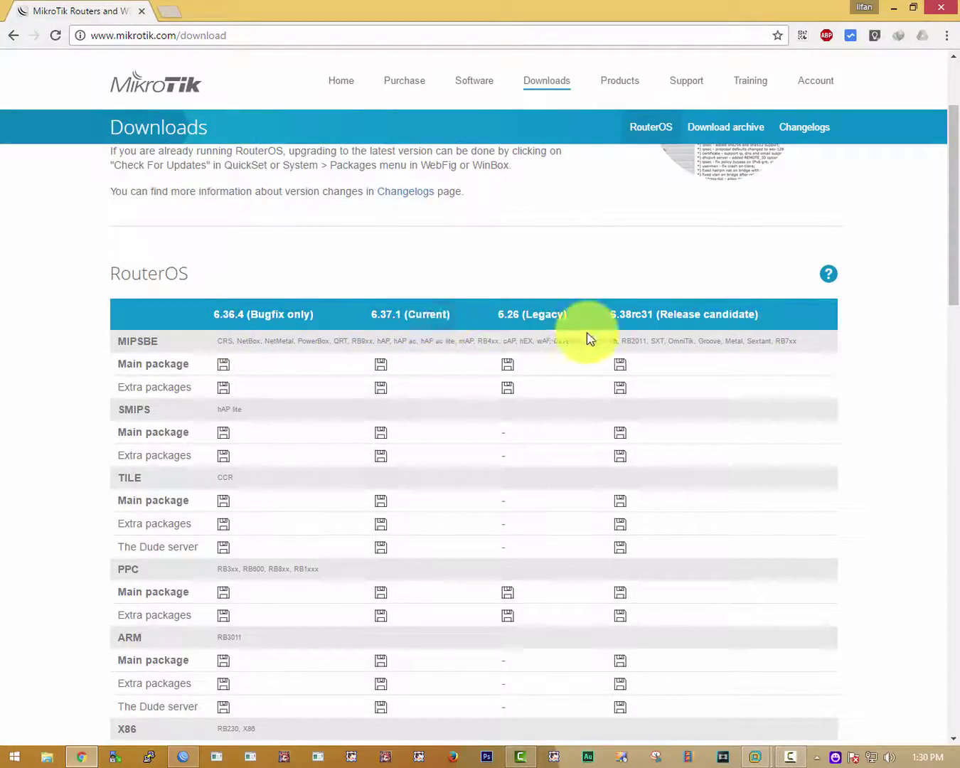
left_click_drag(940, 221, 958, 254)
left_click(934, 258)
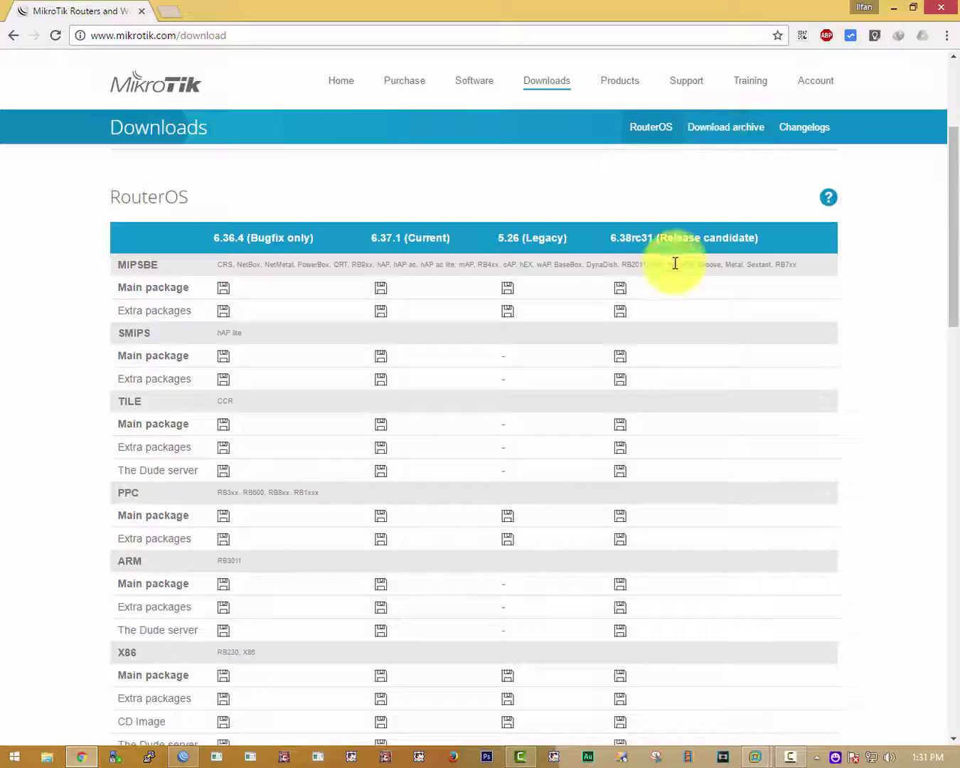
scroll(674, 264, "up", 3)
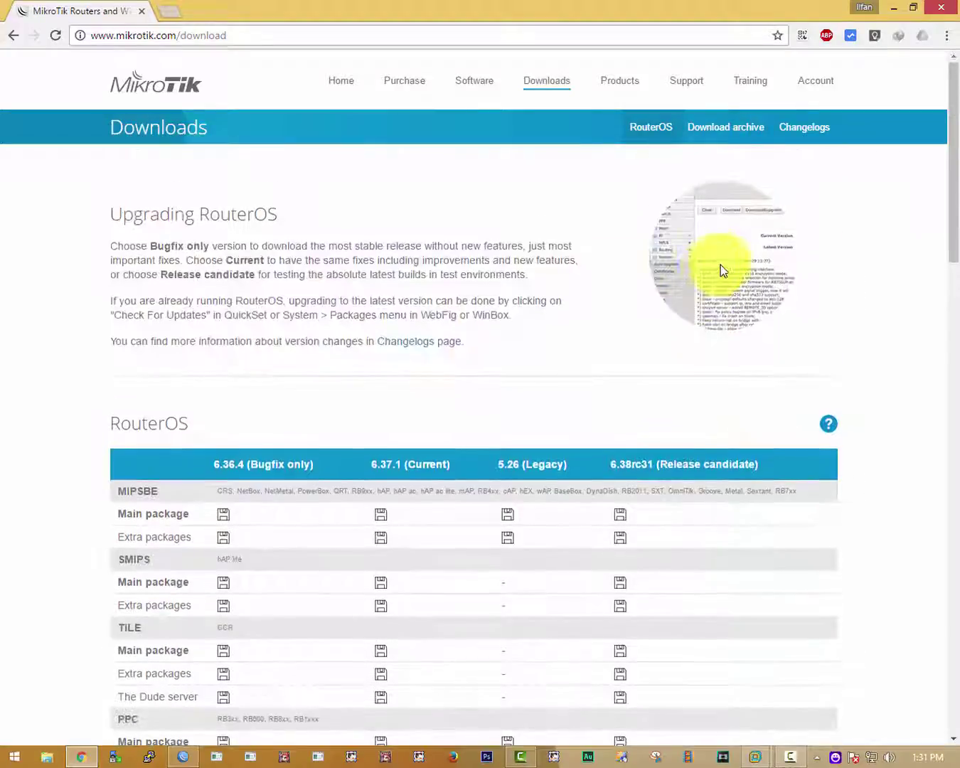
Open the download archive, check the router's RouterOS version in WinBox, and expand the file list of Release 5.20.
left_click(731, 137)
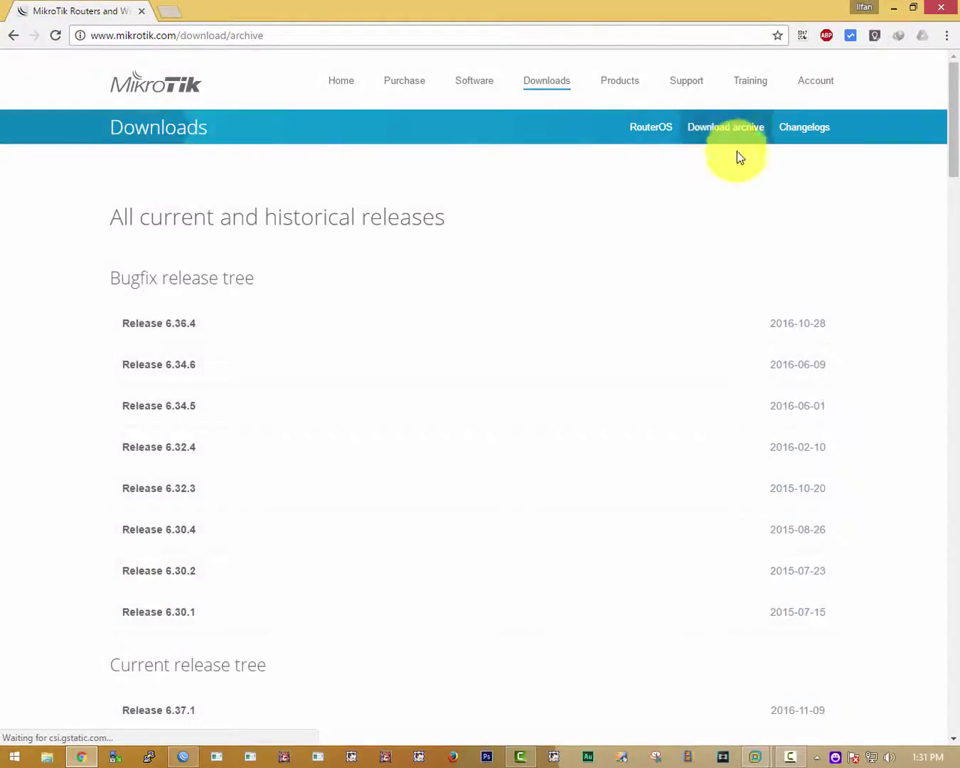
left_click_drag(951, 137, 944, 507)
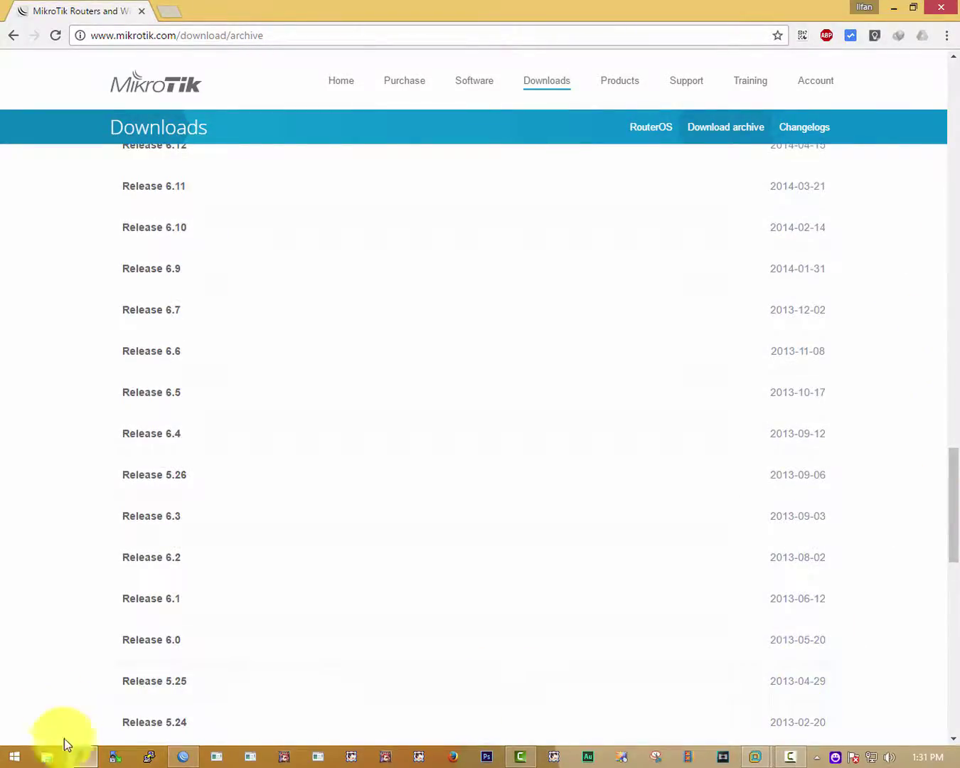
left_click(183, 754)
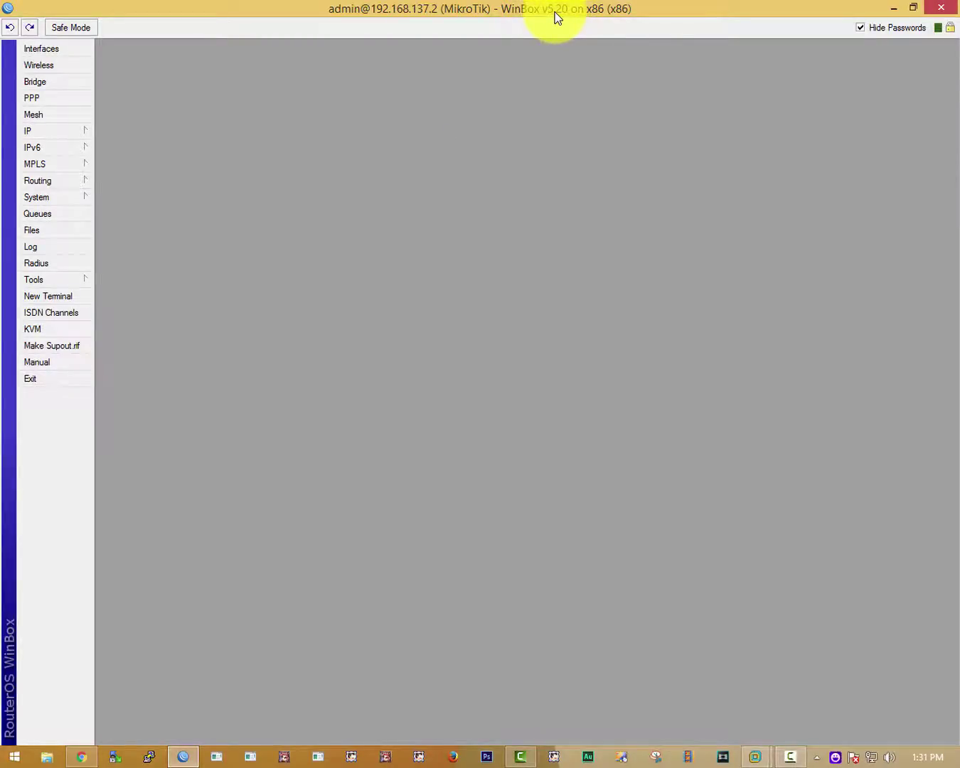
left_click(896, 7)
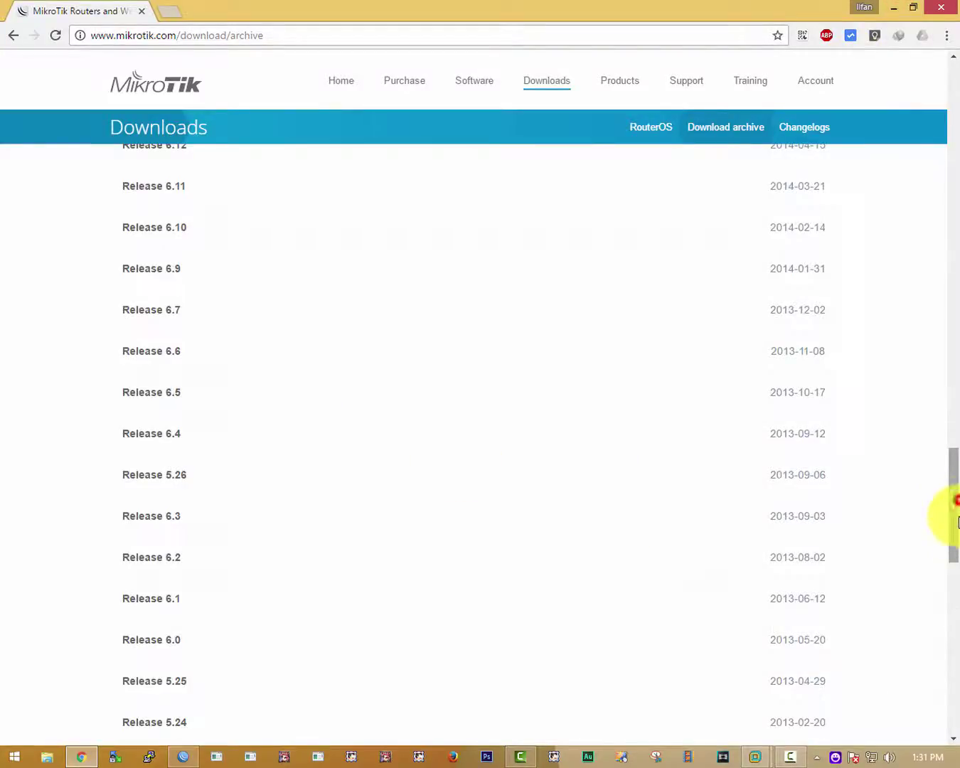
left_click_drag(956, 521, 948, 583)
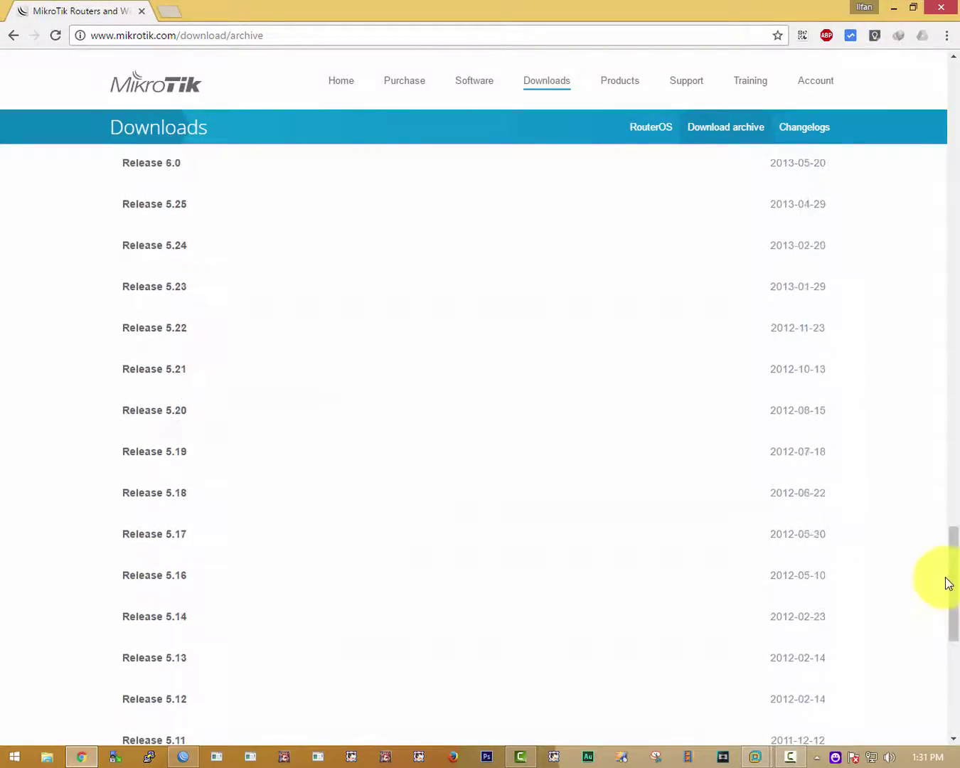
left_click(190, 411)
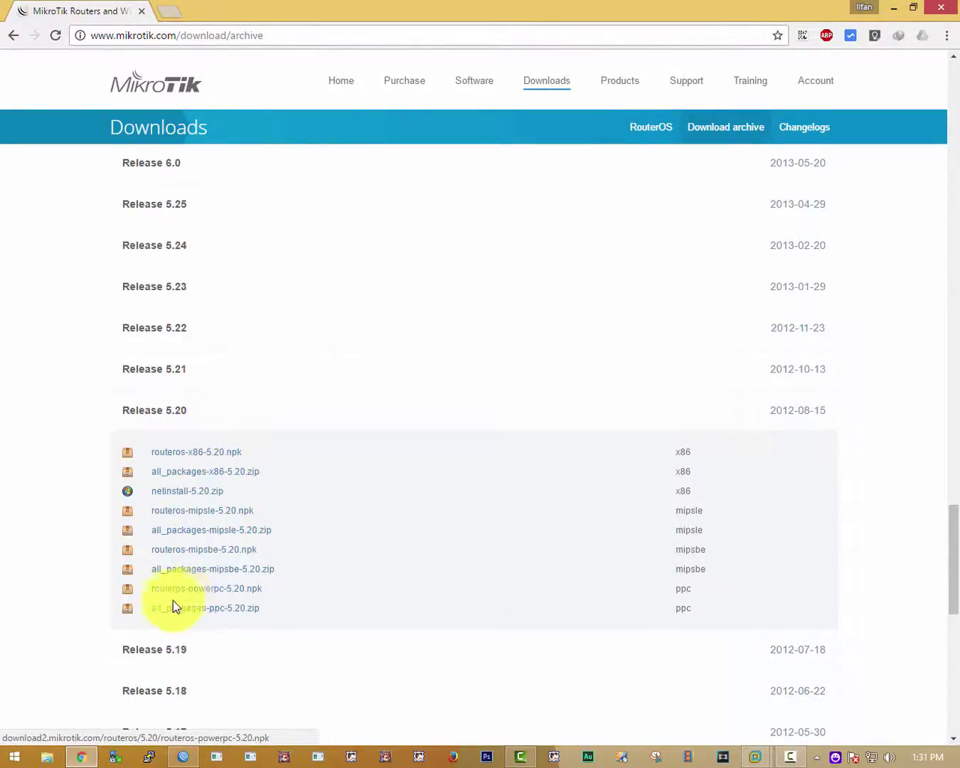
Switch to WinBox, open the router's system package list, and move its window up to examine the installed packages.
left_click(183, 755)
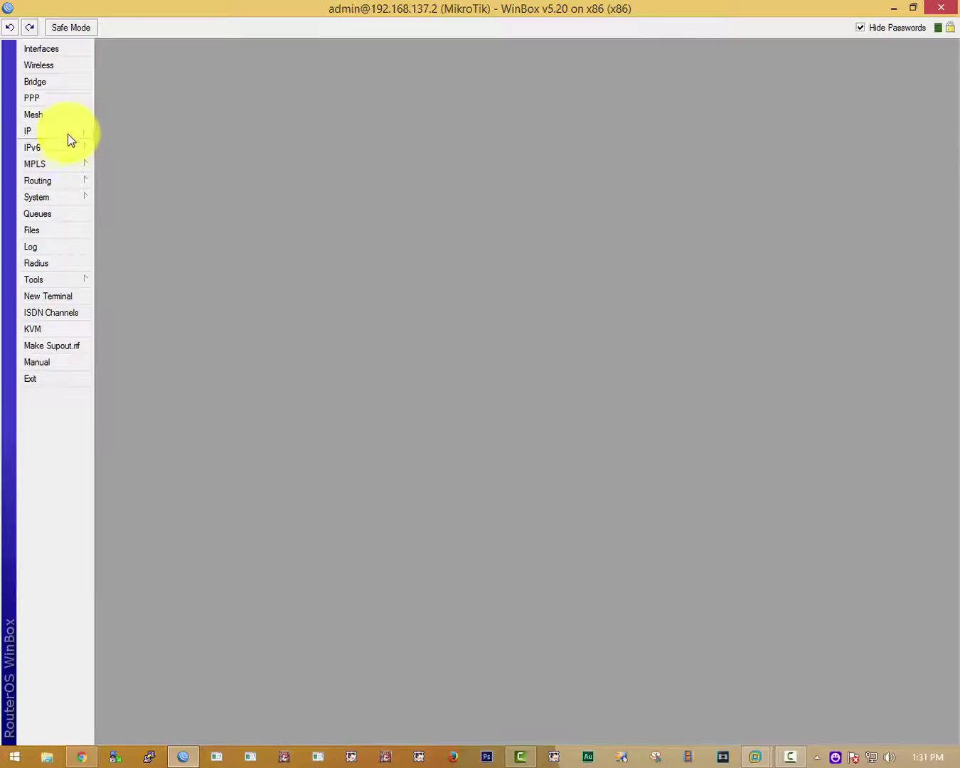
left_click(59, 196)
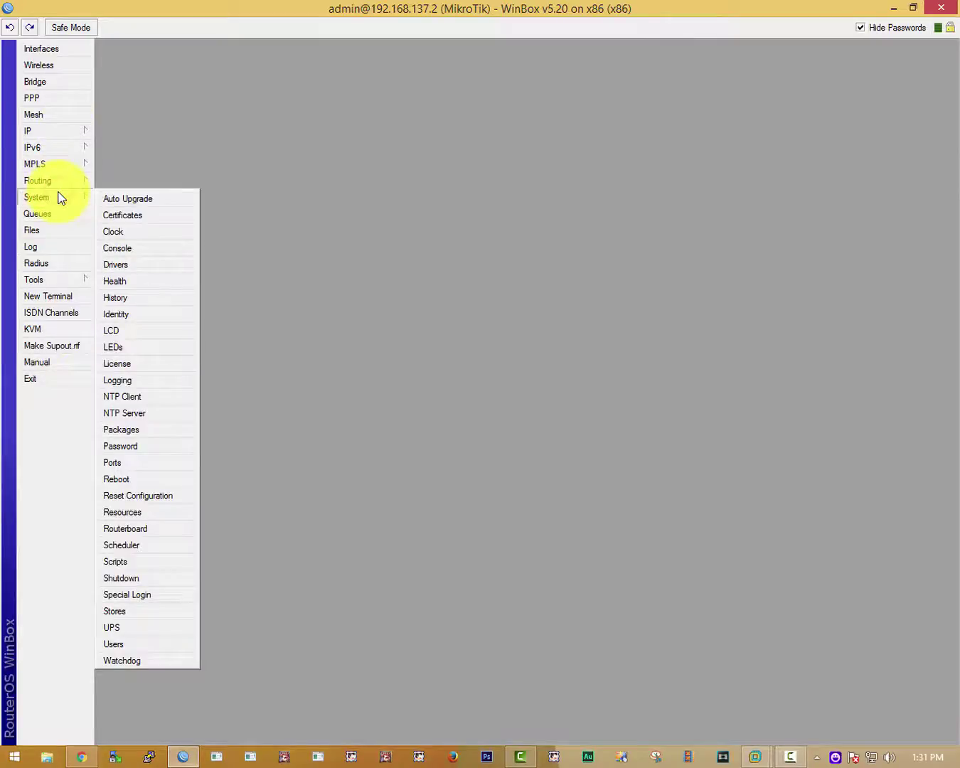
left_click(131, 432)
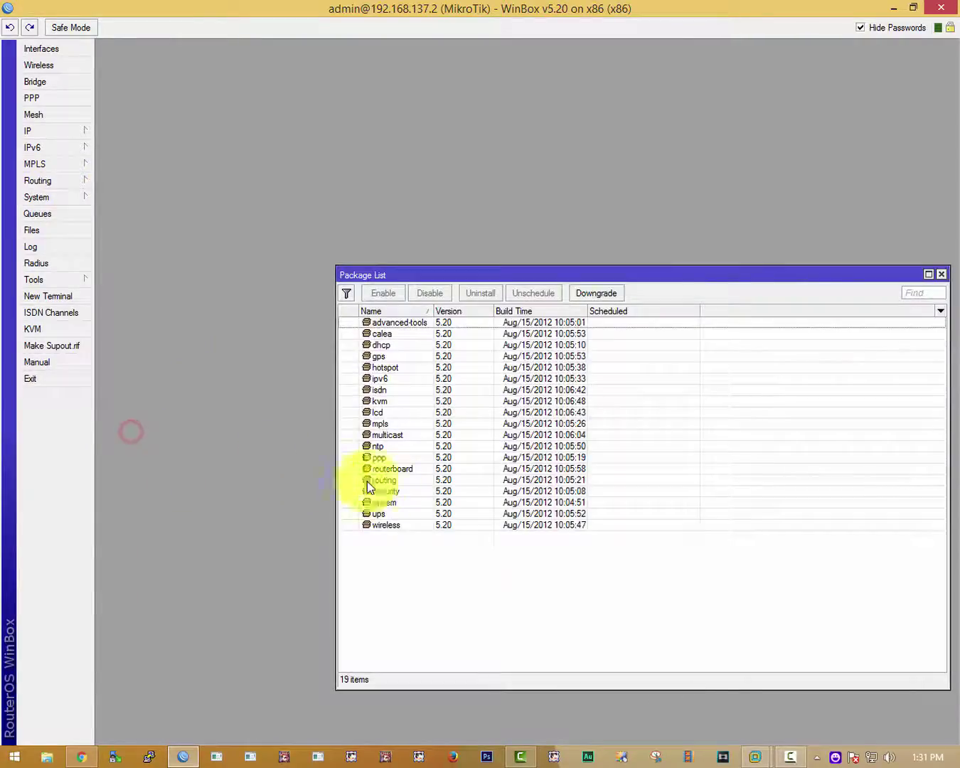
left_click(459, 599)
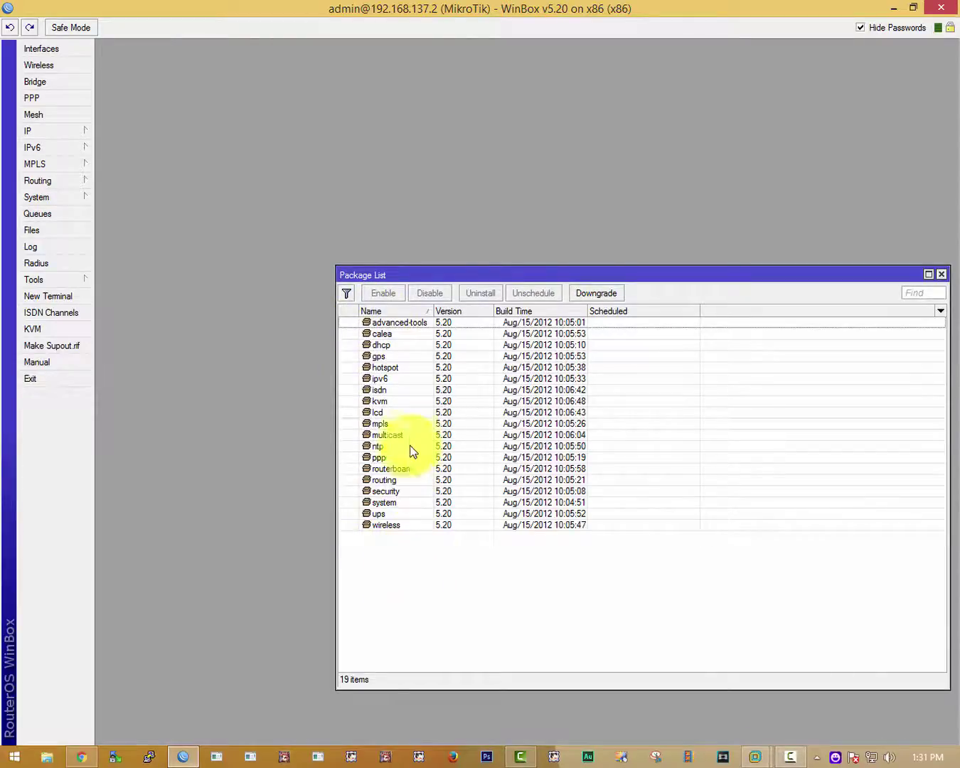
left_click_drag(444, 283, 345, 103)
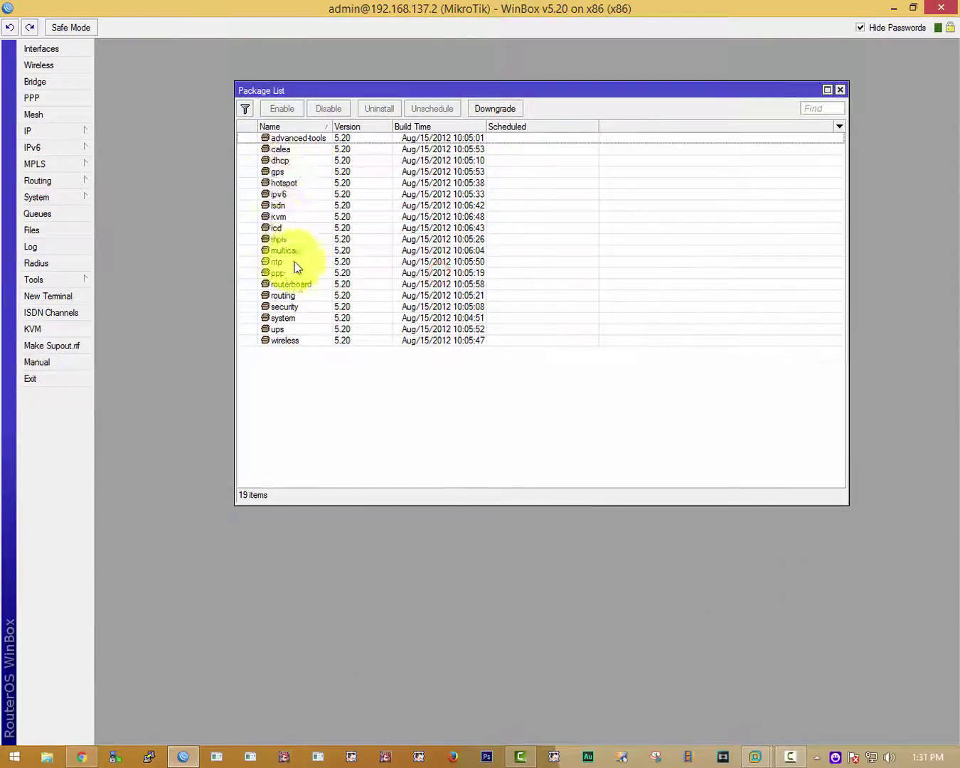
left_click(290, 151)
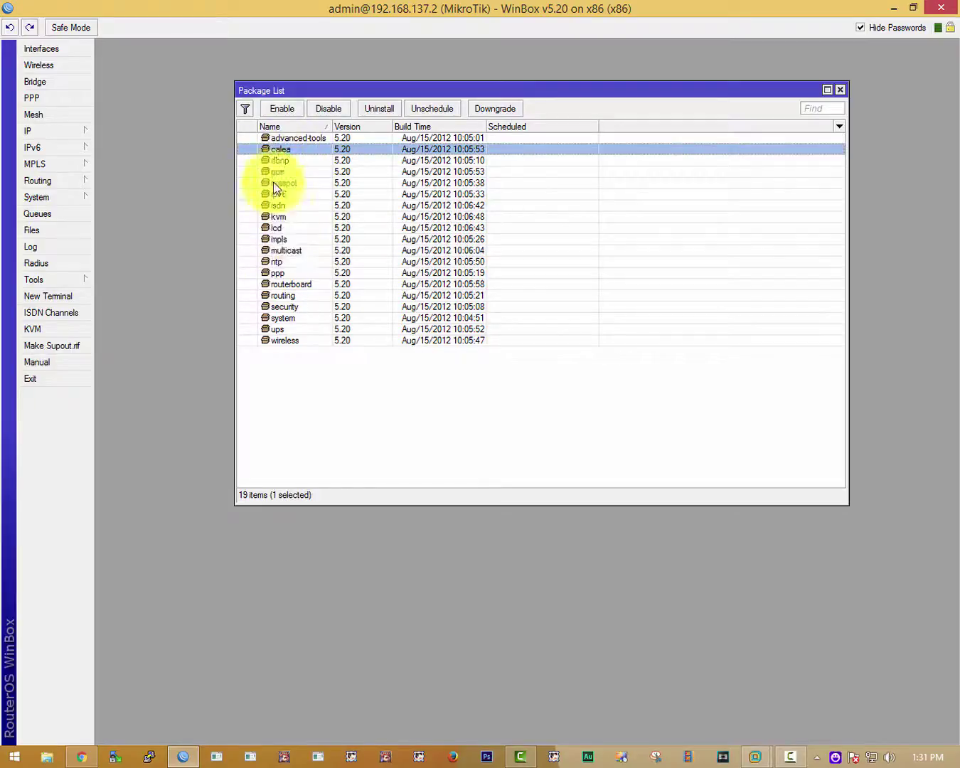
Examine the installed packages in the package list, including gps, hotspot, kvm and ipv6.
left_click(280, 172)
left_click(290, 184)
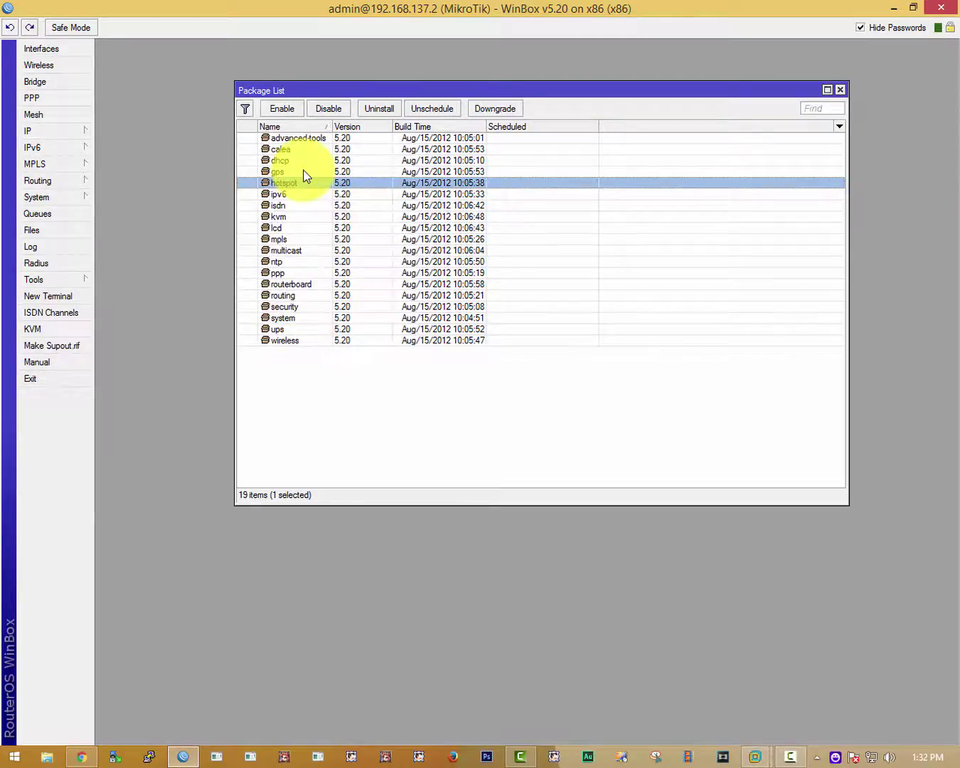
left_click(275, 219)
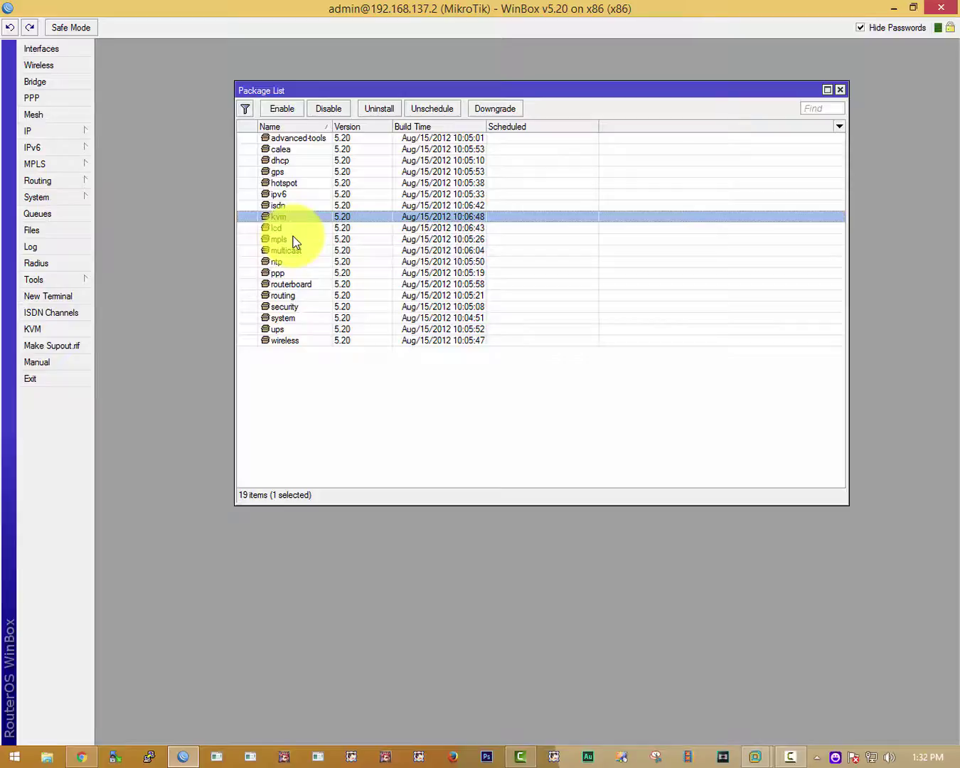
left_click(278, 172)
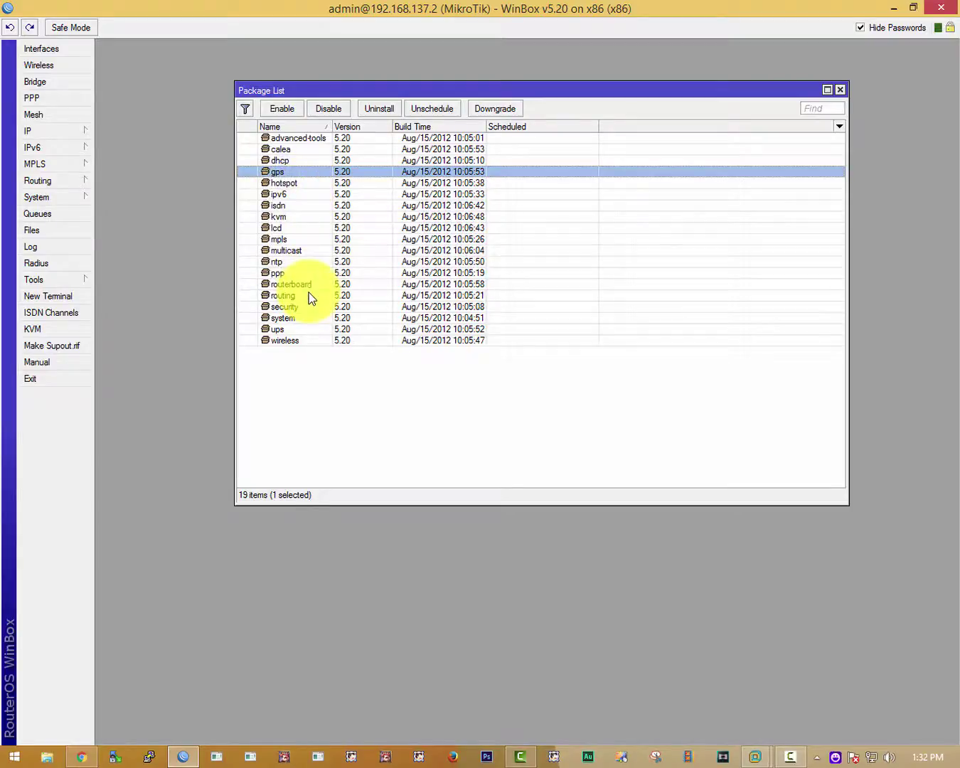
left_click(274, 194)
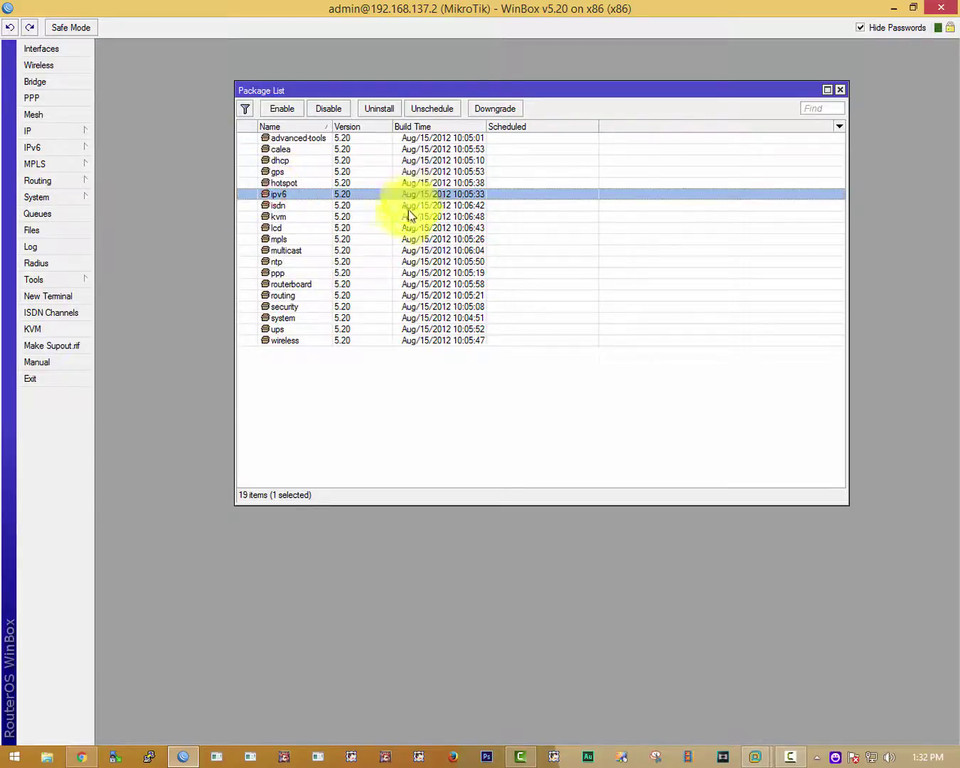
left_click(304, 215)
left_click(267, 194)
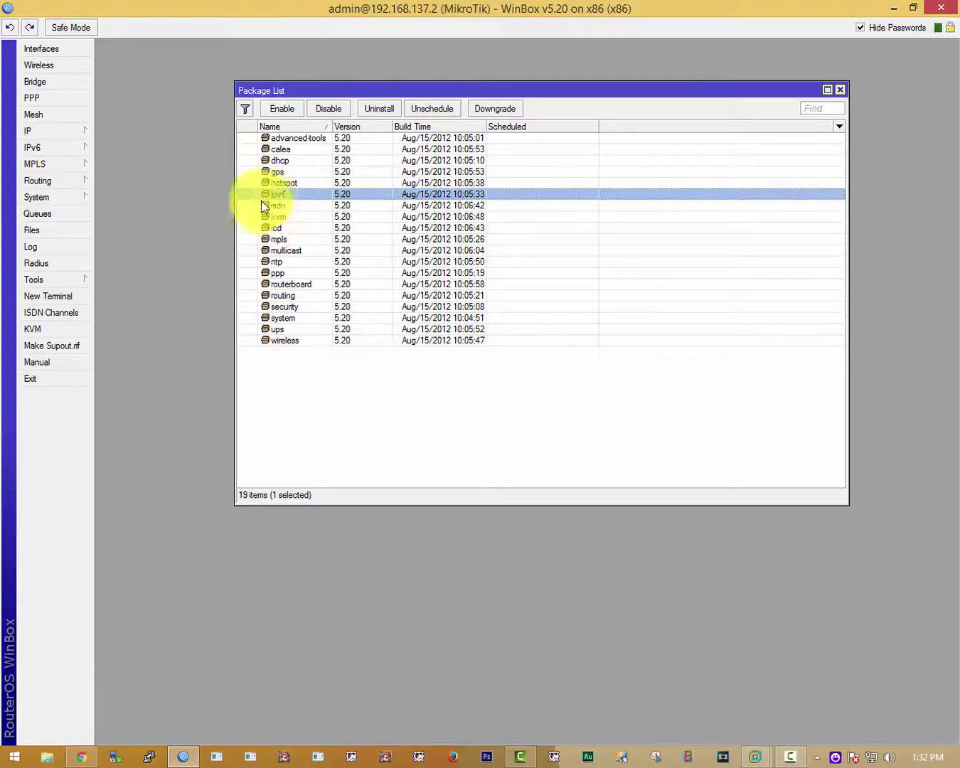
Switch to Chrome and compare the architectures of the Release 5.20 files, checking the x86 and mipsbe entries.
left_click(81, 755)
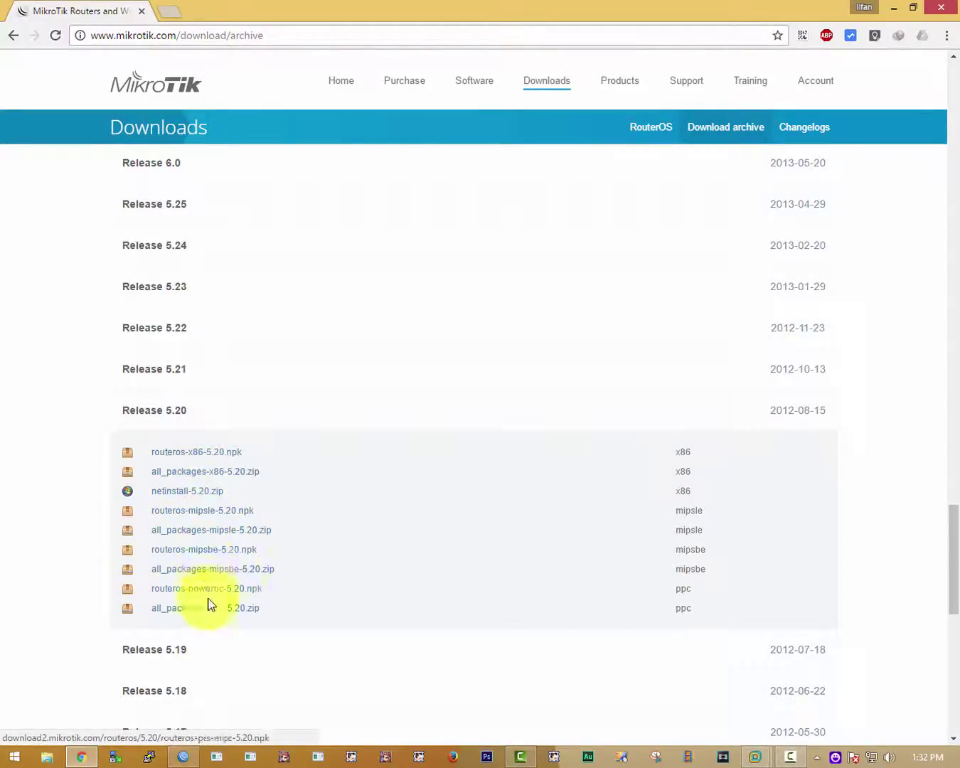
double_click(678, 472)
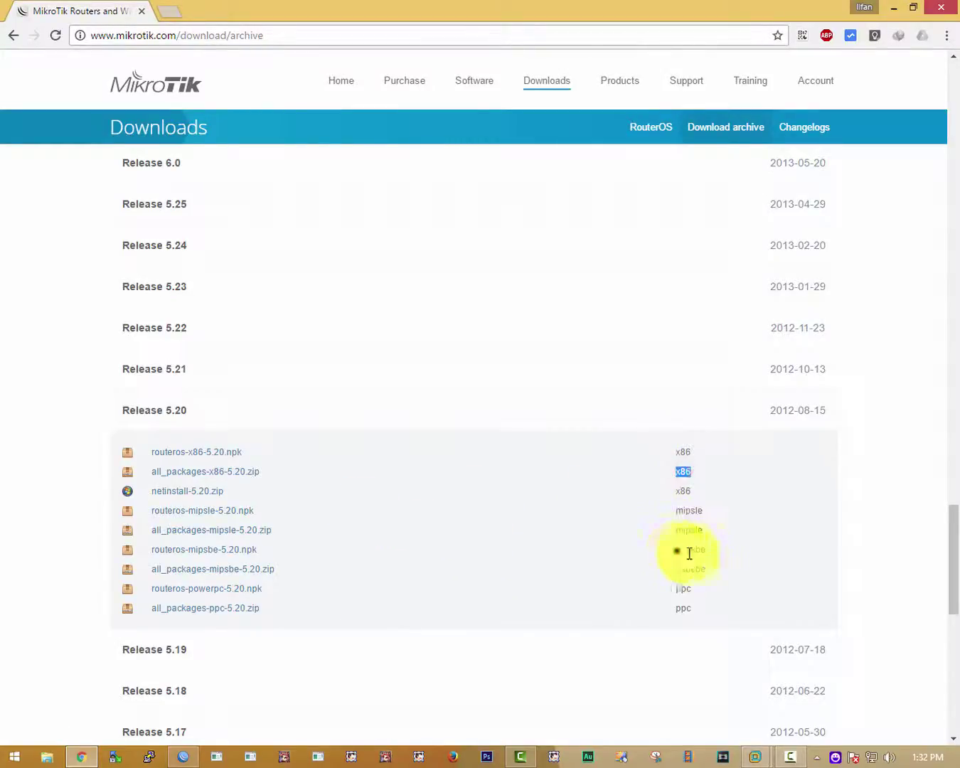
double_click(684, 551)
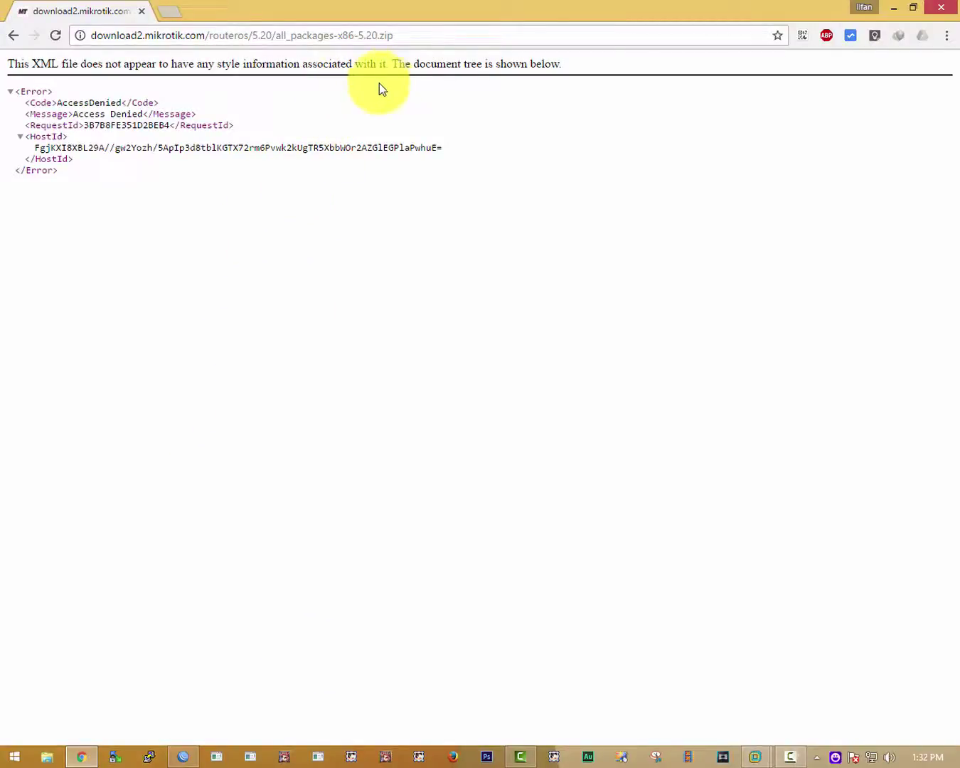
Retry the download address of all_packages-x86-5.20.zip and copy that address.
left_click(314, 41)
key("Return")
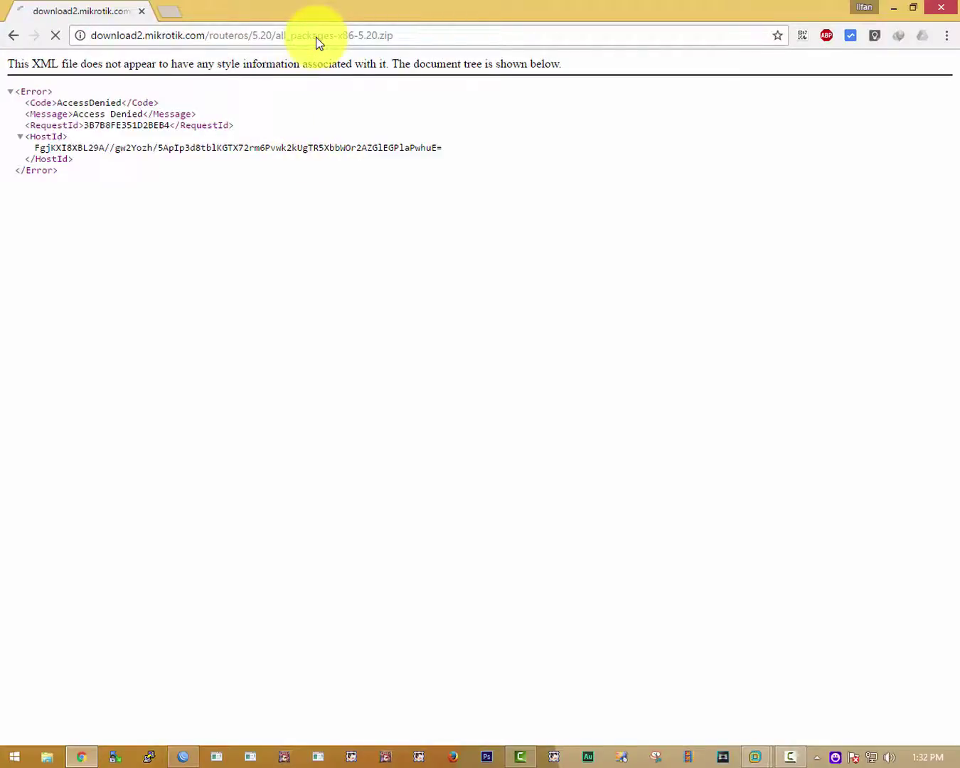
right_click(317, 41)
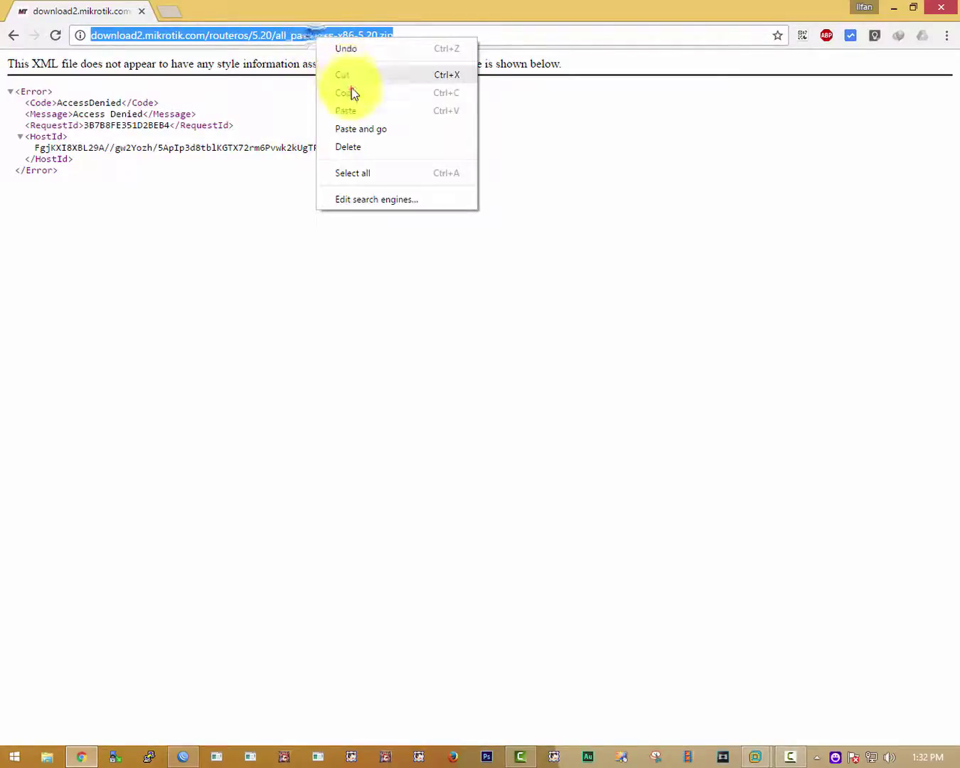
left_click(352, 88)
Open Internet Download Manager and try to download all_packages-x86-5.20.zip from the copied address.
left_click(815, 756)
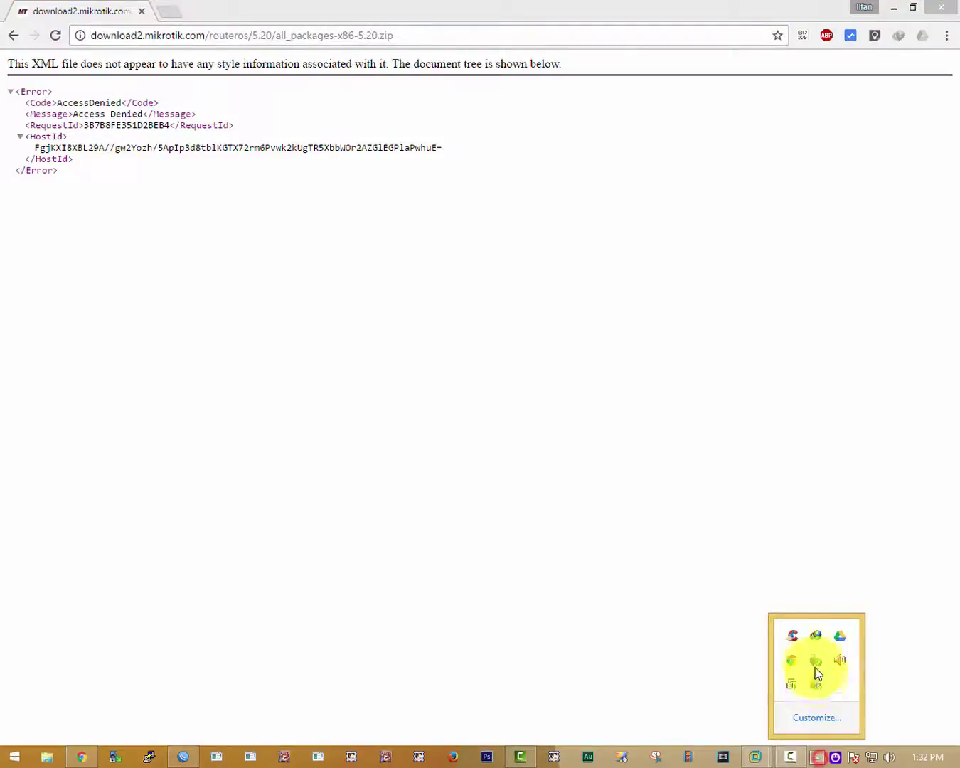
double_click(815, 635)
left_click(394, 481)
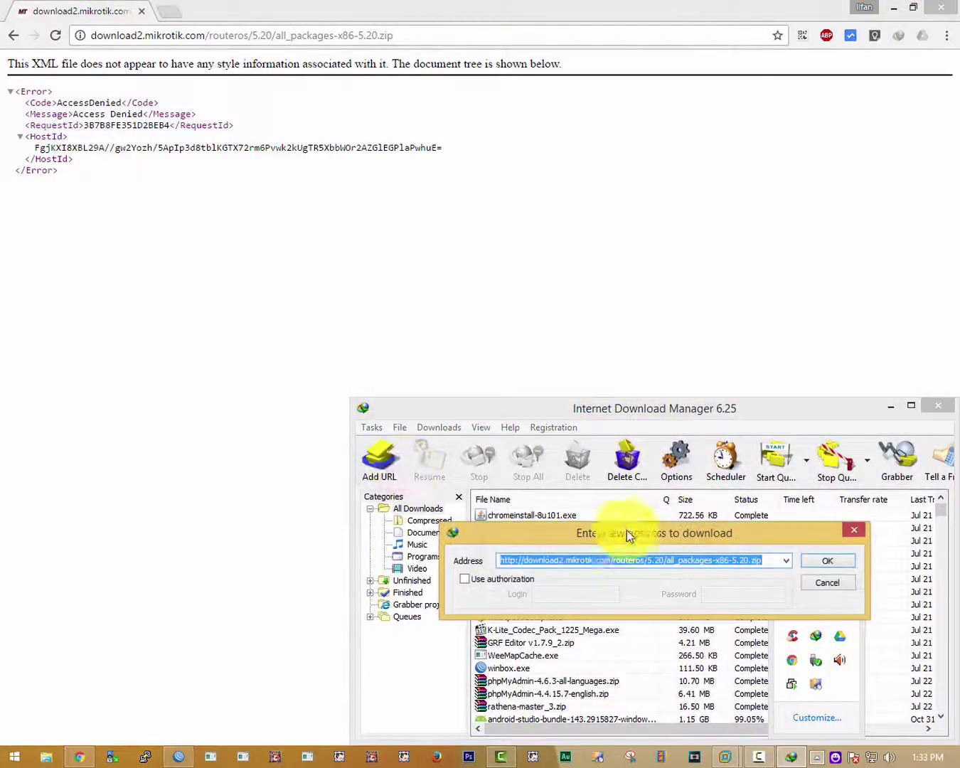
left_click(830, 563)
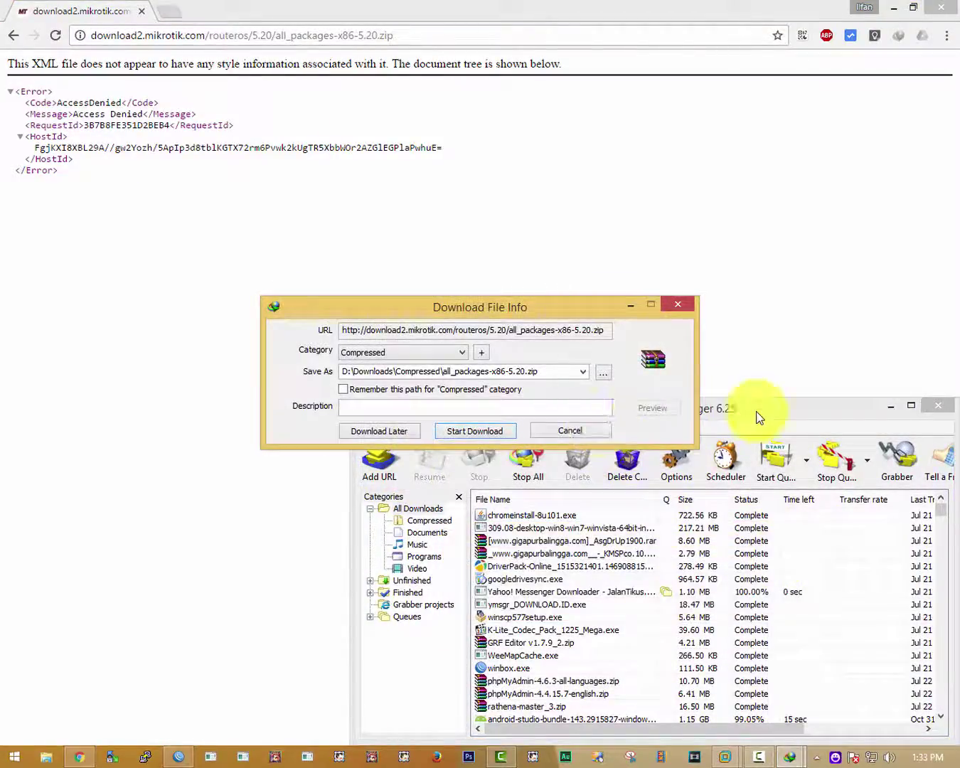
left_click(933, 406)
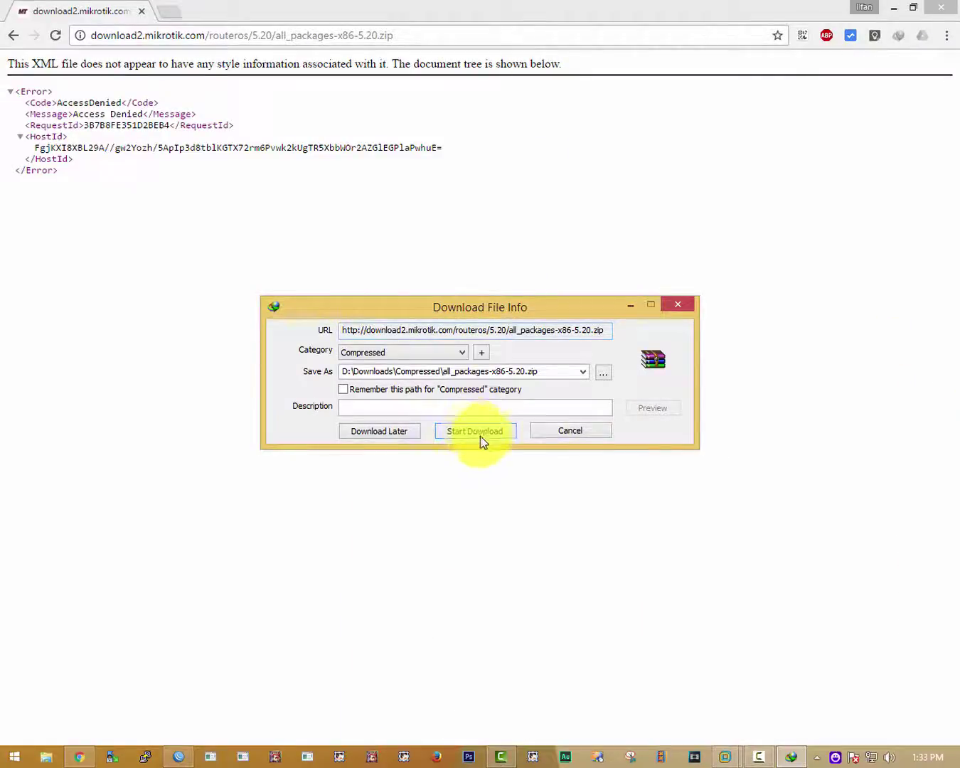
left_click(463, 430)
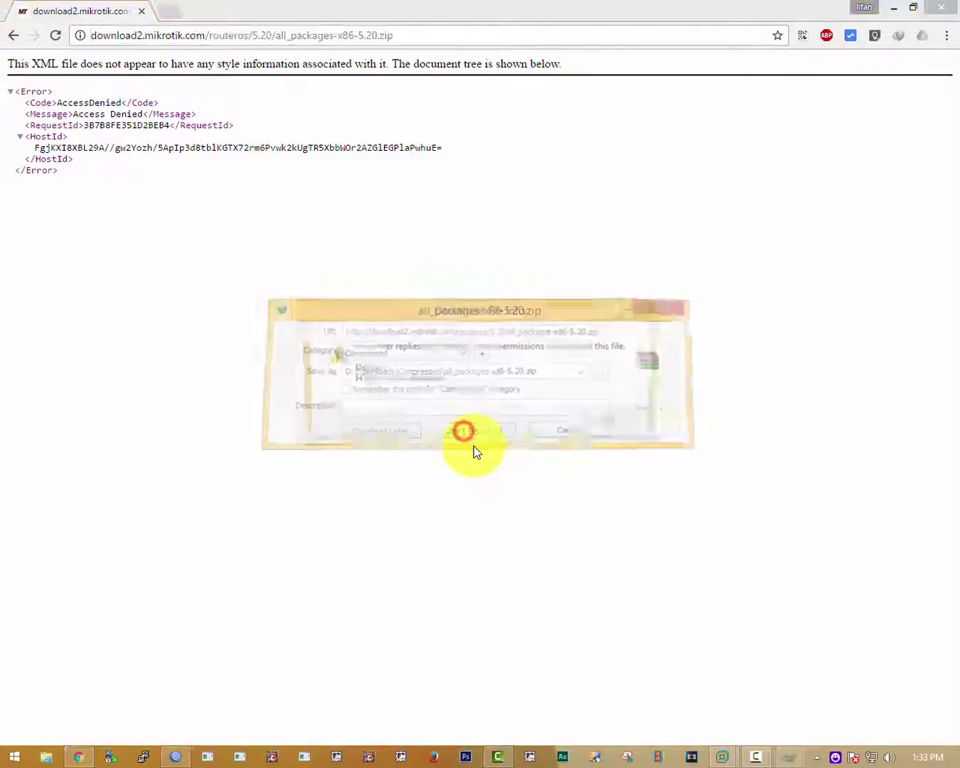
left_click(626, 422)
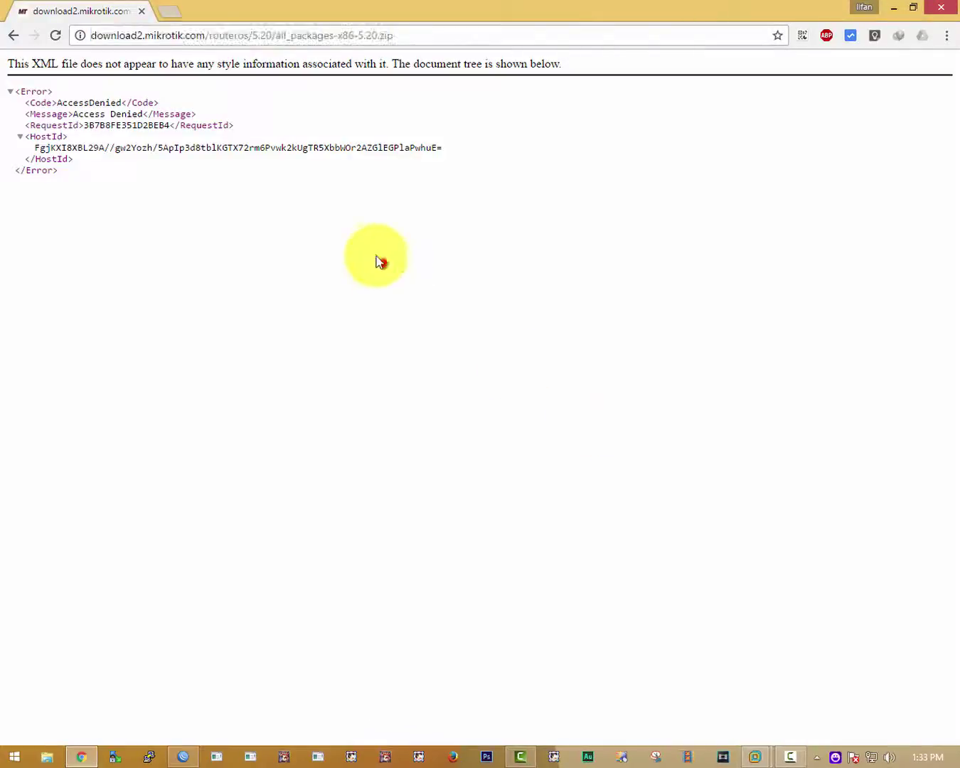
Reload the all_packages-x86-5.20.zip address and retry its download as a duplicate that overwrites the existing file.
left_click(20, 138)
left_click(21, 137)
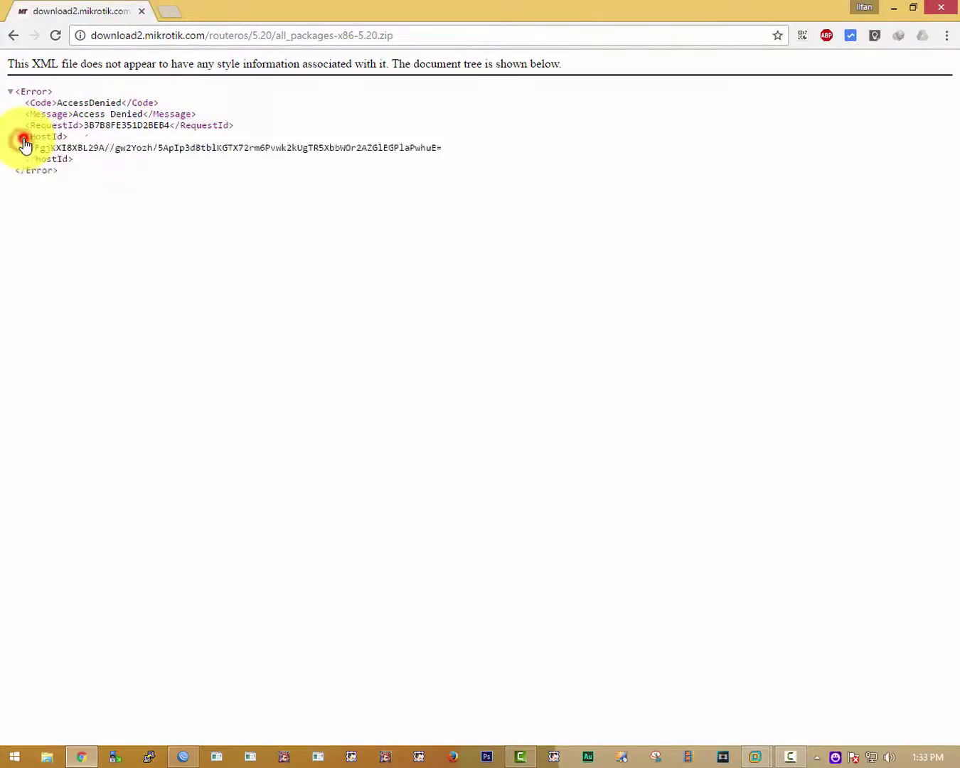
triple_click(56, 148)
left_click(23, 92)
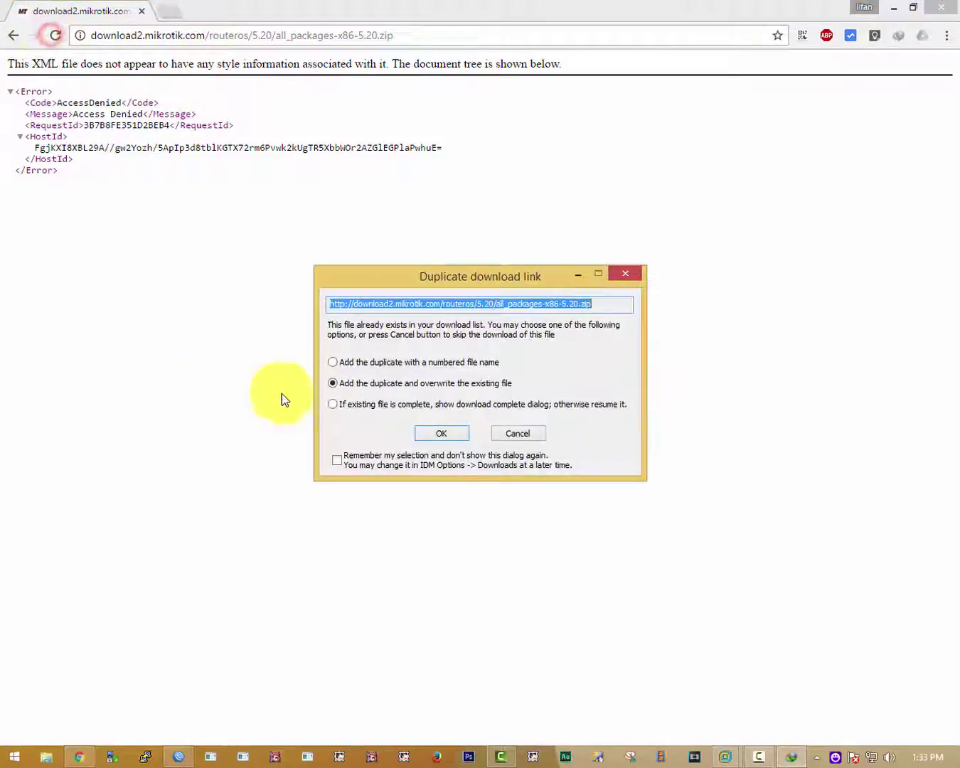
left_click(455, 435)
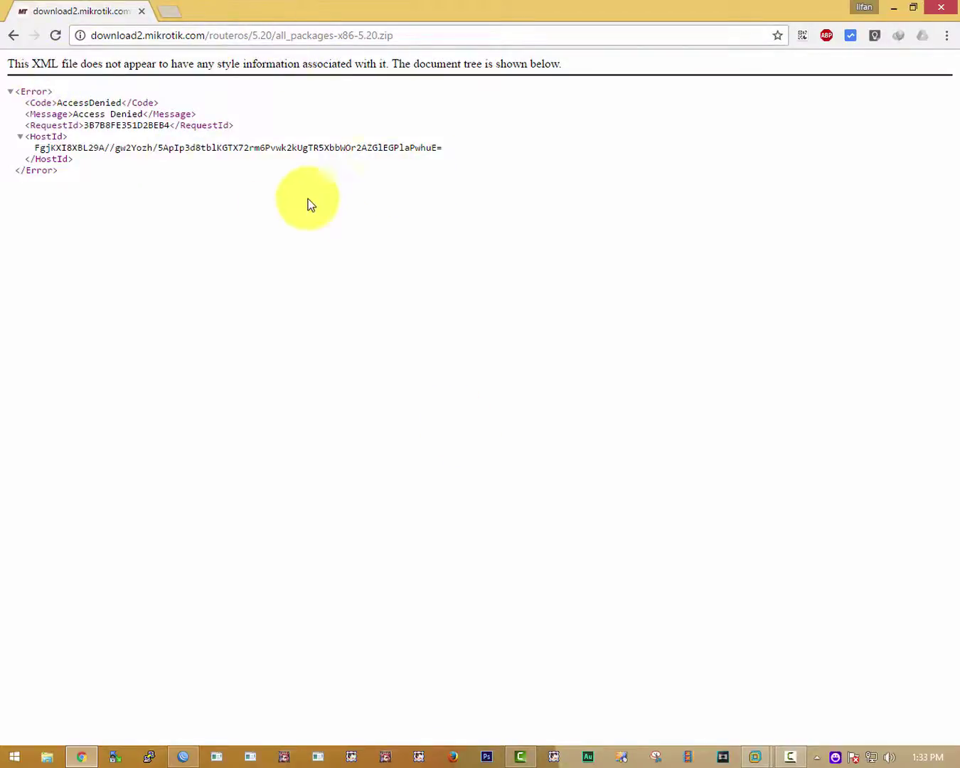
Search Google for "mikrotik co id".
left_click(227, 35)
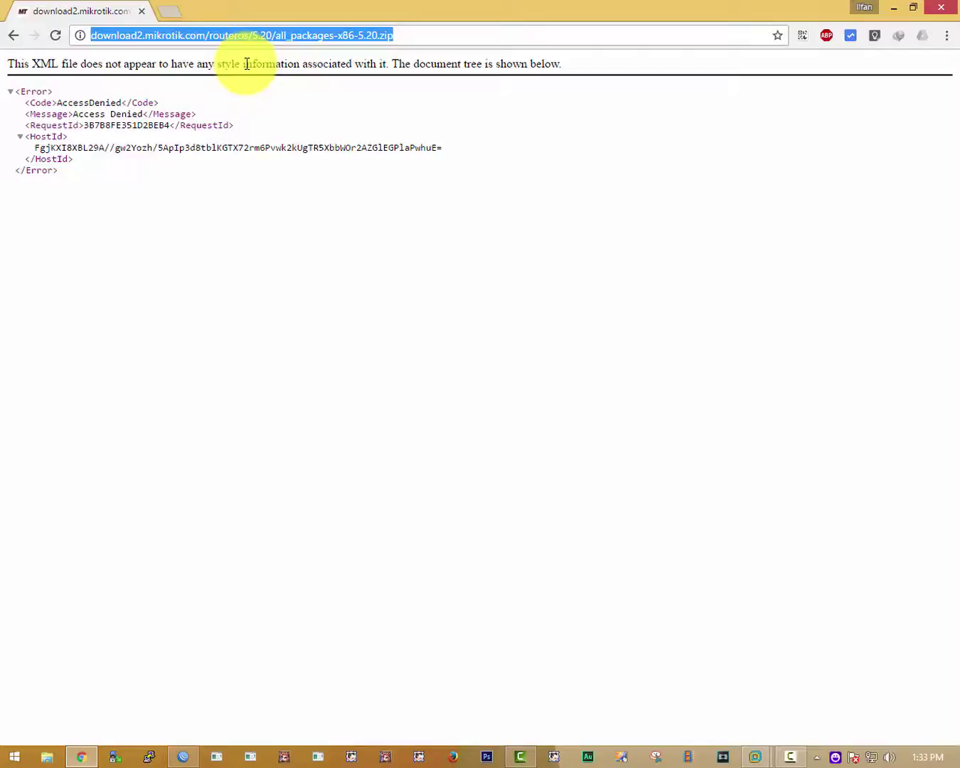
type("m")
key("BackSpace")
key("BackSpace")
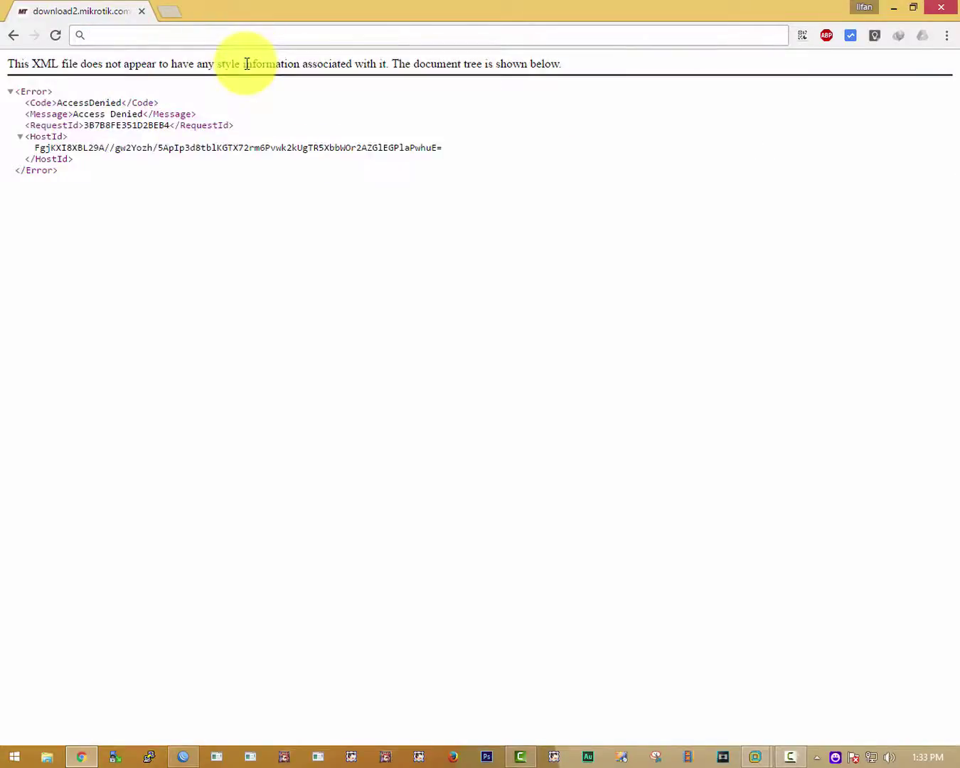
type("mik")
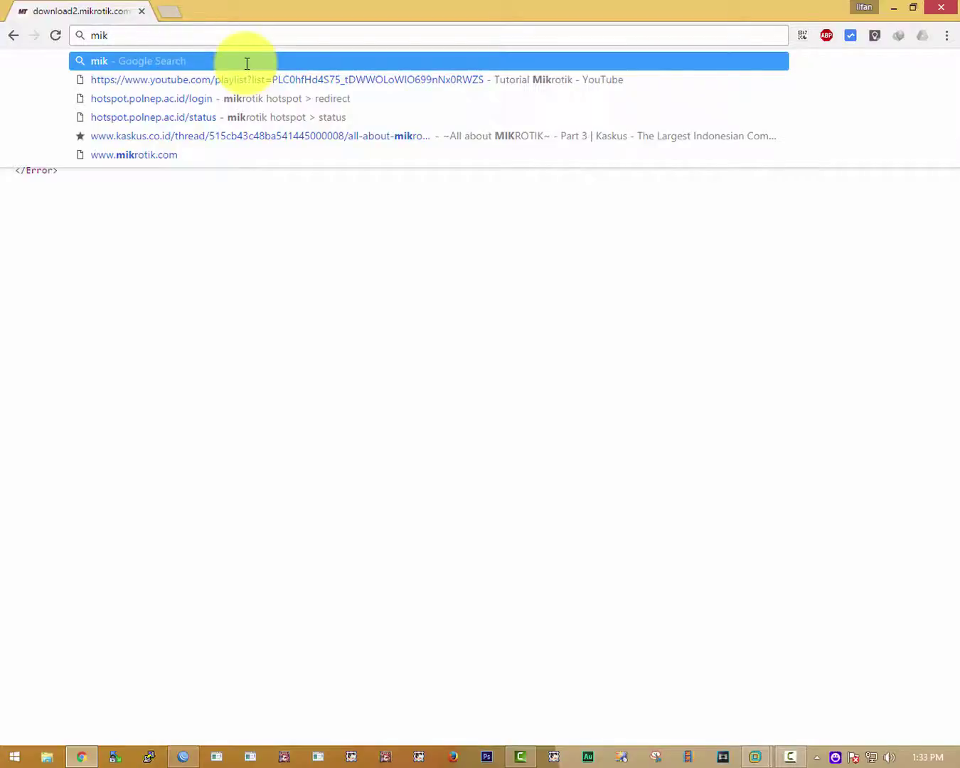
type("rotik co ")
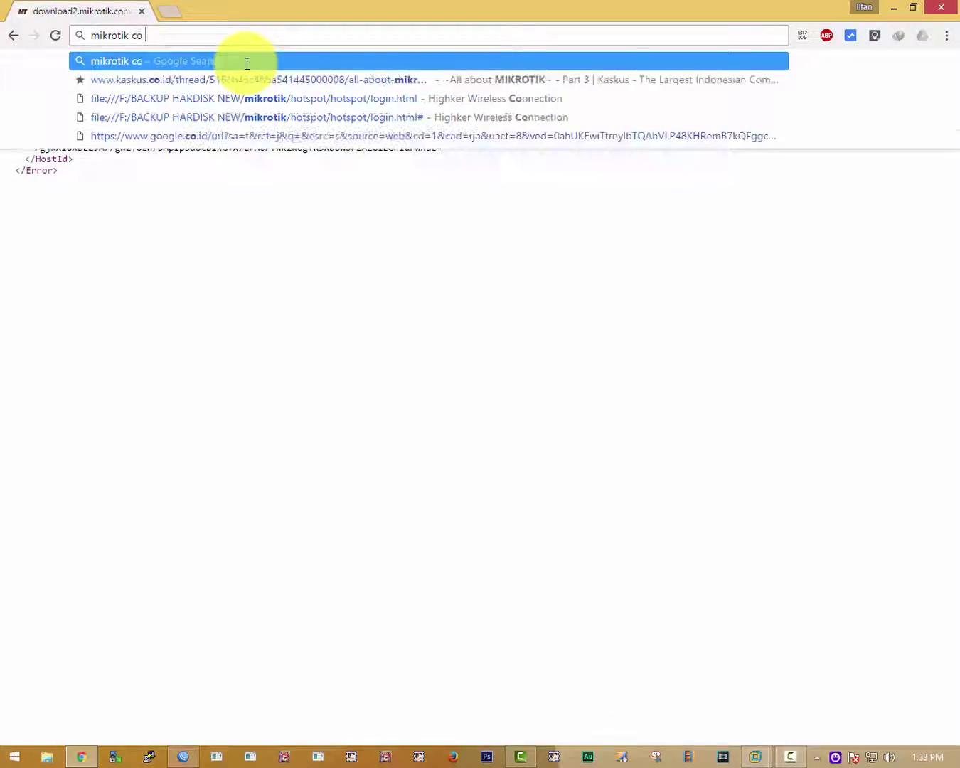
type("id")
key("Return")
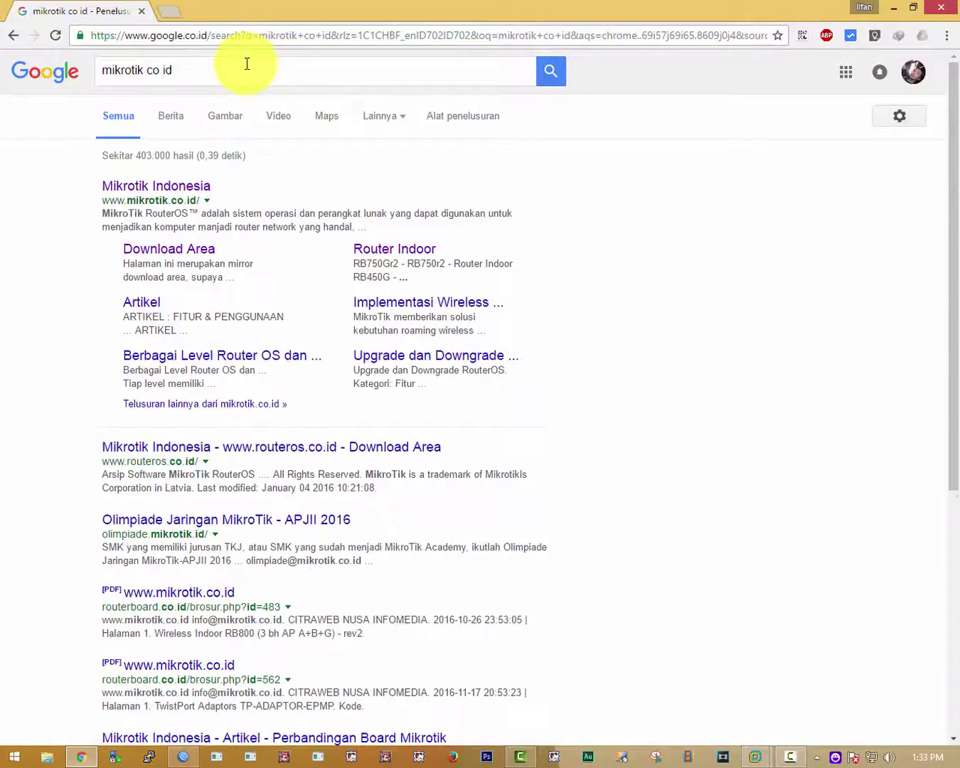
Open the Mikrotik Indonesia site from the search results and go to its Download Area.
left_click(174, 187)
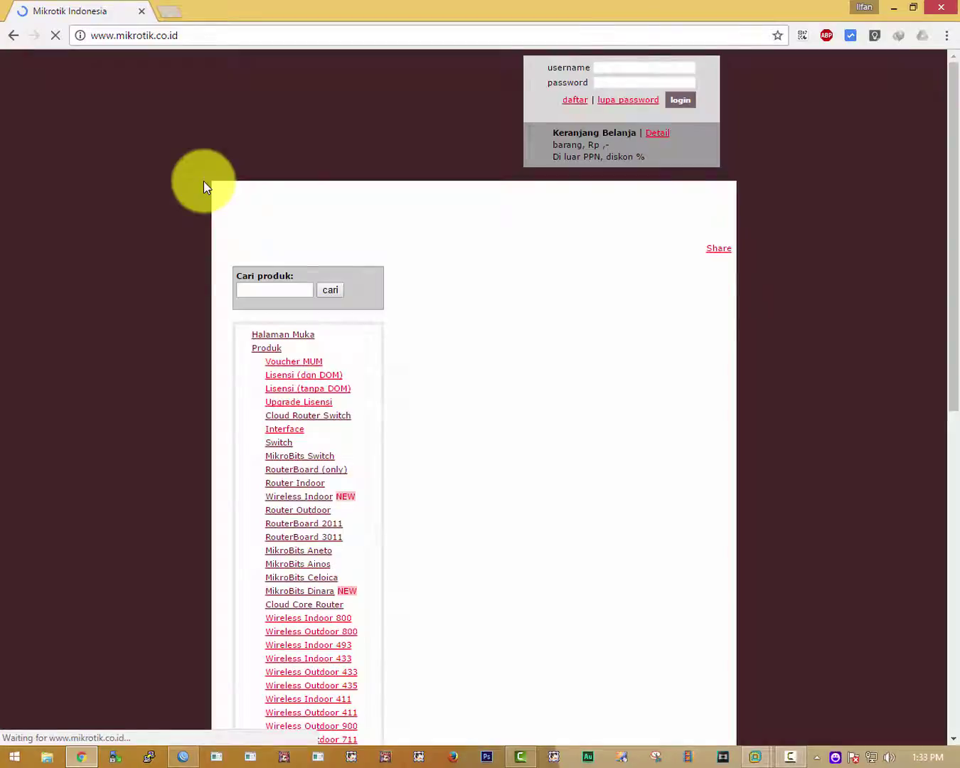
scroll(437, 196, "down", 10)
scroll(438, 190, "down", 3)
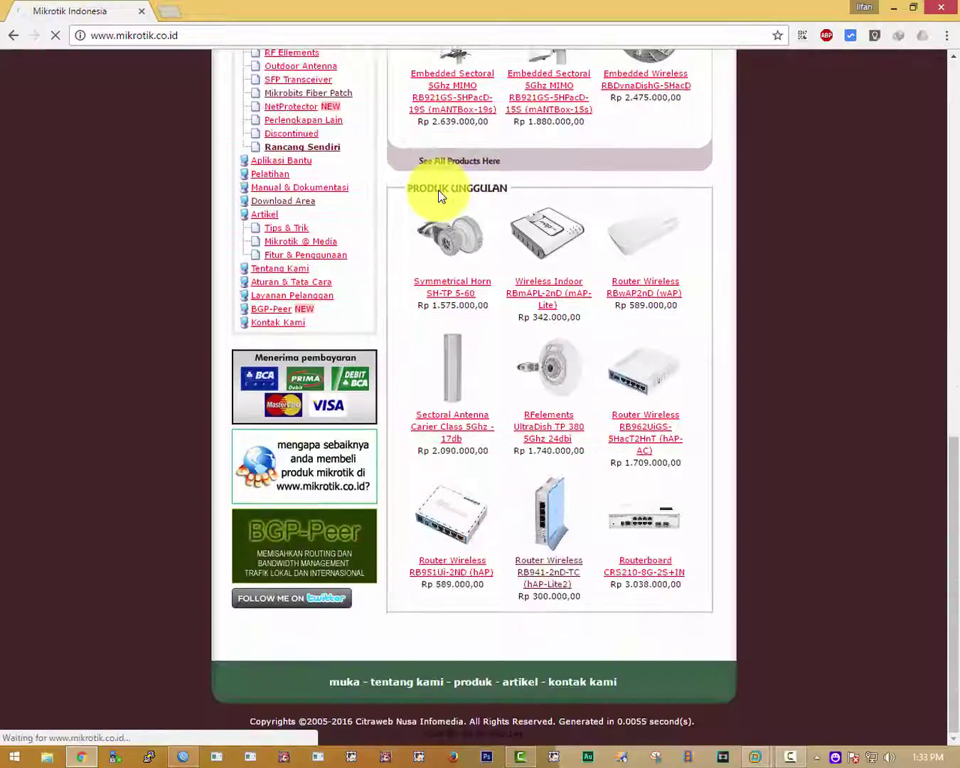
scroll(438, 189, "up", 2)
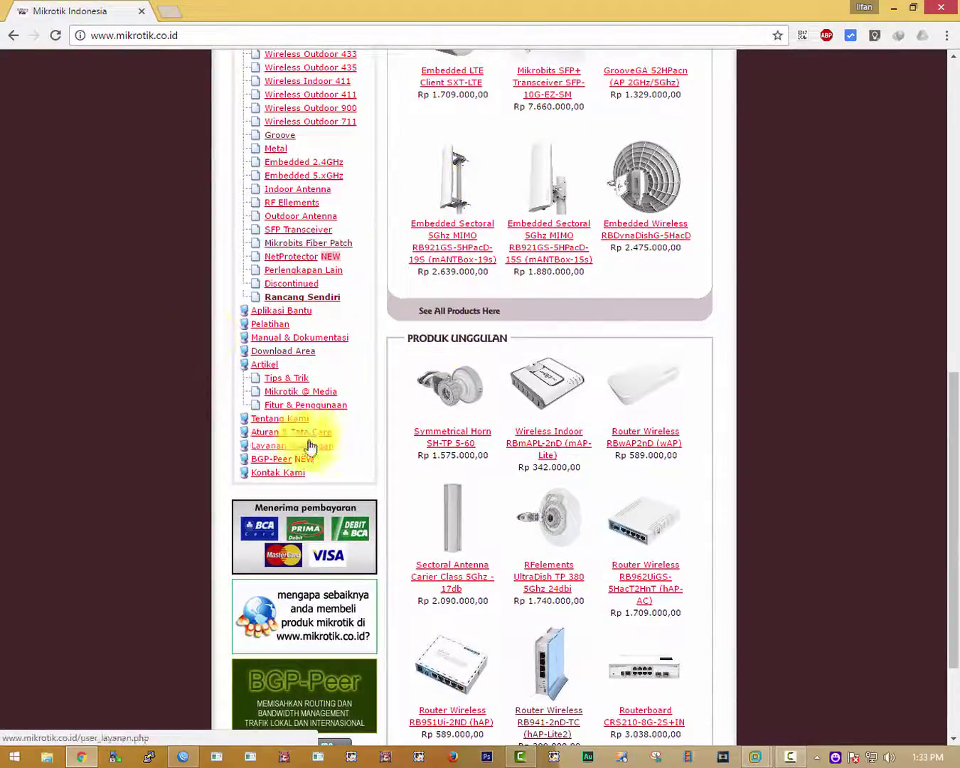
left_click(282, 350)
Examine the Download Area's RouterOS installation files and the note on where previous versions can be downloaded.
scroll(462, 376, "down", 5)
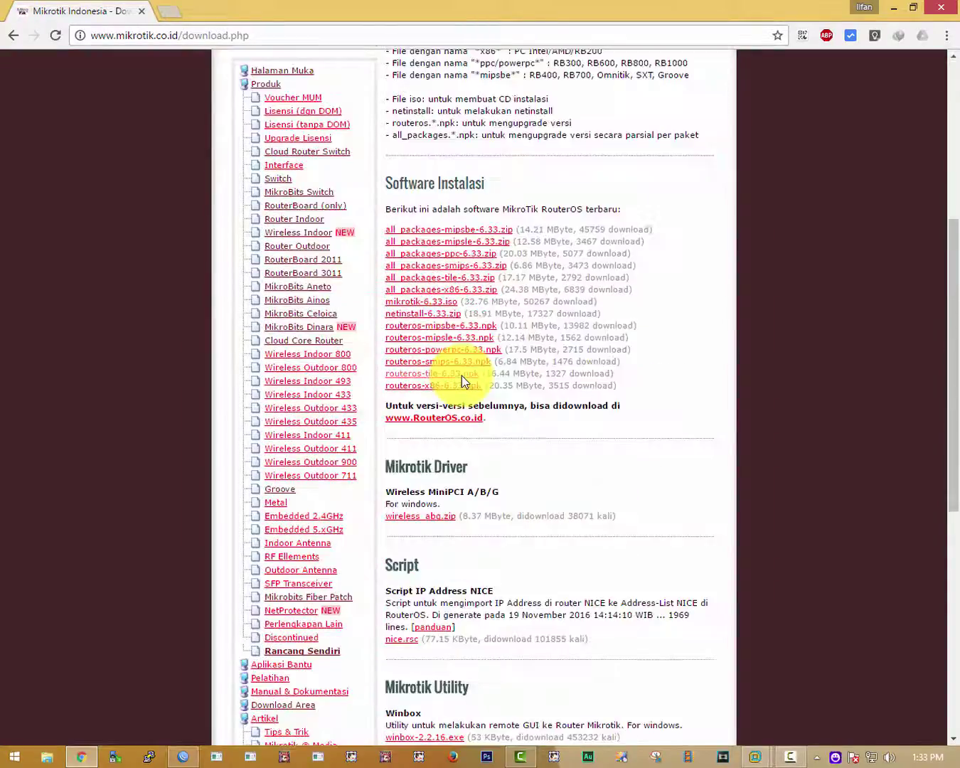
scroll(474, 381, "up", 3)
scroll(475, 374, "down", 6)
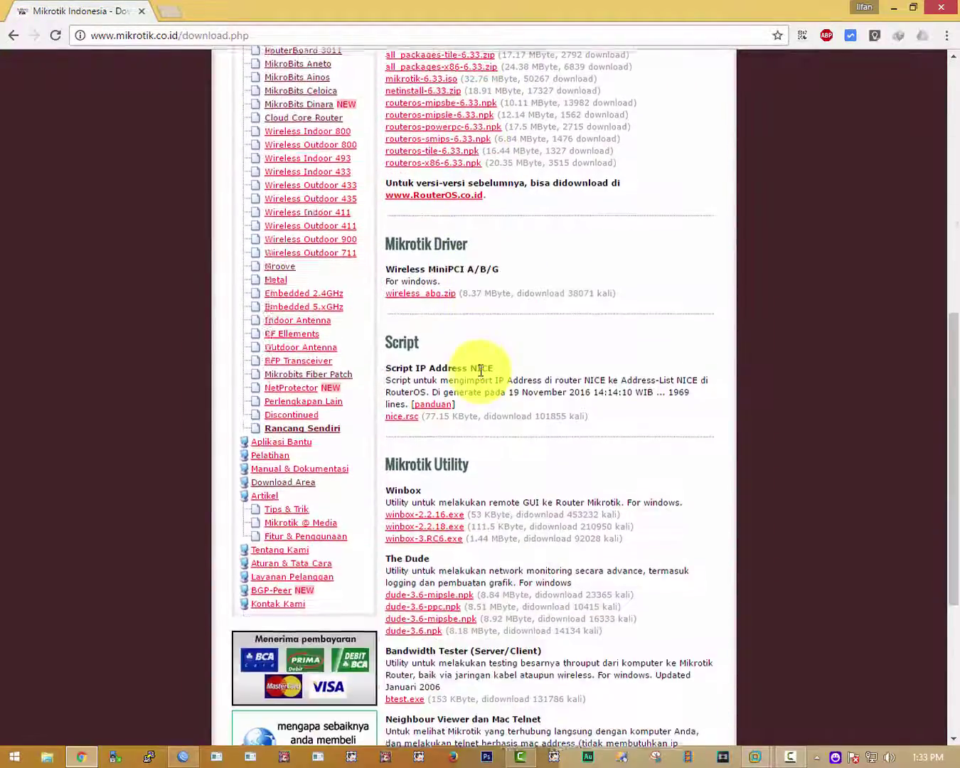
scroll(481, 371, "up", 6)
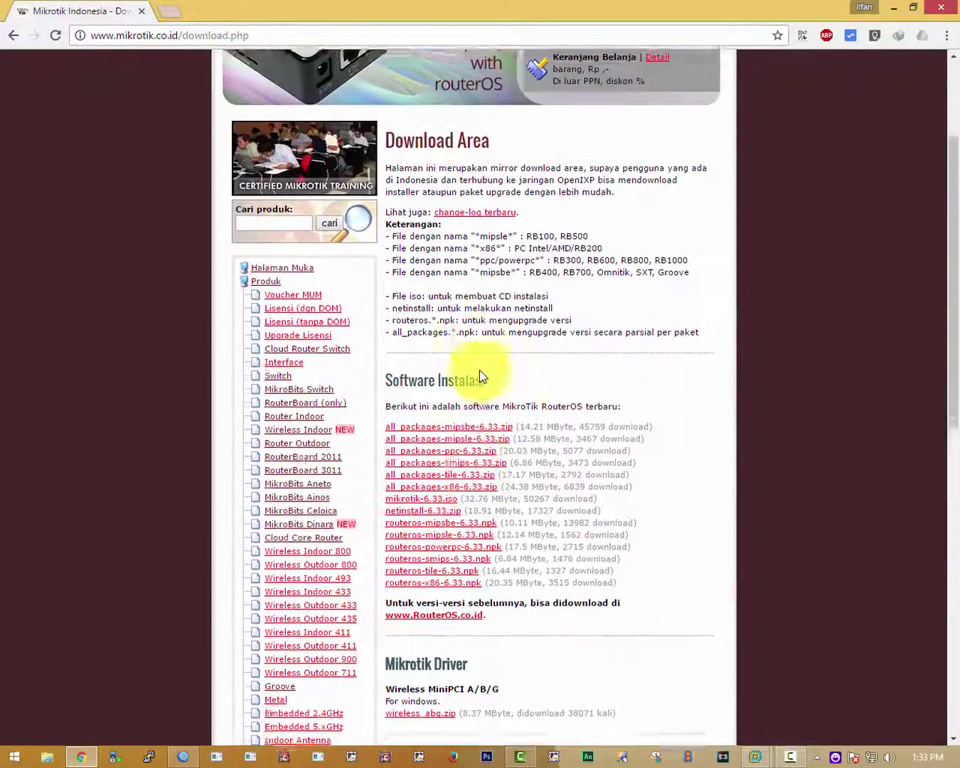
scroll(479, 370, "down", 7)
scroll(481, 359, "up", 1)
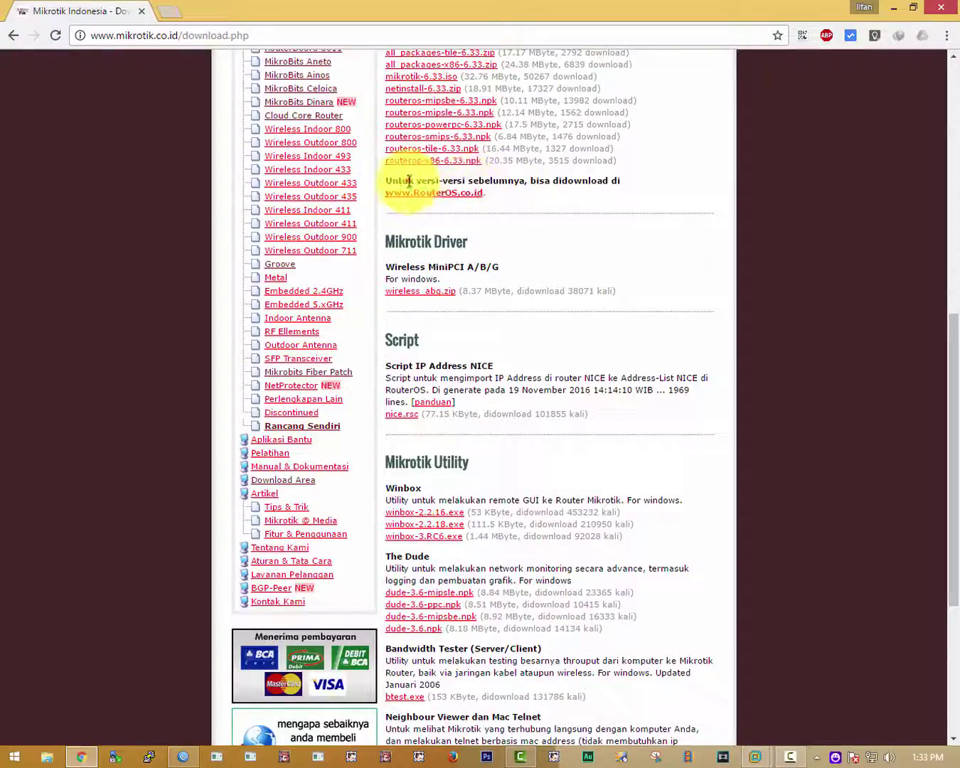
left_click_drag(409, 180, 560, 178)
left_click(589, 188)
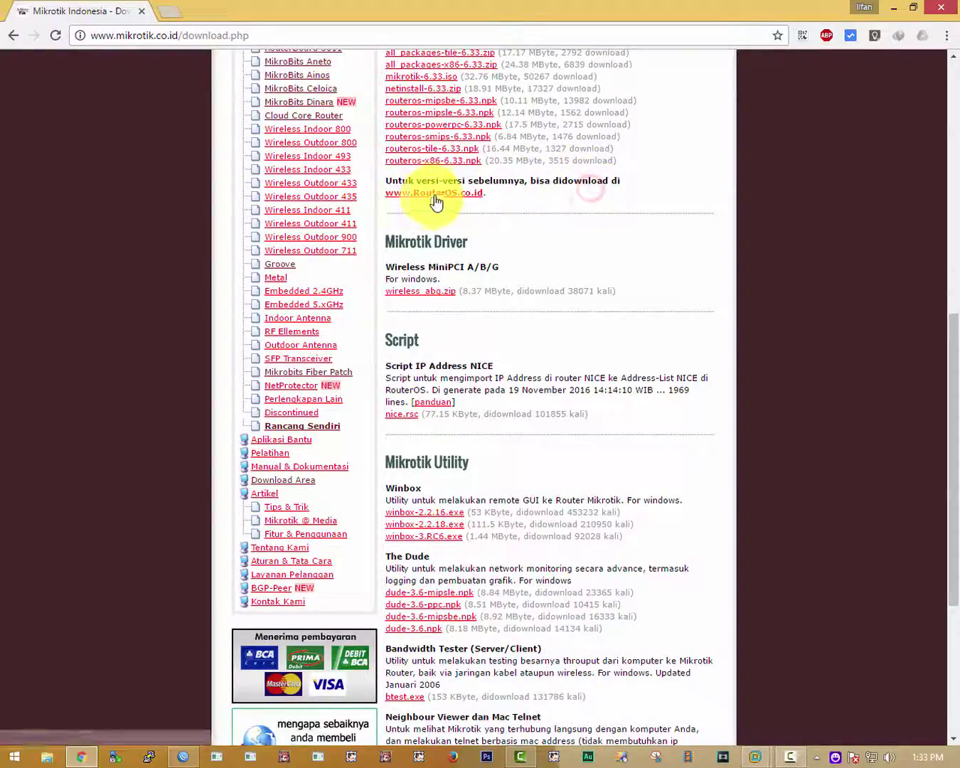
left_click(435, 194)
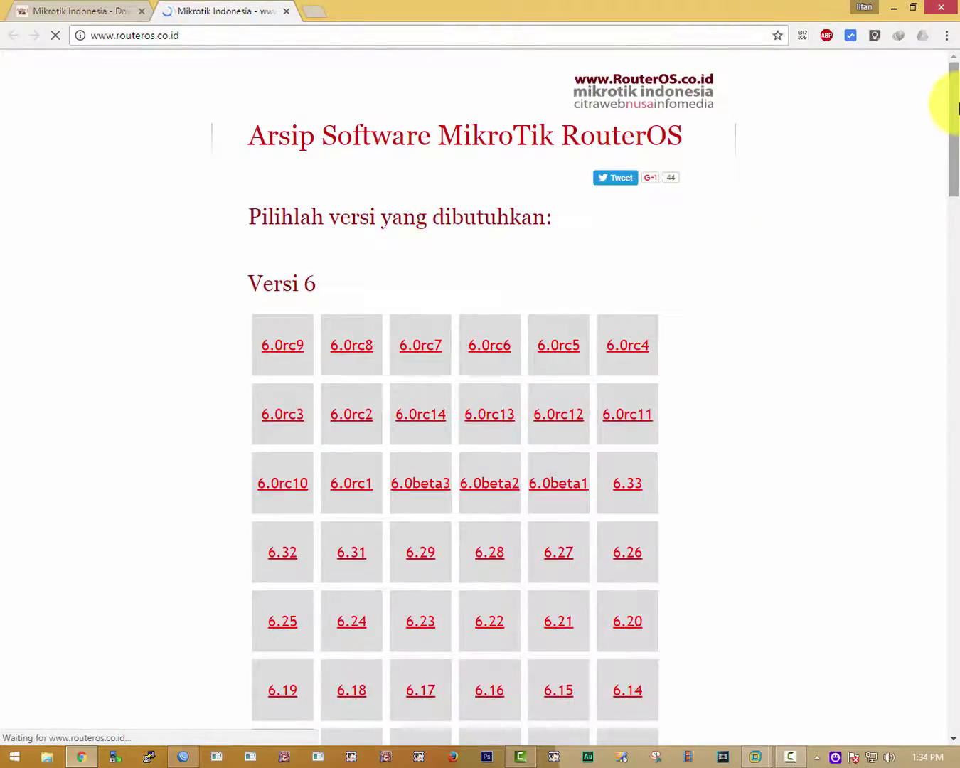
scroll(954, 112, "down", 1)
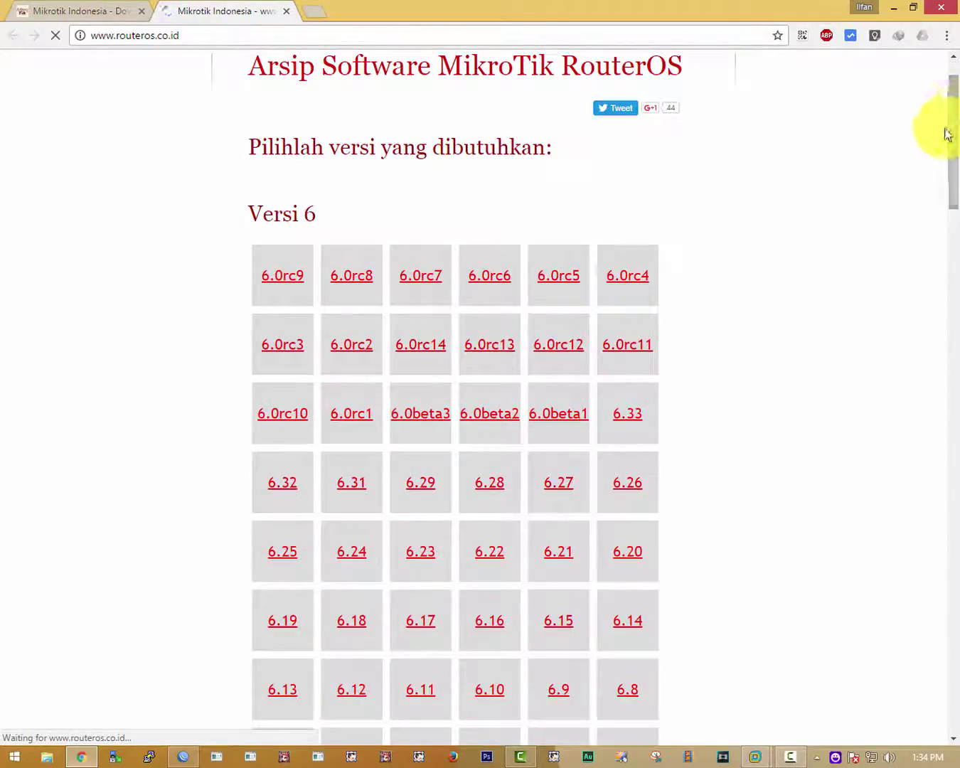
left_click_drag(953, 118, 957, 198)
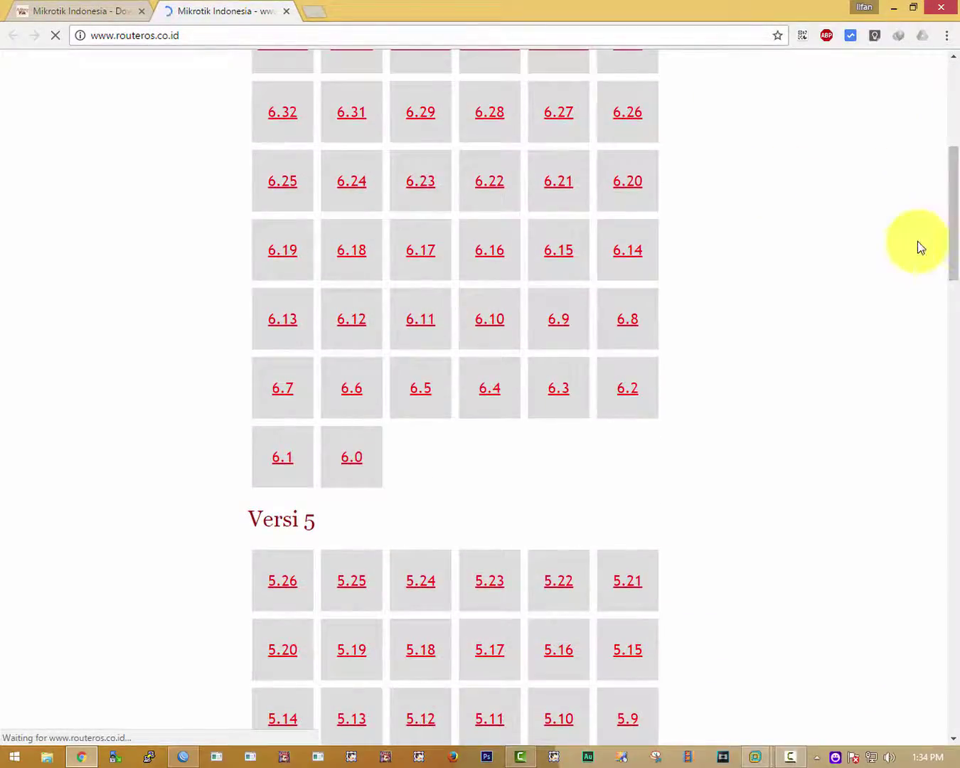
scroll(945, 217, "down", 3)
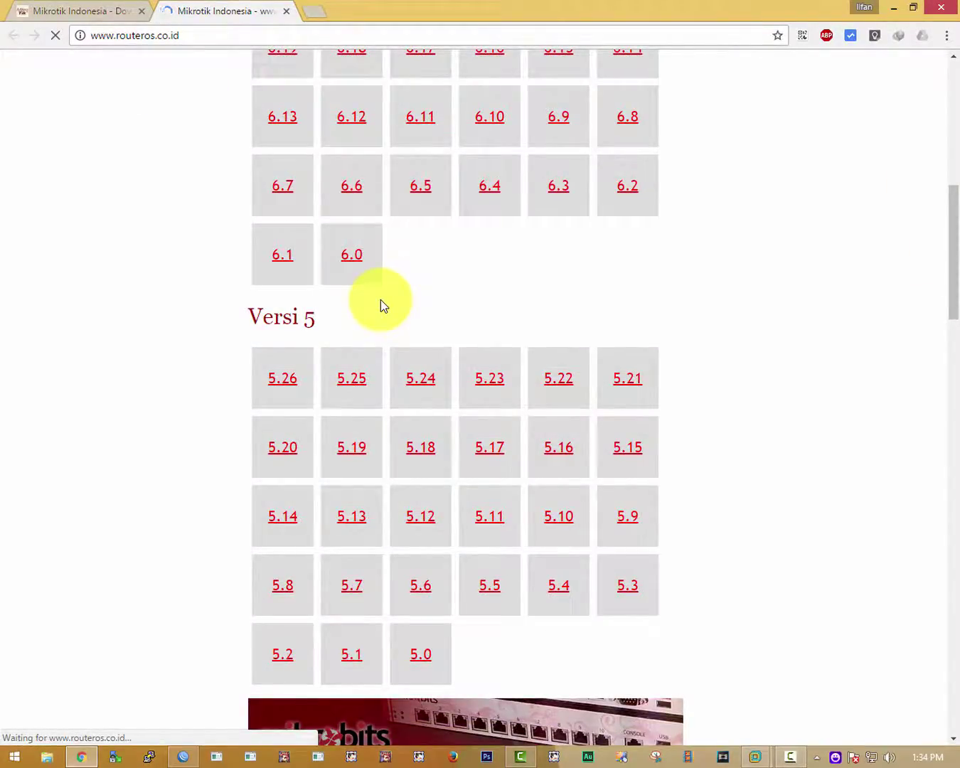
left_click(288, 457)
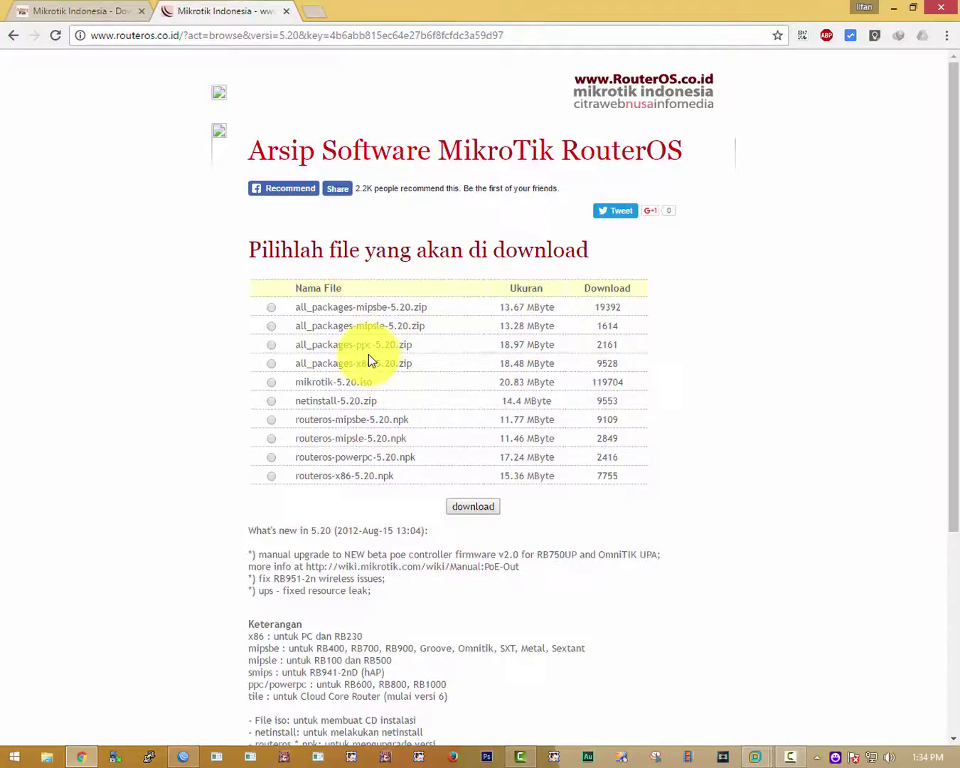
Download all_packages-x86-5.20.zip from the version 5.20 file list and open the finished download in WinRAR.
left_click(270, 363)
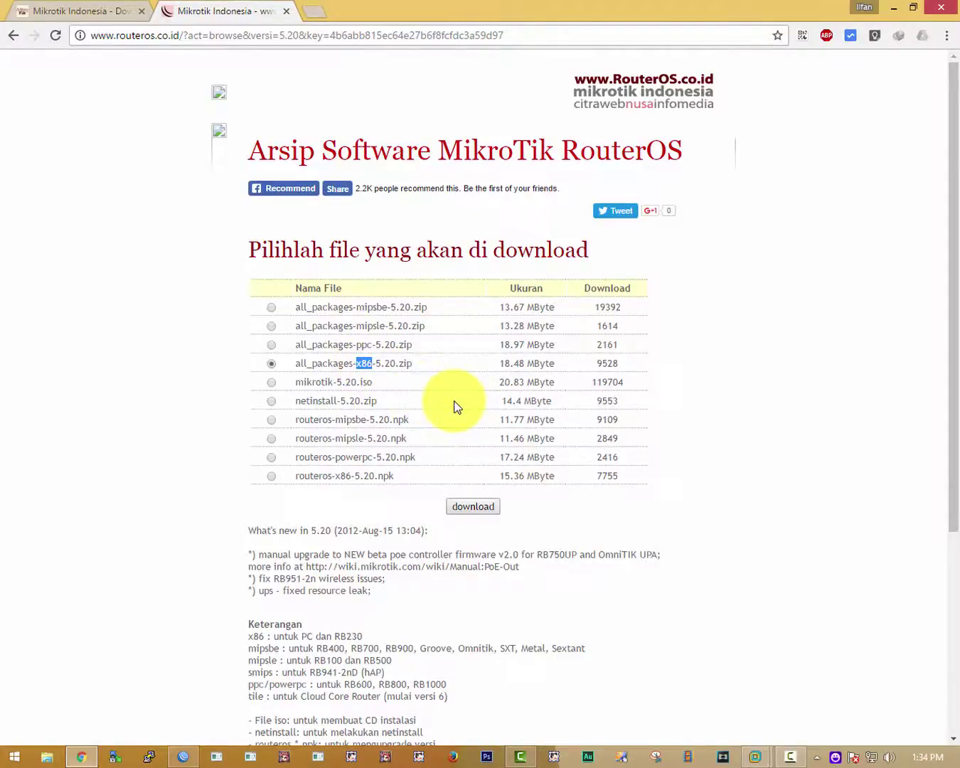
triple_click(398, 364)
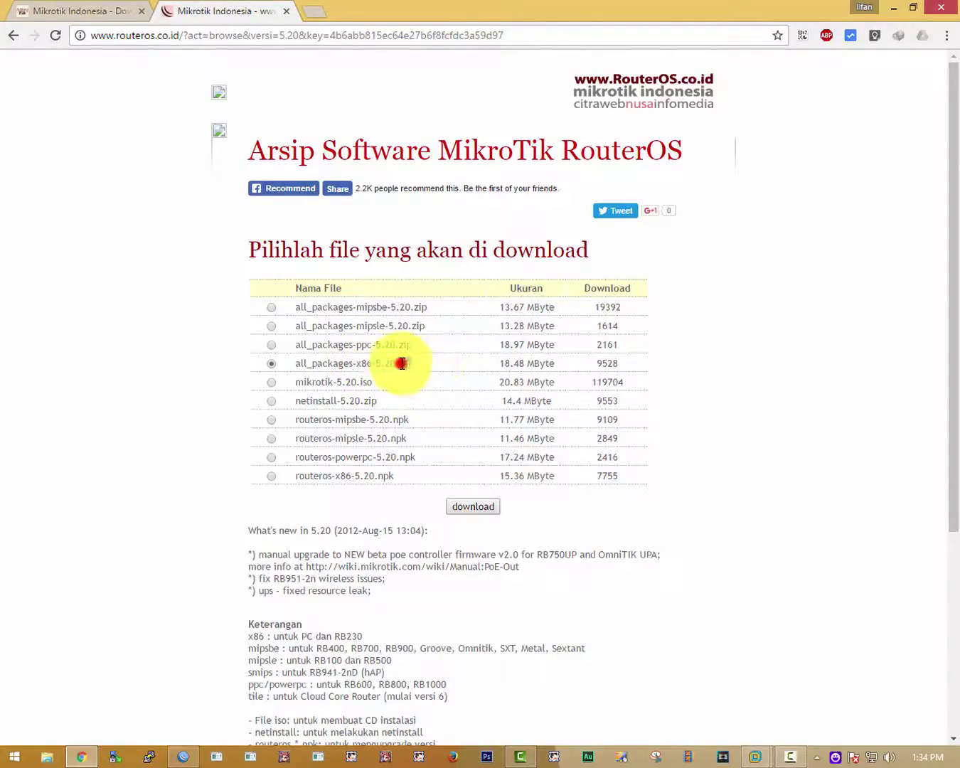
left_click(422, 365)
left_click(469, 507)
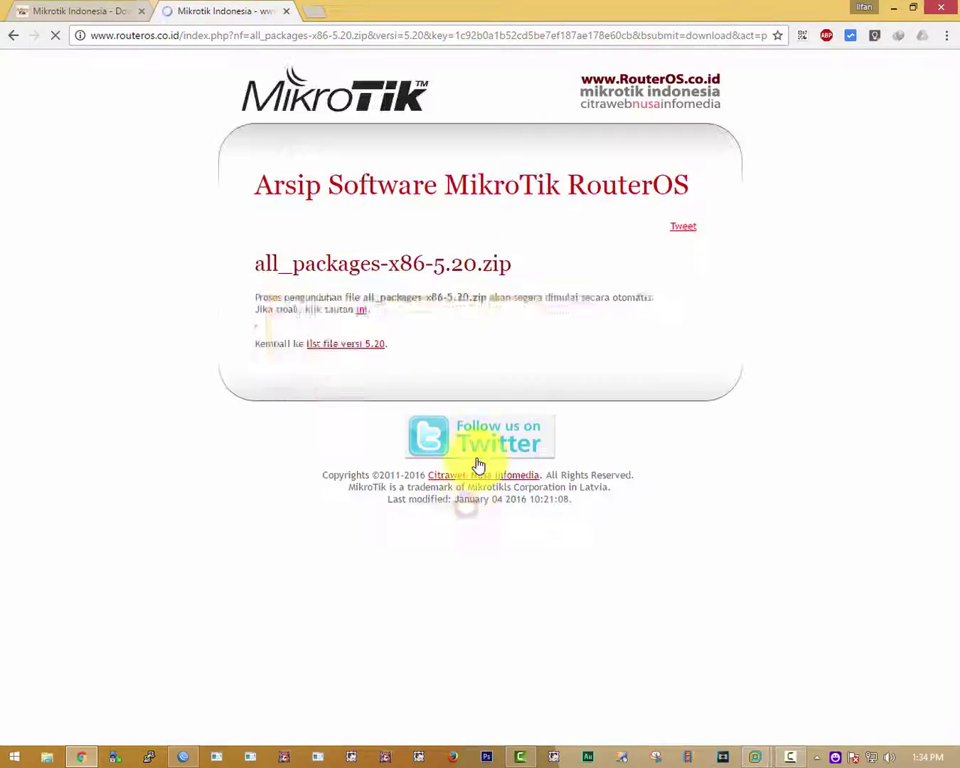
left_click(473, 431)
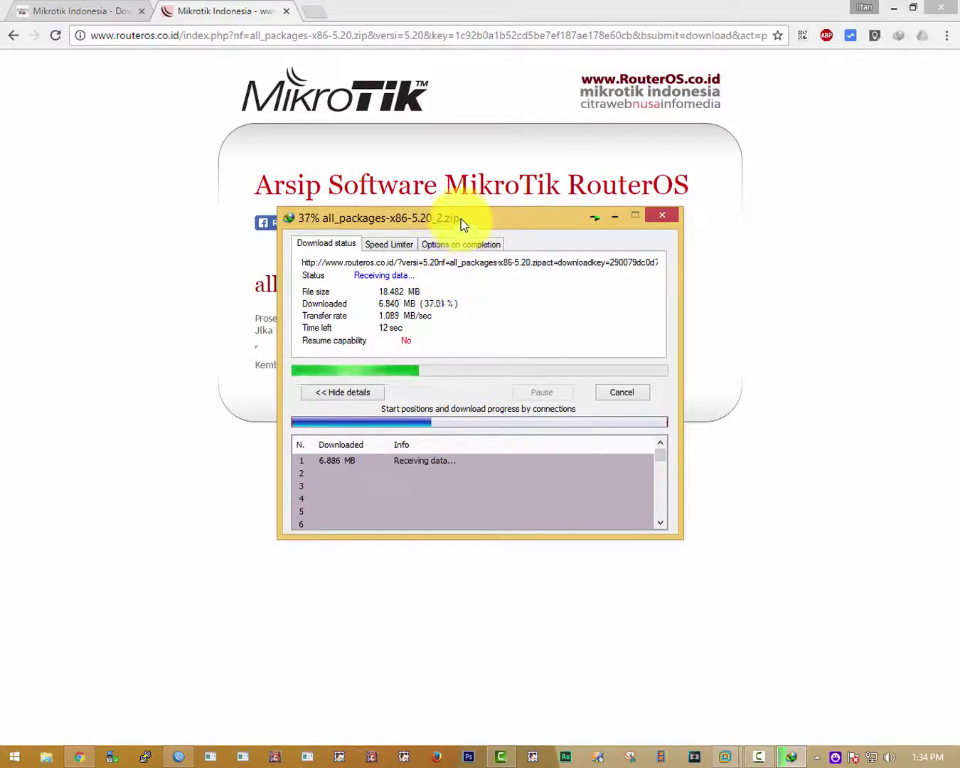
left_click_drag(460, 219, 418, 327)
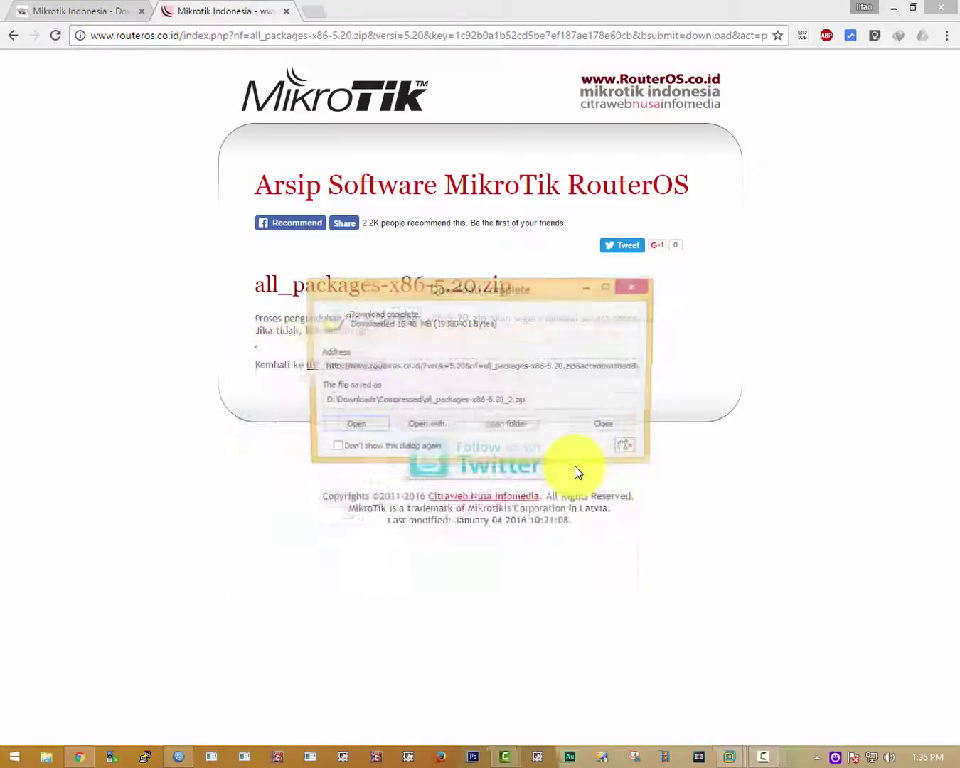
left_click(363, 429)
Create a folder named PAKET MIKROTIK inside FOR YOUTUBE on the hd500 (N:) drive.
left_click(49, 756)
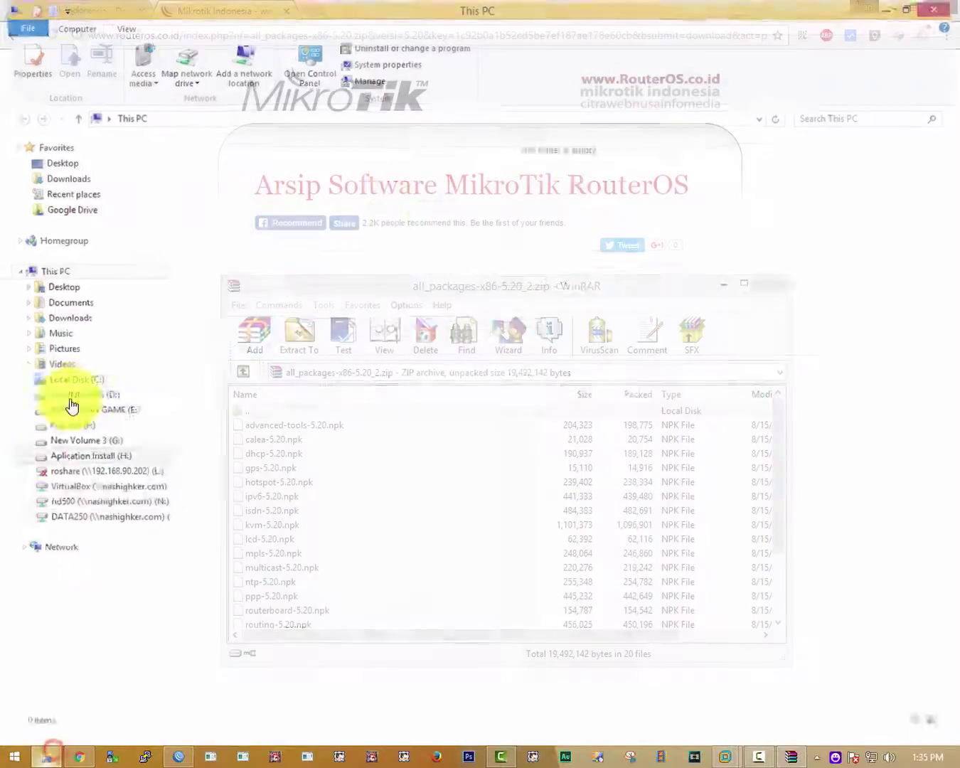
left_click(82, 508)
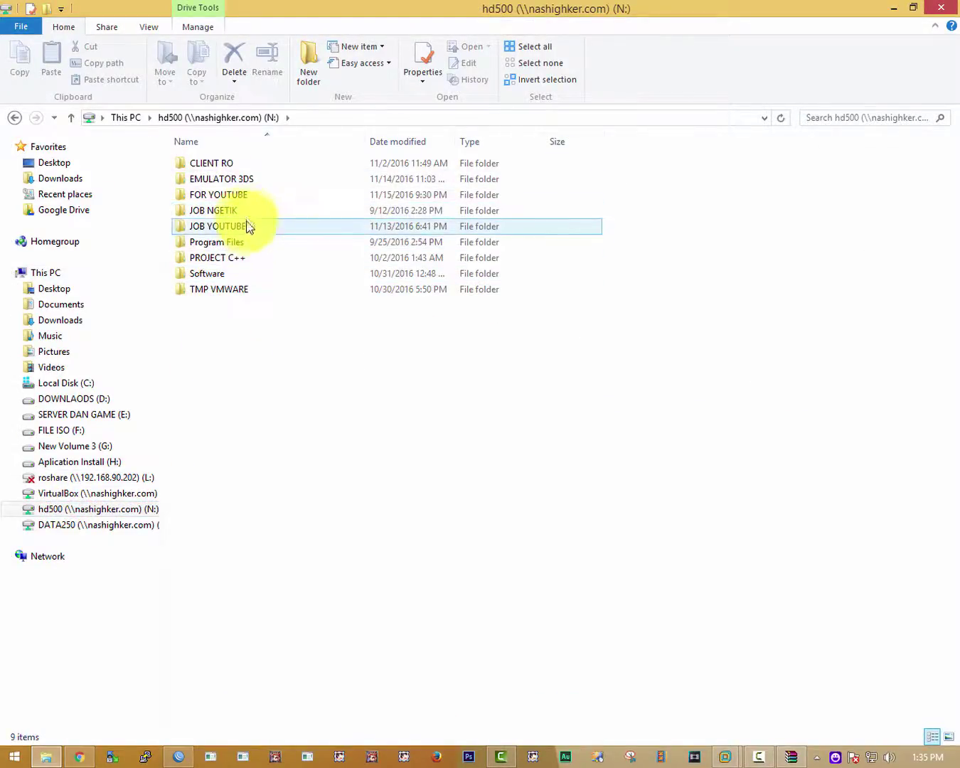
double_click(243, 196)
key("ctrl+shift+n")
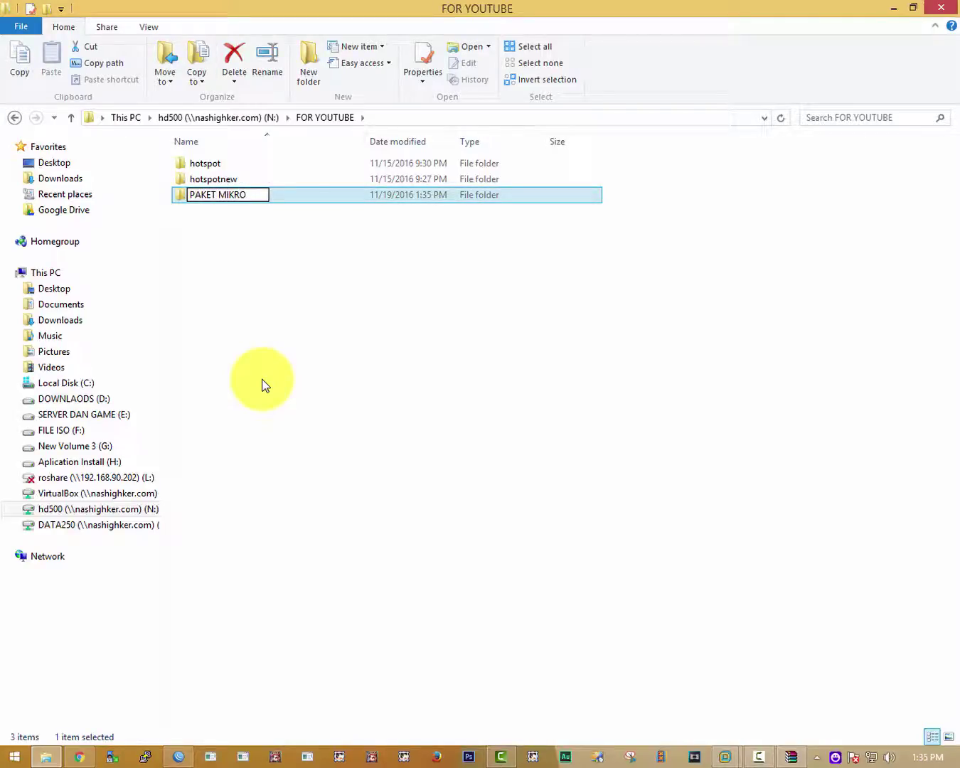
key("Return")
Extract all the .npk package files from the WinRAR archive into the PAKET MIKROTIK folder, then close the archive.
key("alt+Tab")
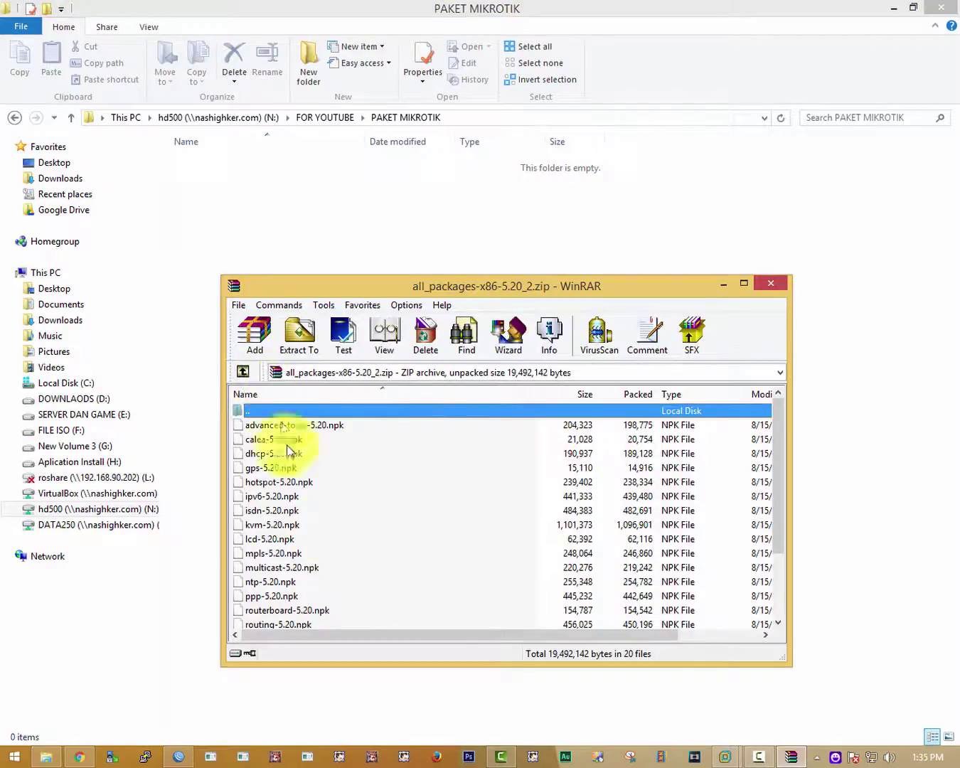
left_click(364, 507)
left_click_drag(396, 294, 490, 225)
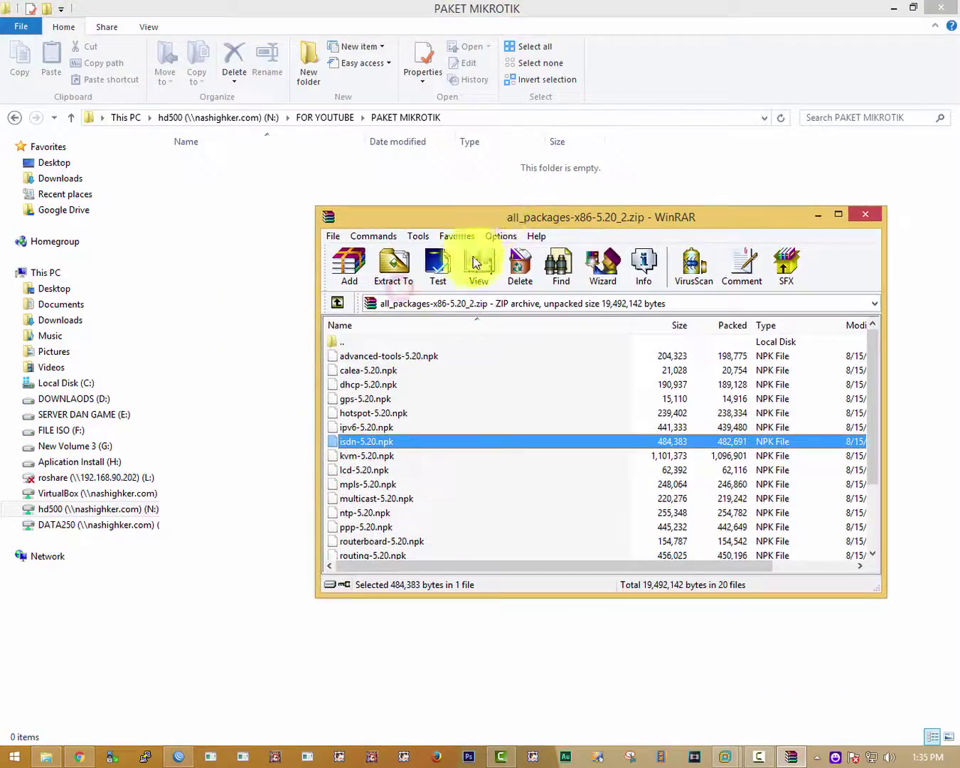
left_click(383, 355)
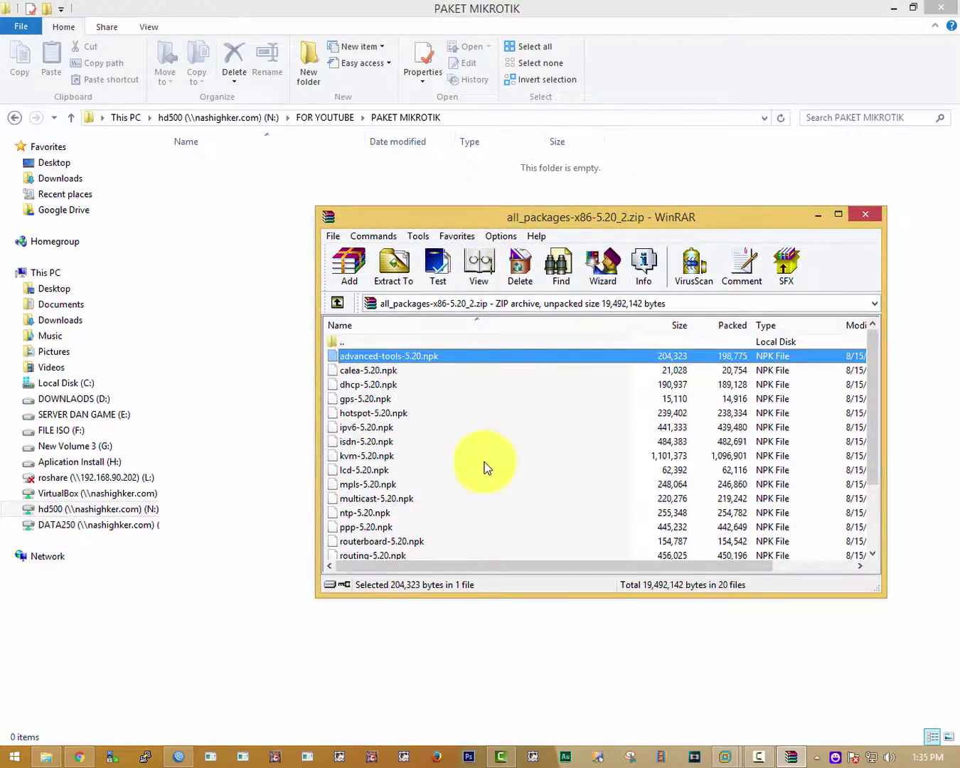
left_click(415, 455)
key("ctrl+a")
left_click(348, 341)
left_click(371, 384)
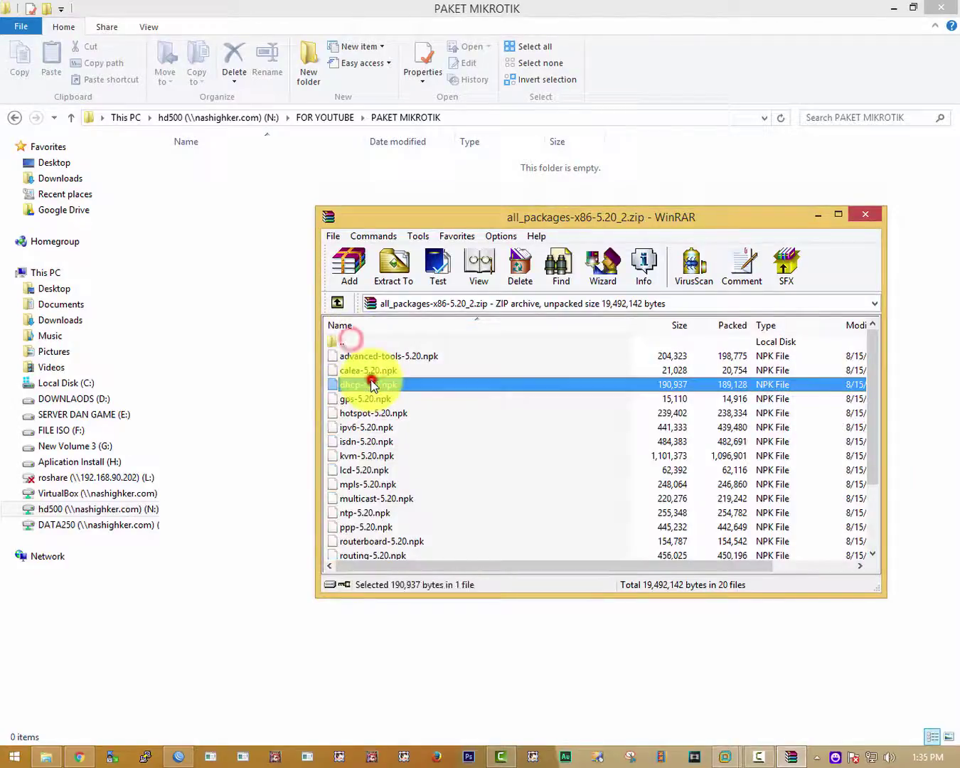
key("ctrl+a")
left_click(345, 341, "ctrl")
left_click_drag(371, 382, 223, 256)
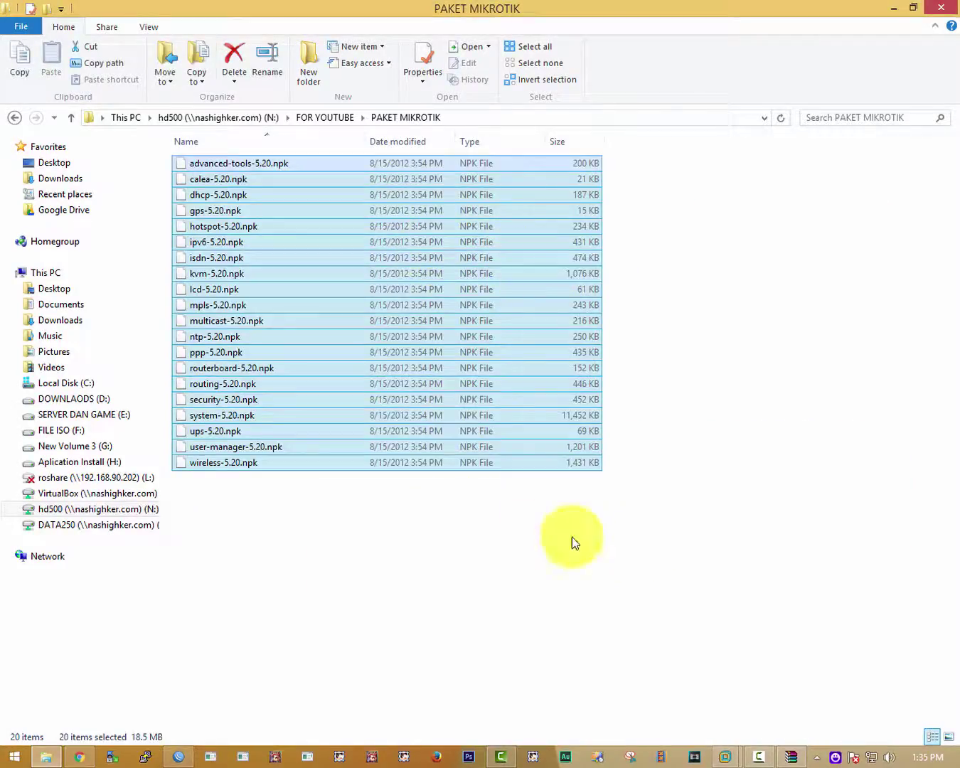
left_click(791, 755)
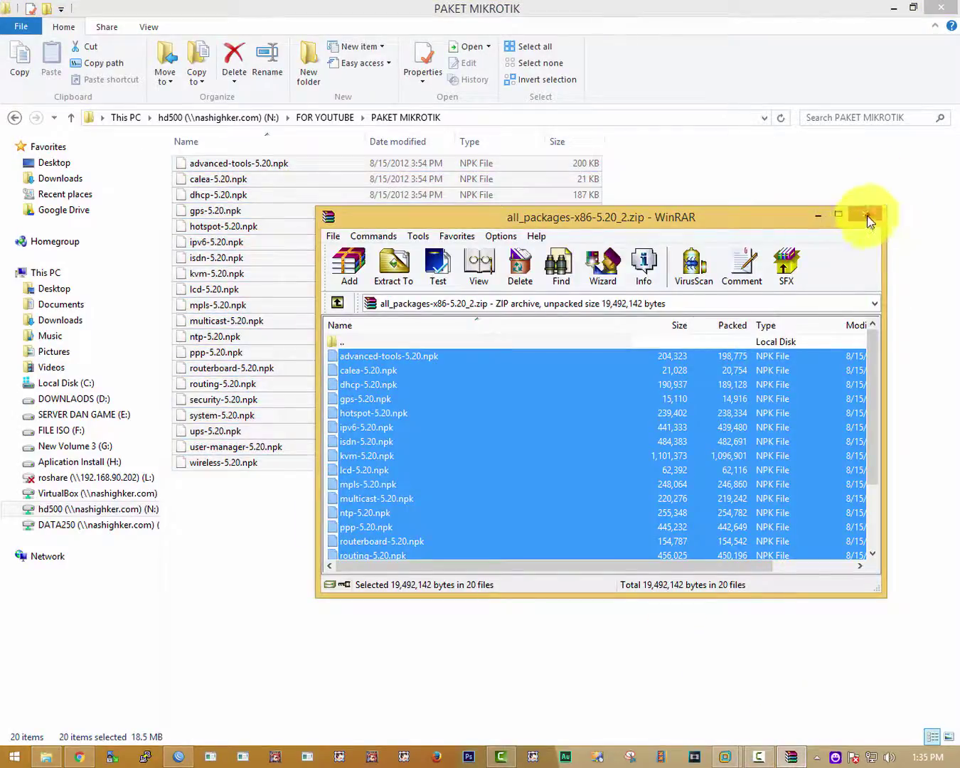
left_click(867, 214)
left_click(794, 212)
Review the extracted package files in PAKET MIKROTIK and single out user-manager-5.20.npk.
left_click_drag(340, 592, 462, 158)
left_click(400, 534)
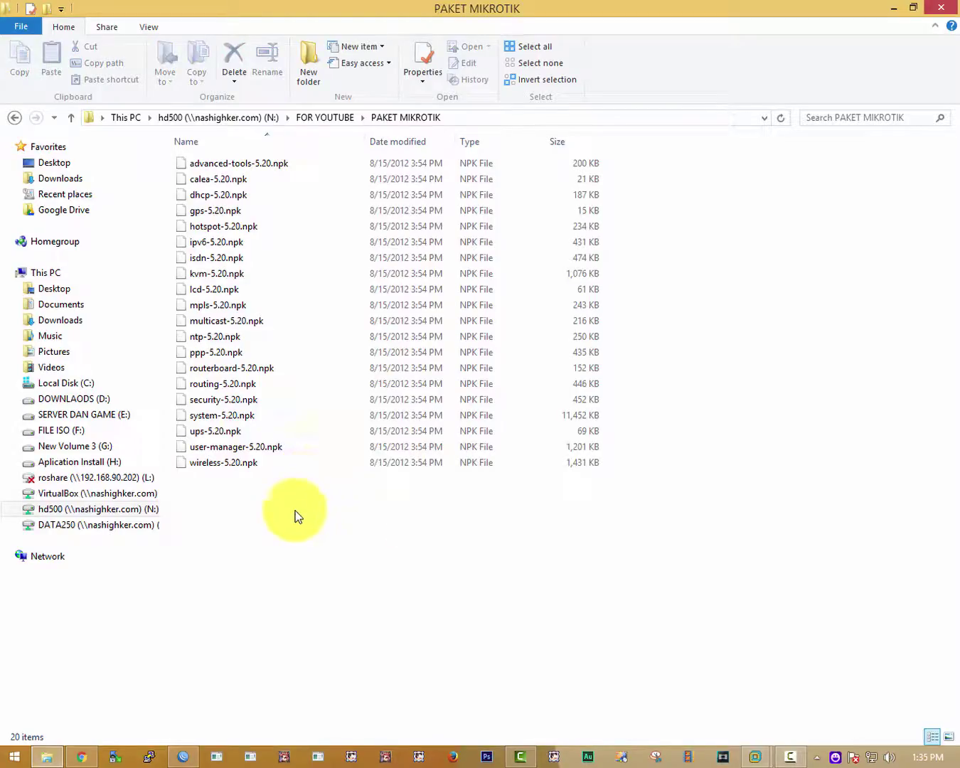
left_click_drag(294, 510, 455, 146)
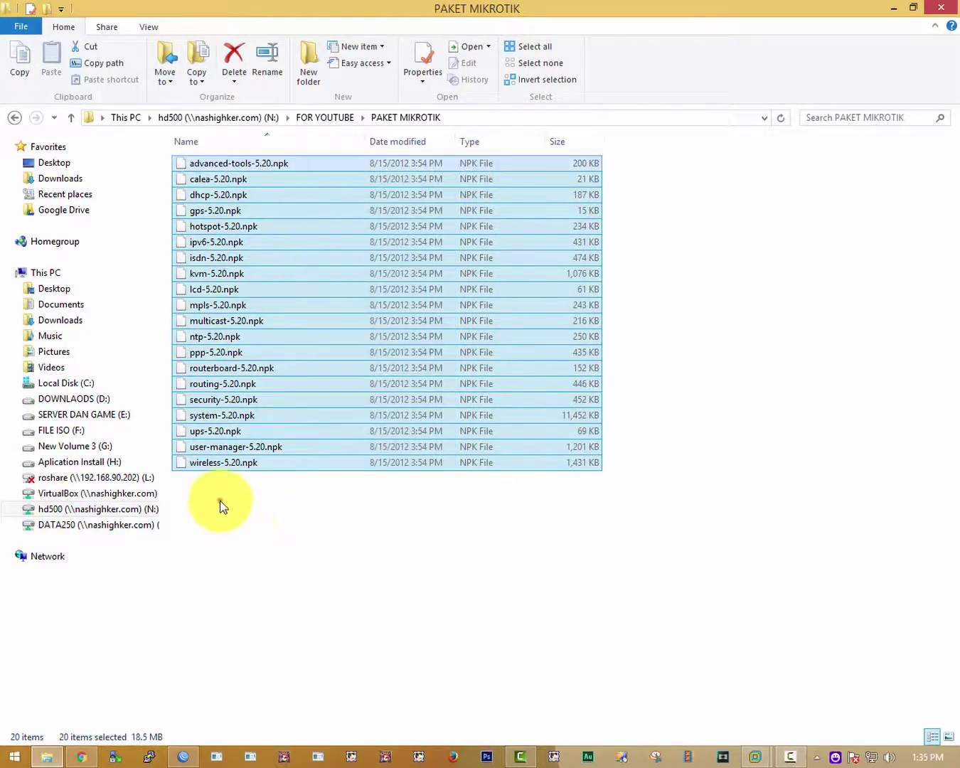
left_click(220, 502)
left_click(207, 449)
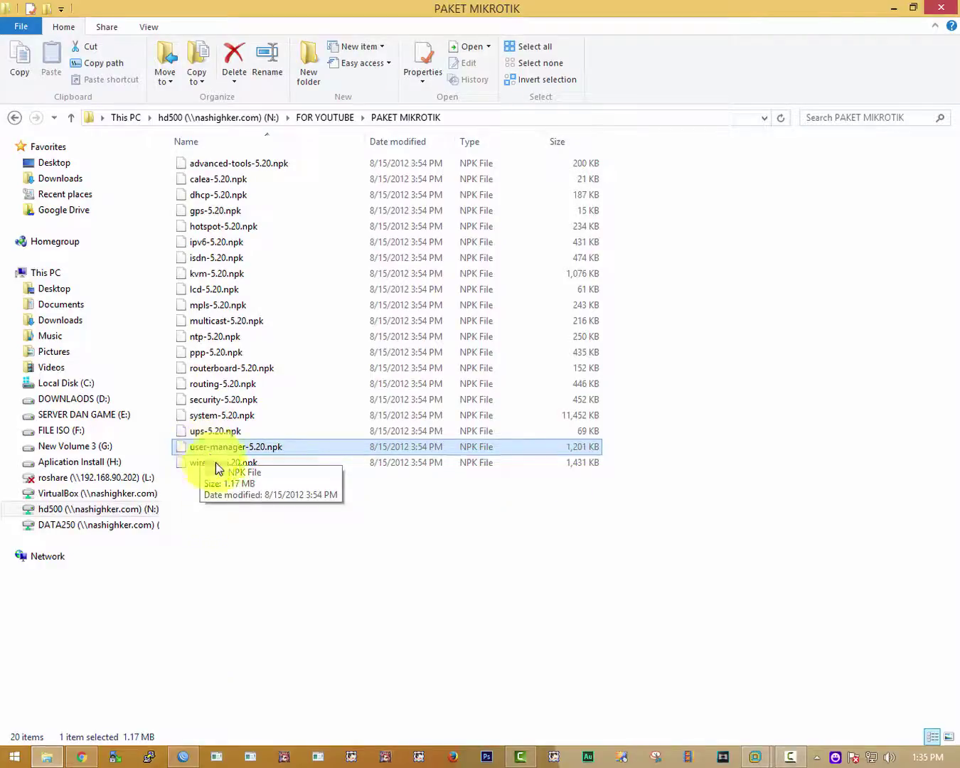
Switch to WinBox and compare the router's Package List with the extracted package files.
left_click(183, 755)
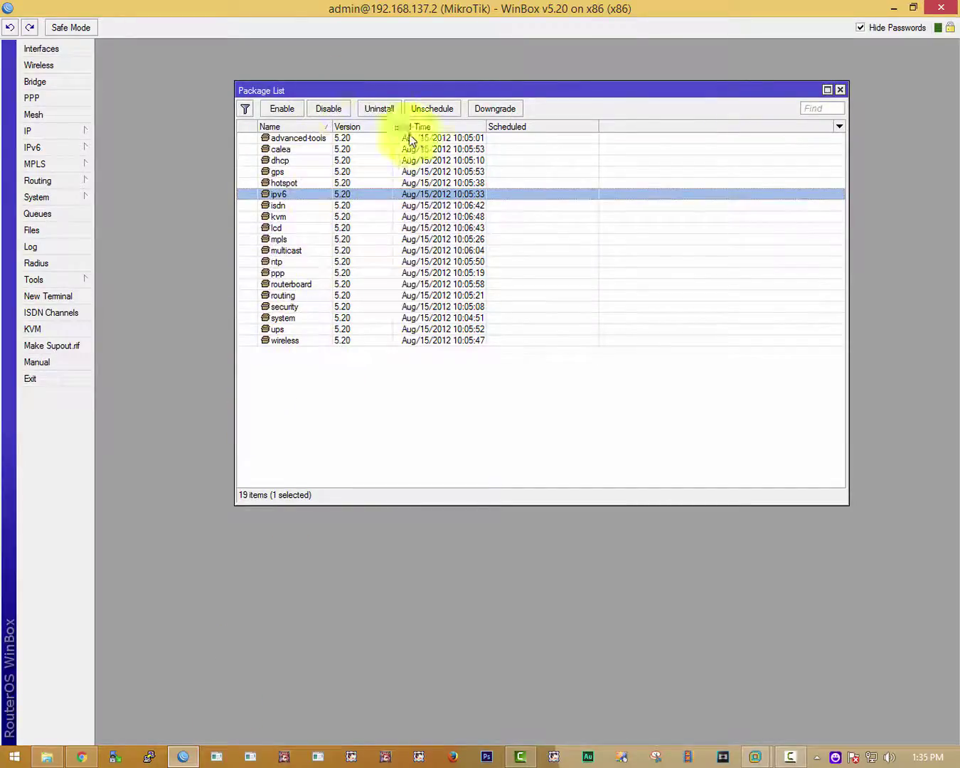
left_click(373, 416)
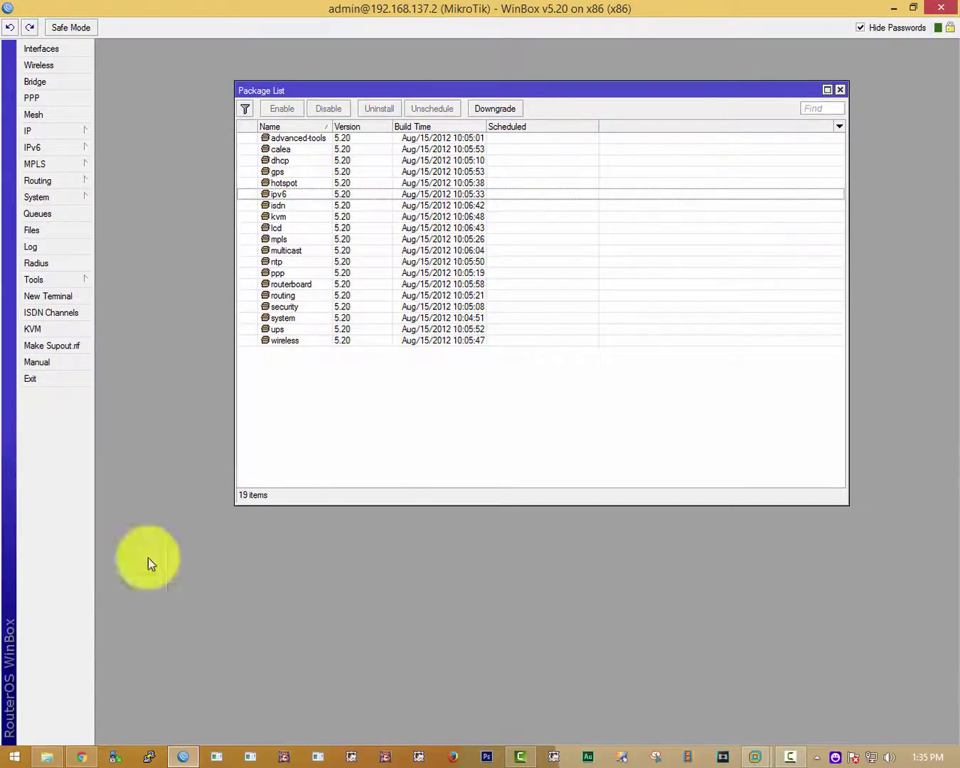
left_click(46, 755)
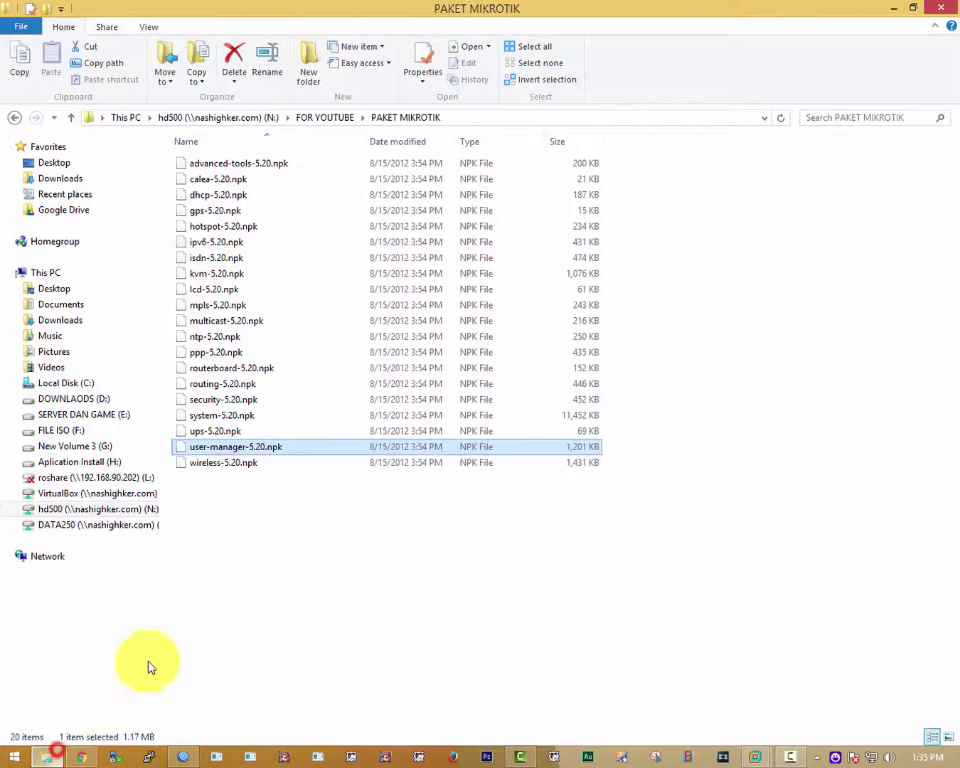
left_click(186, 754)
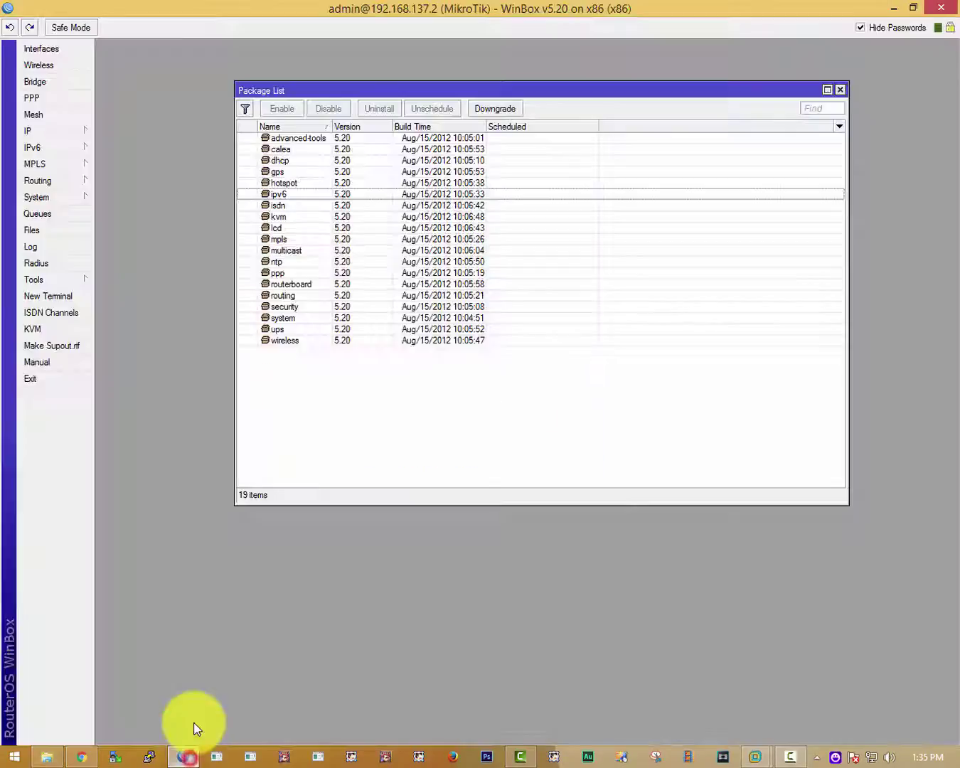
Close the Package List in WinBox and open the router's File List, selecting the hotspot directory.
left_click(838, 90)
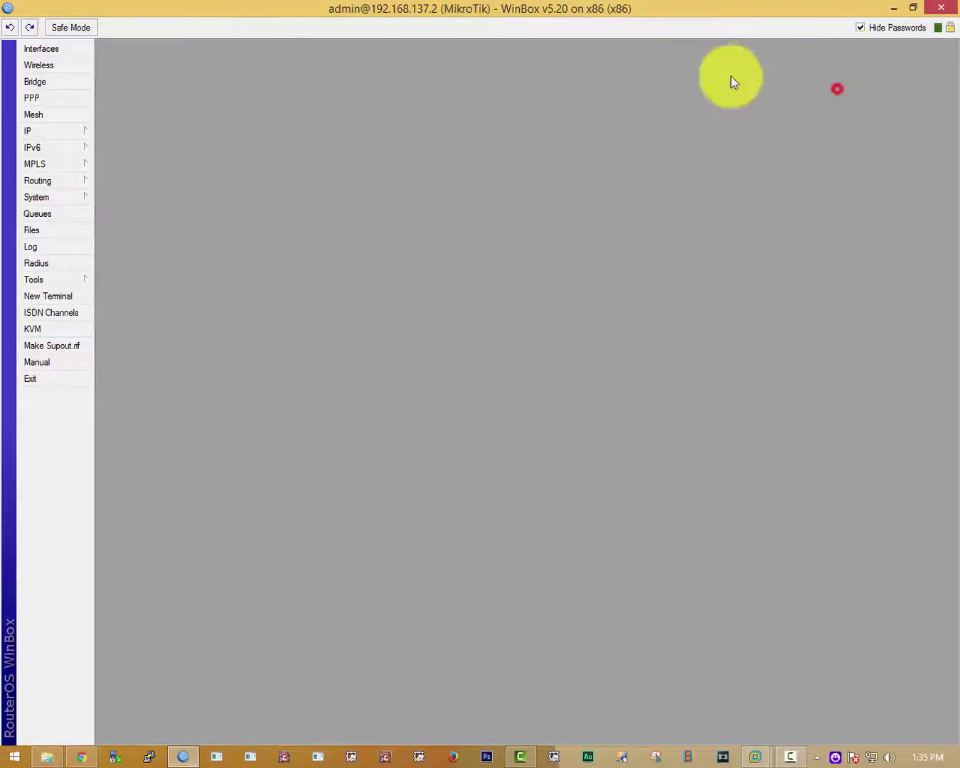
left_click(35, 231)
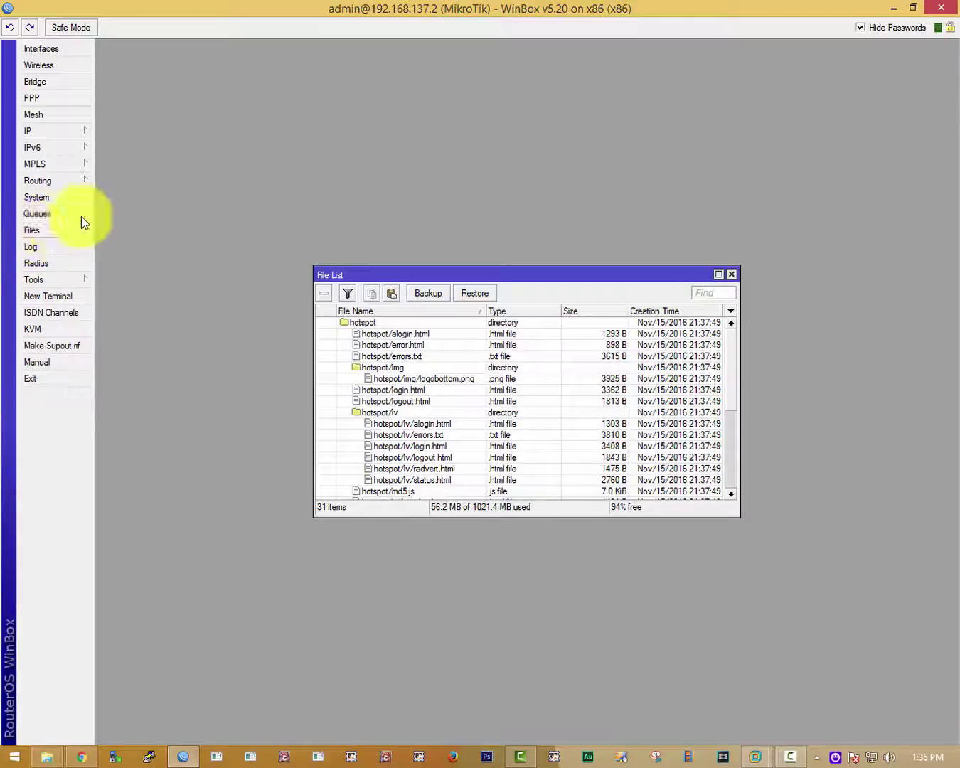
left_click(417, 391)
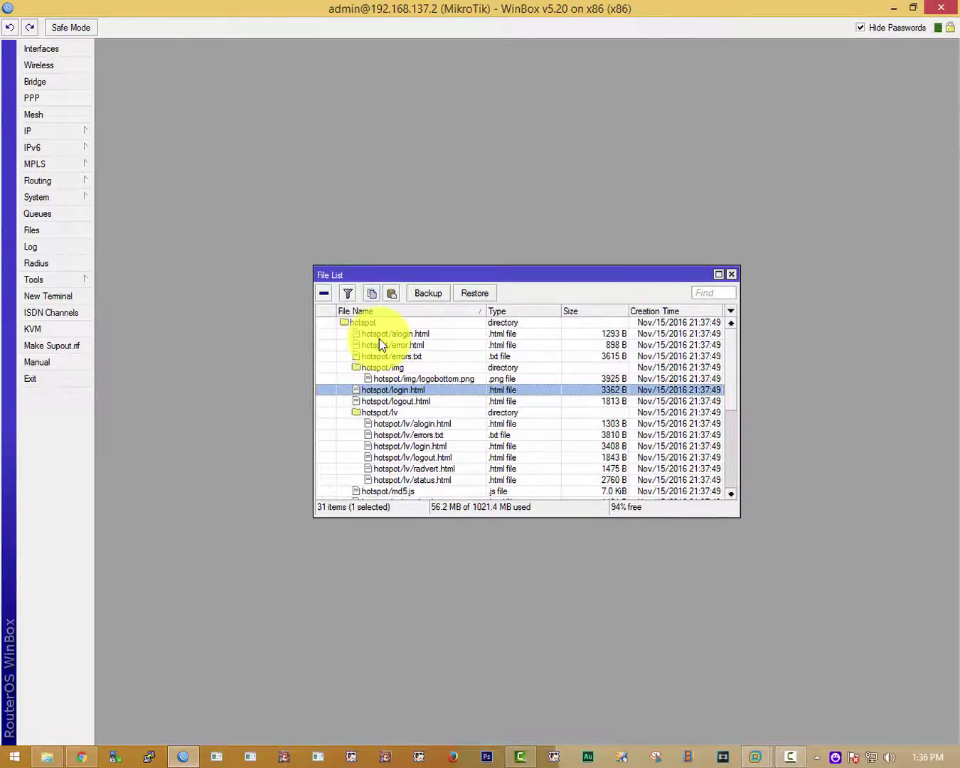
left_click(394, 357)
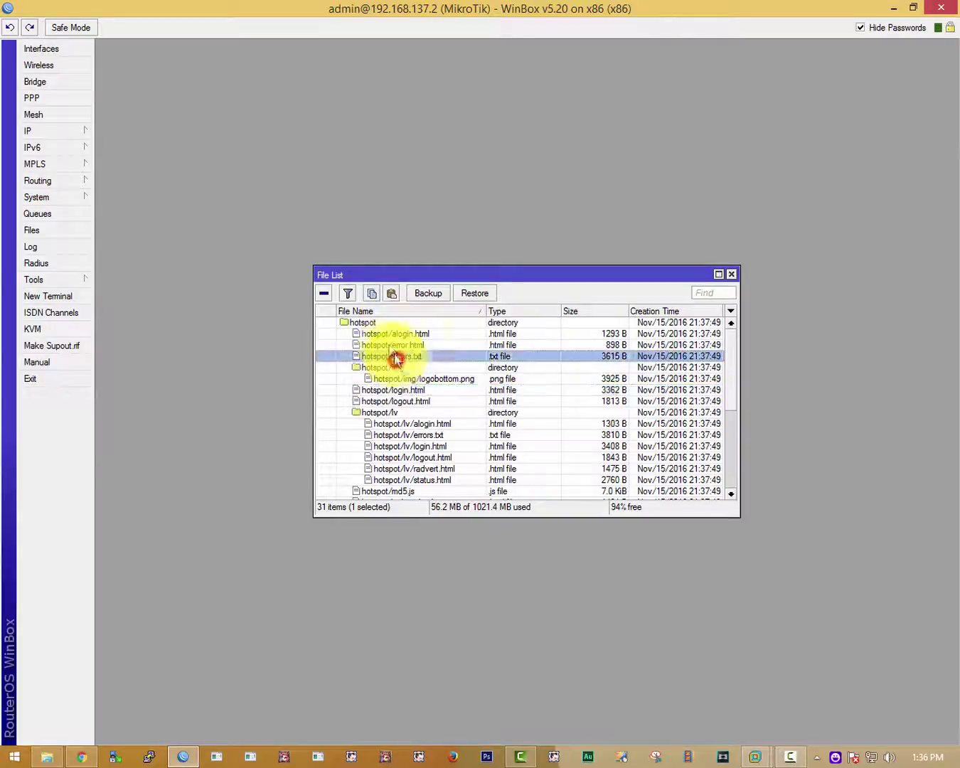
left_click(364, 324)
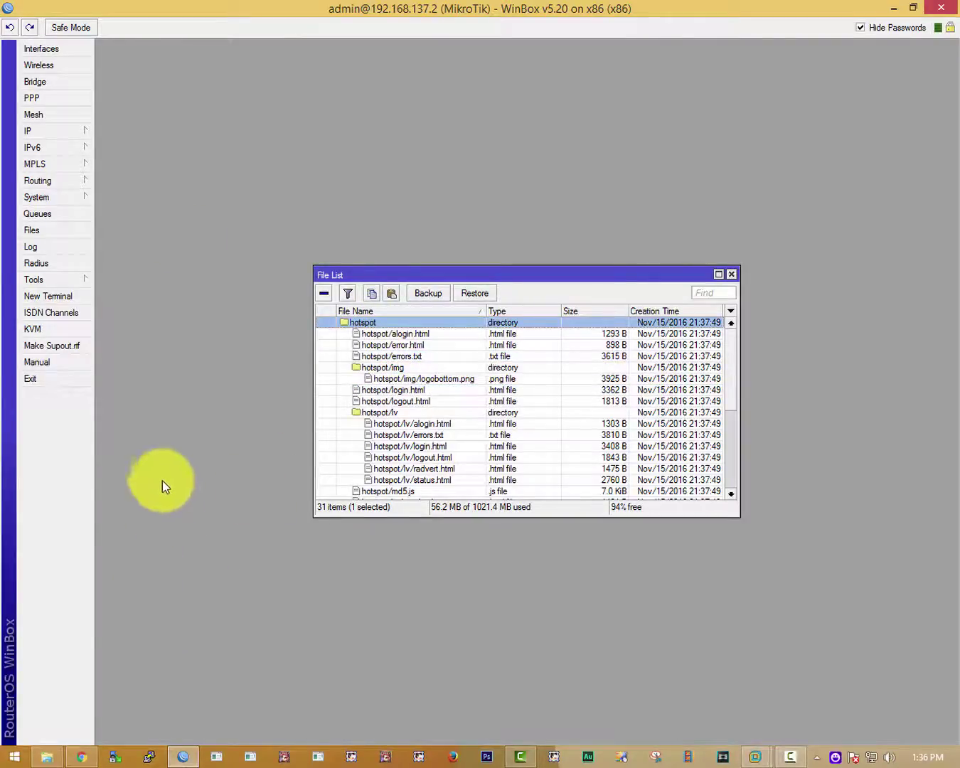
Restore WinBox to a smaller window beside the package files and move its File List into view.
double_click(382, 7)
left_click_drag(433, 148, 709, 23)
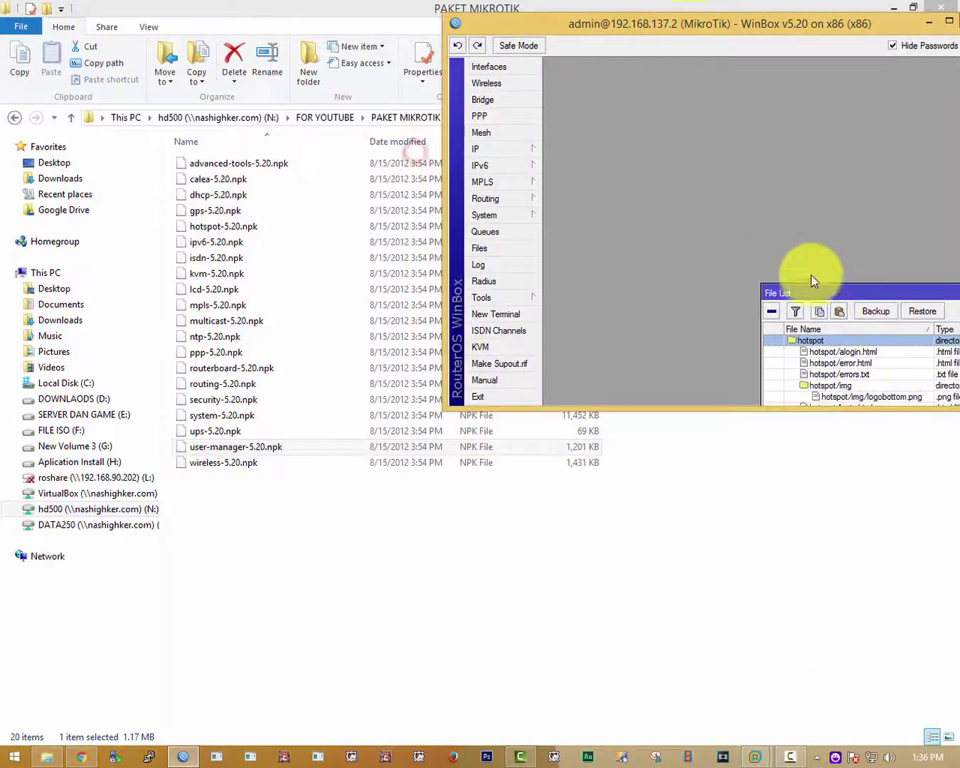
left_click_drag(804, 297, 629, 91)
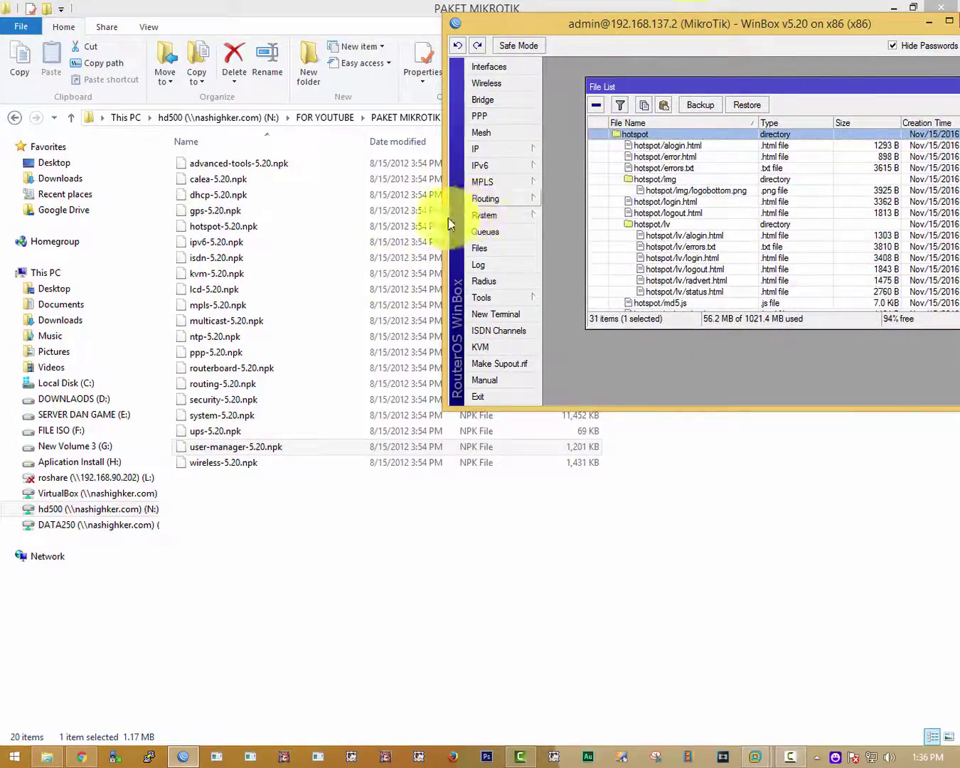
Return to WinBox, maximize its window and enlarge the File List so that all router files fit in view.
left_click_drag(256, 455, 342, 515)
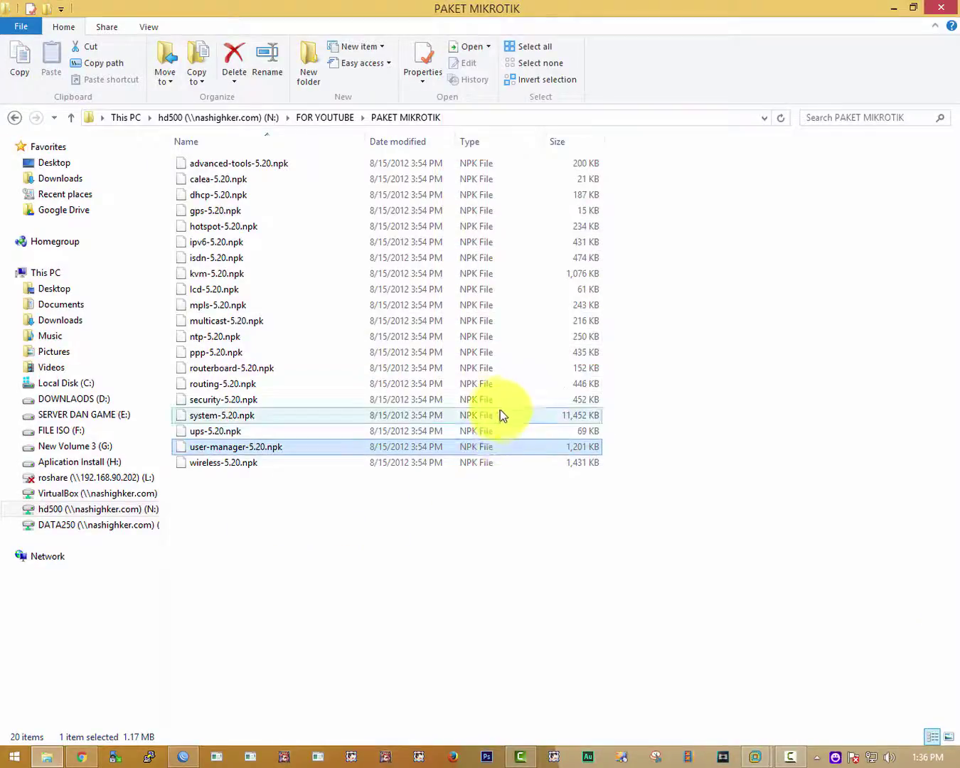
key("alt+Tab")
scroll(682, 249, "down", 5)
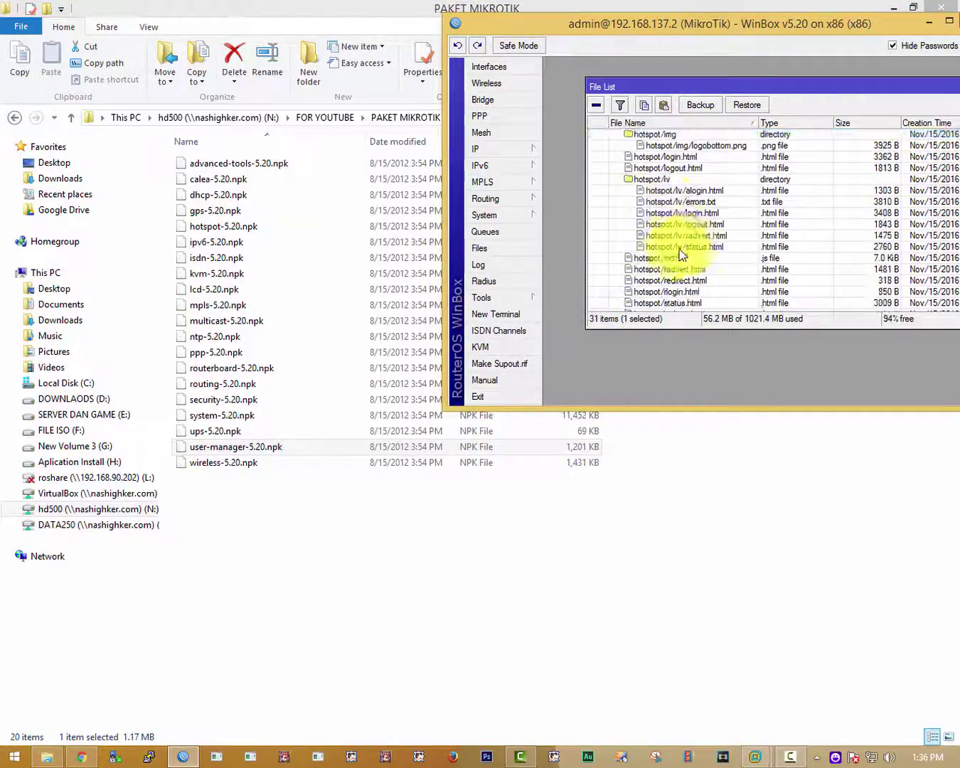
left_click(643, 302)
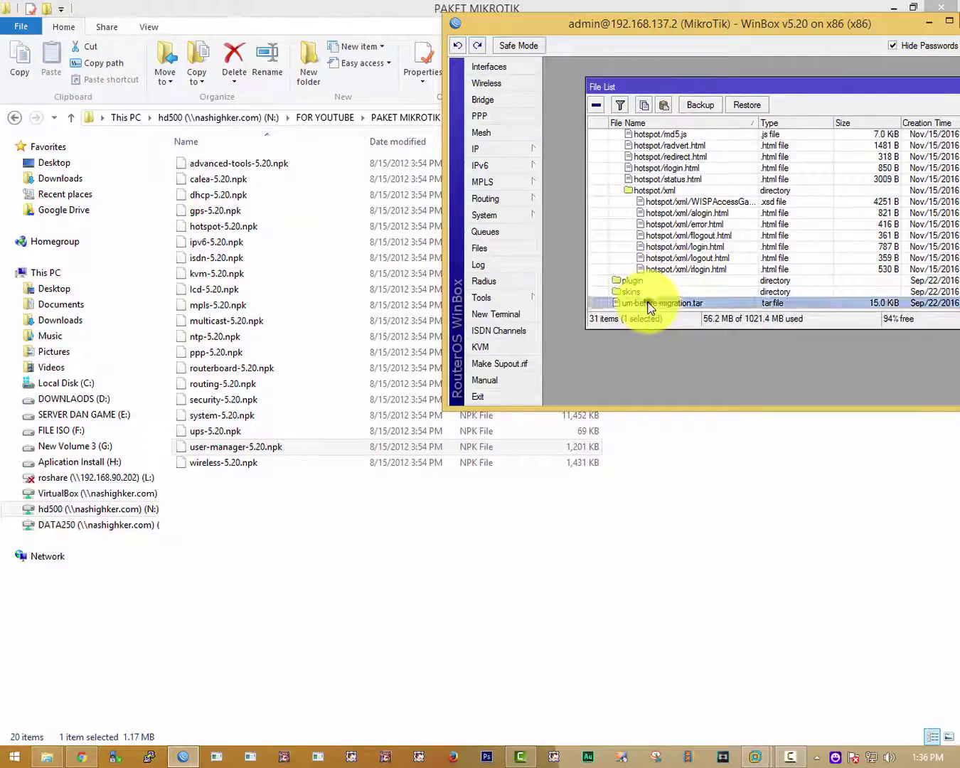
double_click(744, 25)
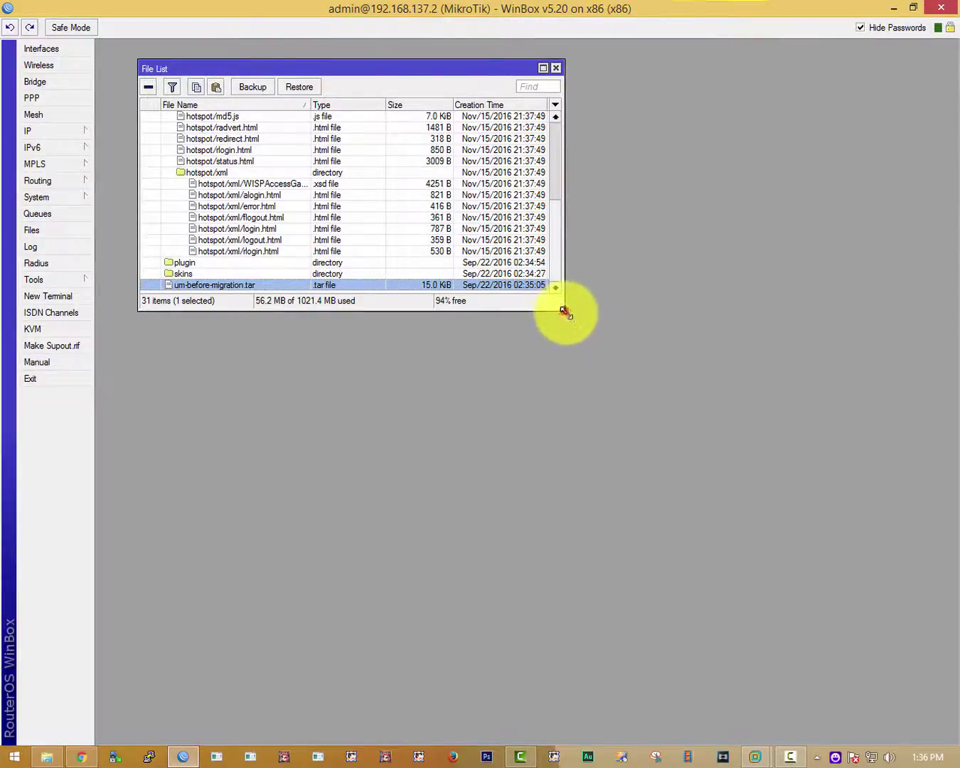
left_click_drag(565, 311, 944, 687)
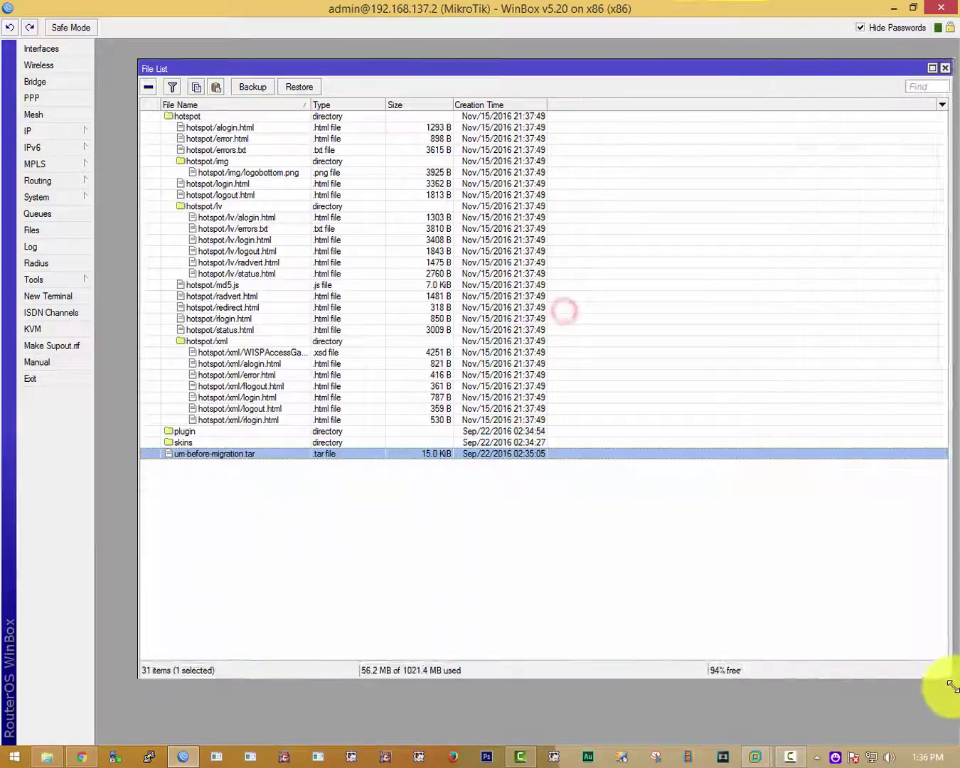
Examine the hotspot directory's details, its subfolders and the root-level files in the router's File List.
double_click(181, 116)
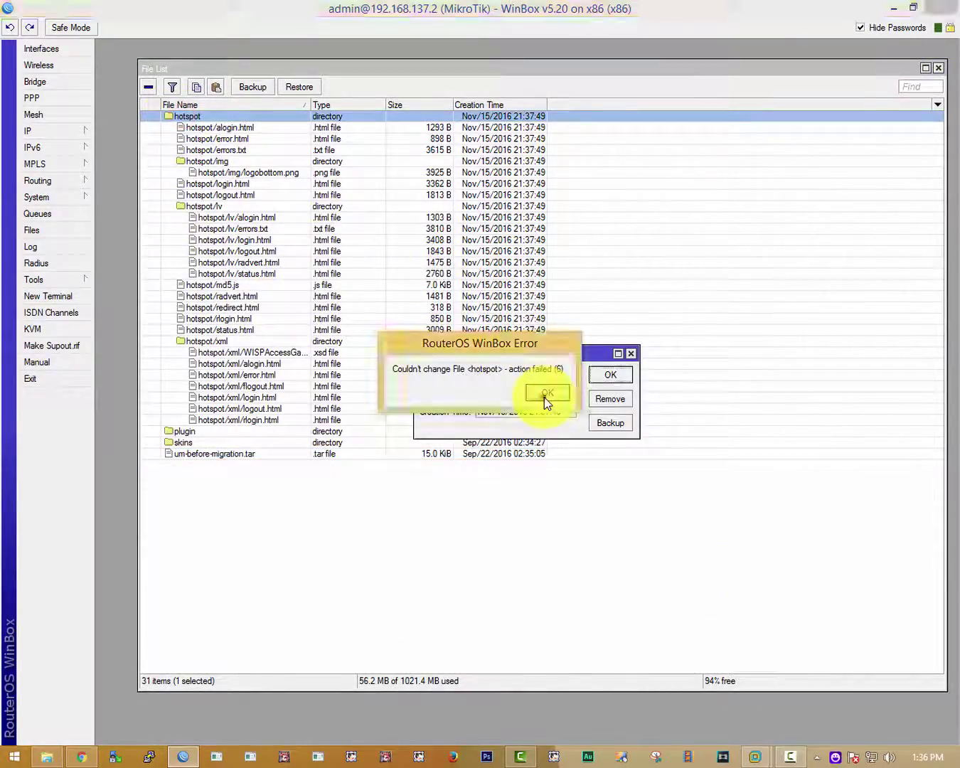
left_click(544, 394)
left_click(630, 354)
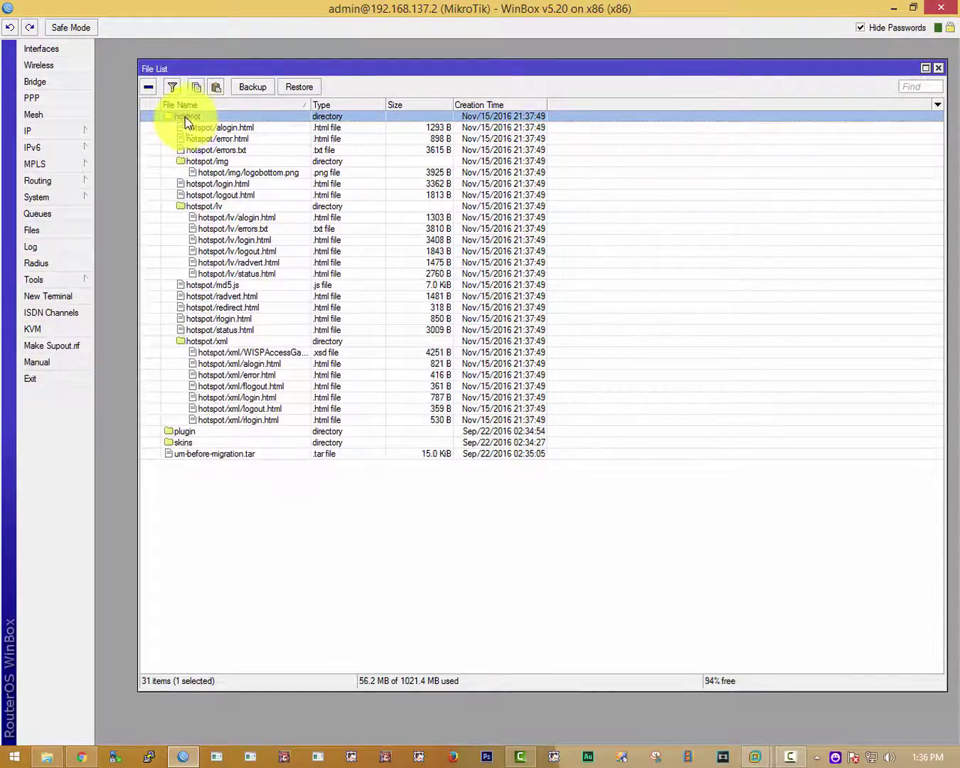
left_click(194, 163)
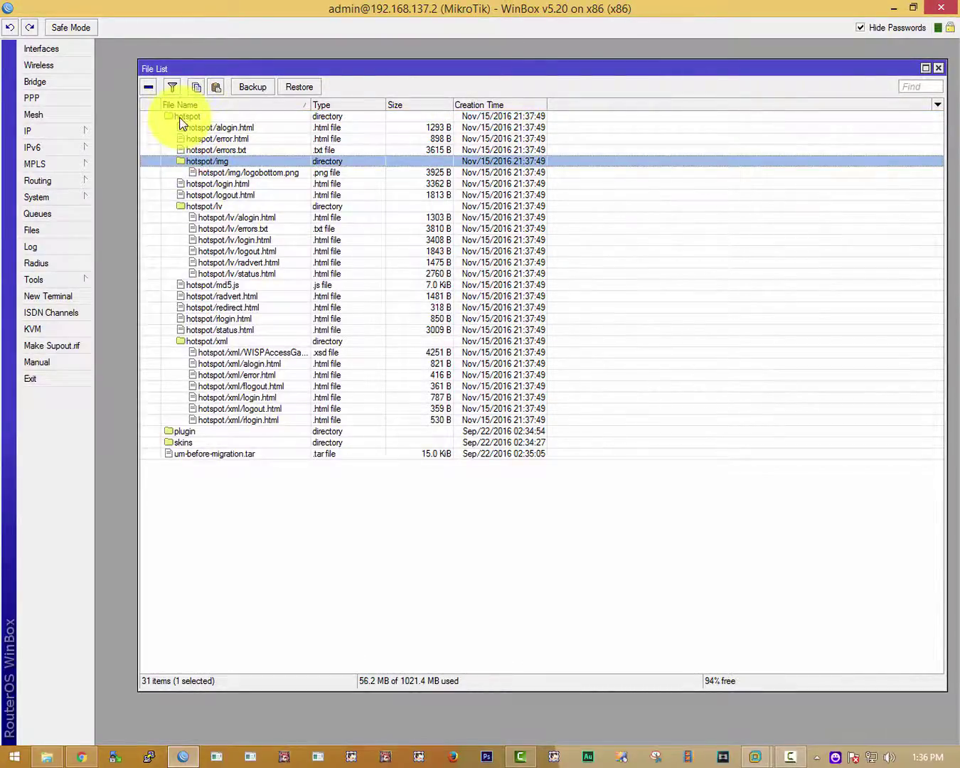
left_click(213, 205)
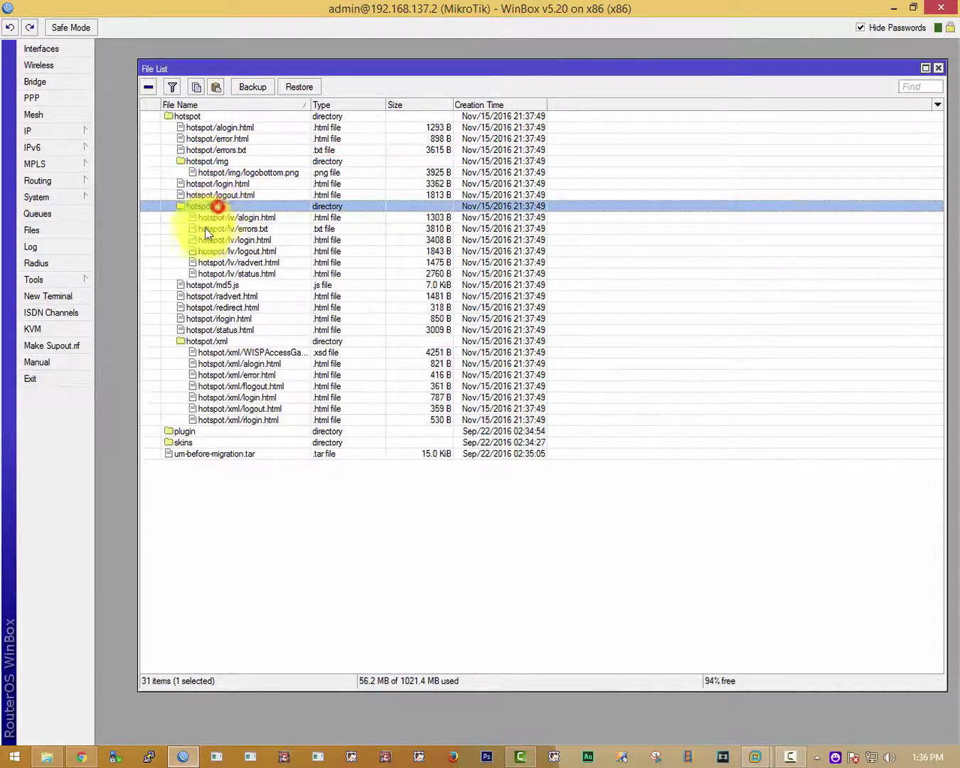
left_click(191, 469)
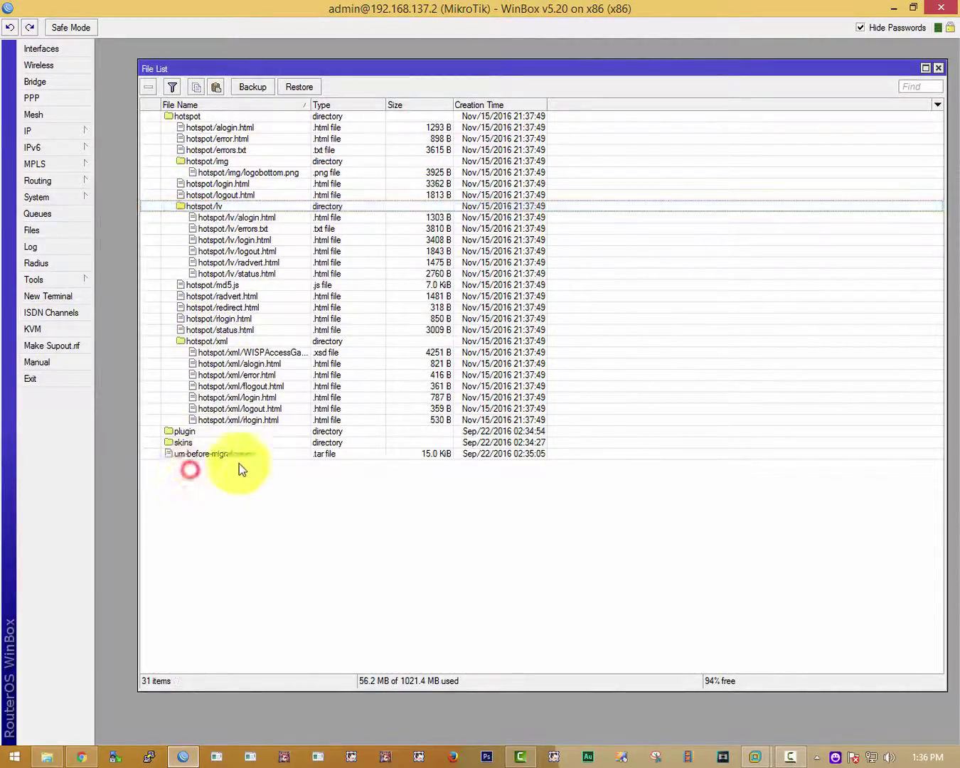
left_click(189, 455)
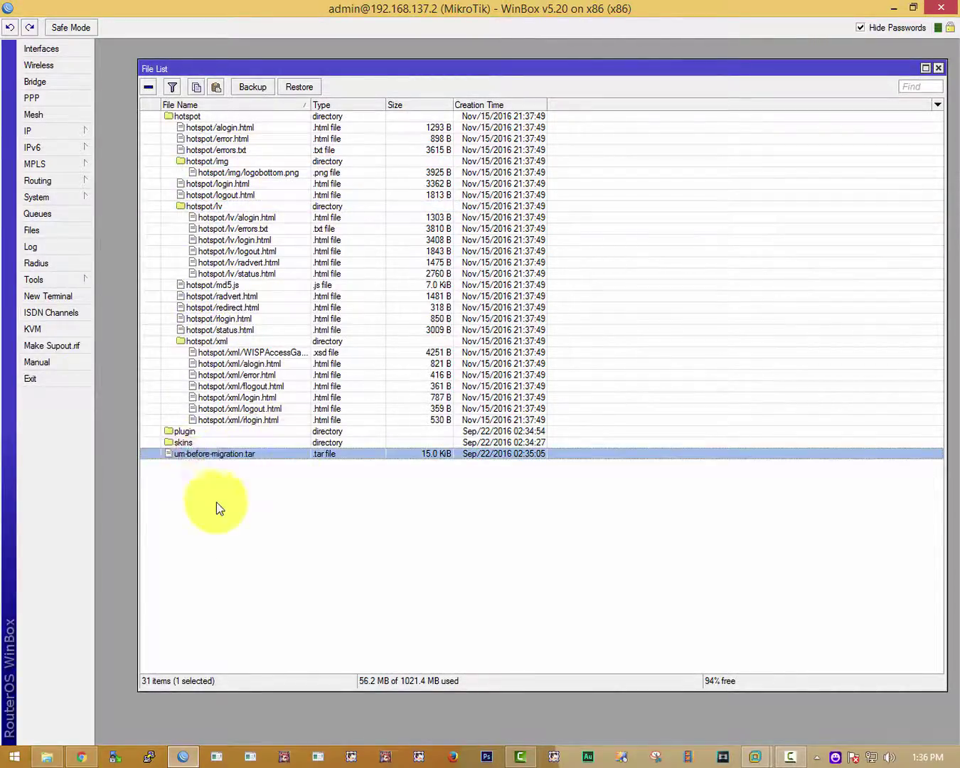
left_click(253, 499)
Upload user-manager-5.20.npk from PAKET MIKROTIK to the root level of the router's File List and select the uploaded package.
double_click(339, 5)
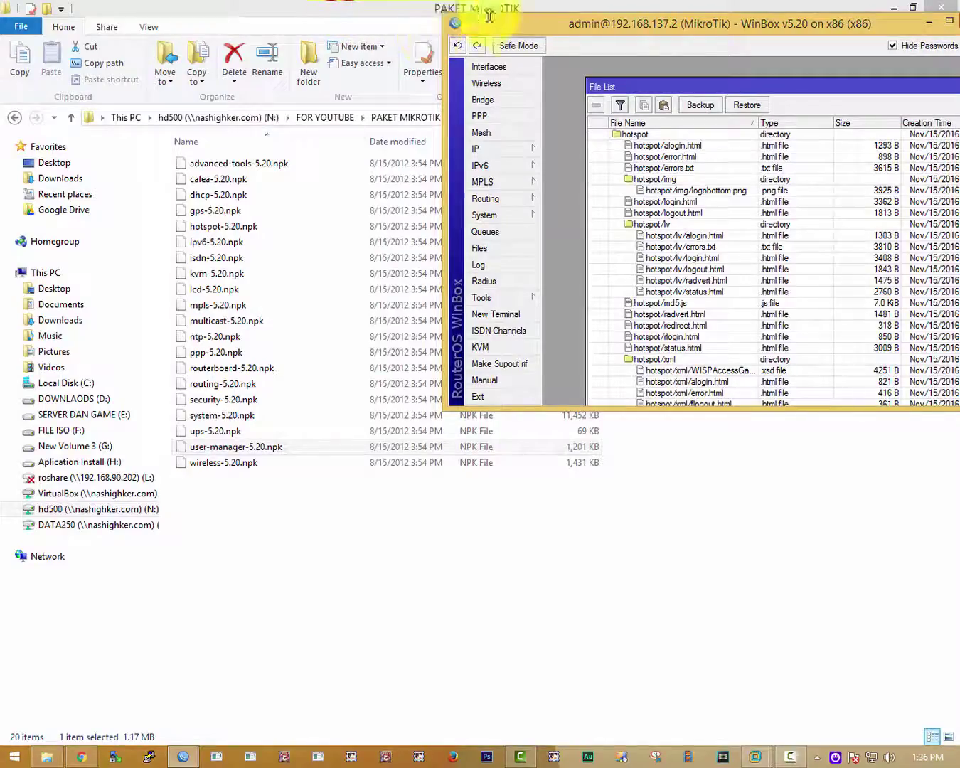
double_click(518, 27)
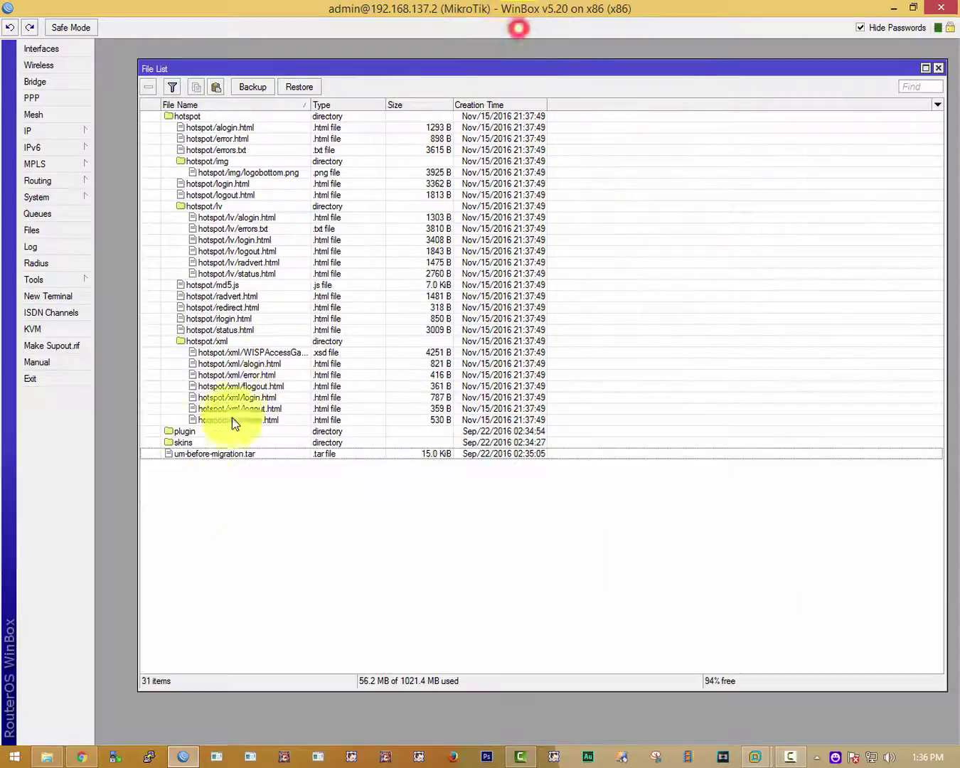
left_click(49, 756)
left_click_drag(211, 454, 283, 554)
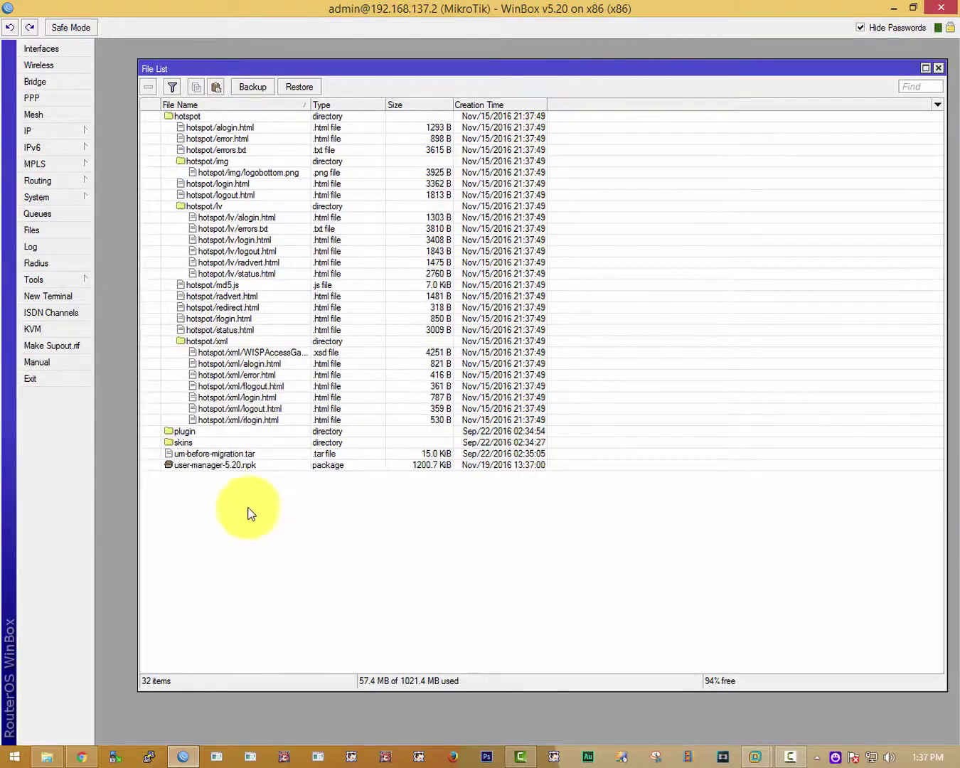
left_click(200, 466)
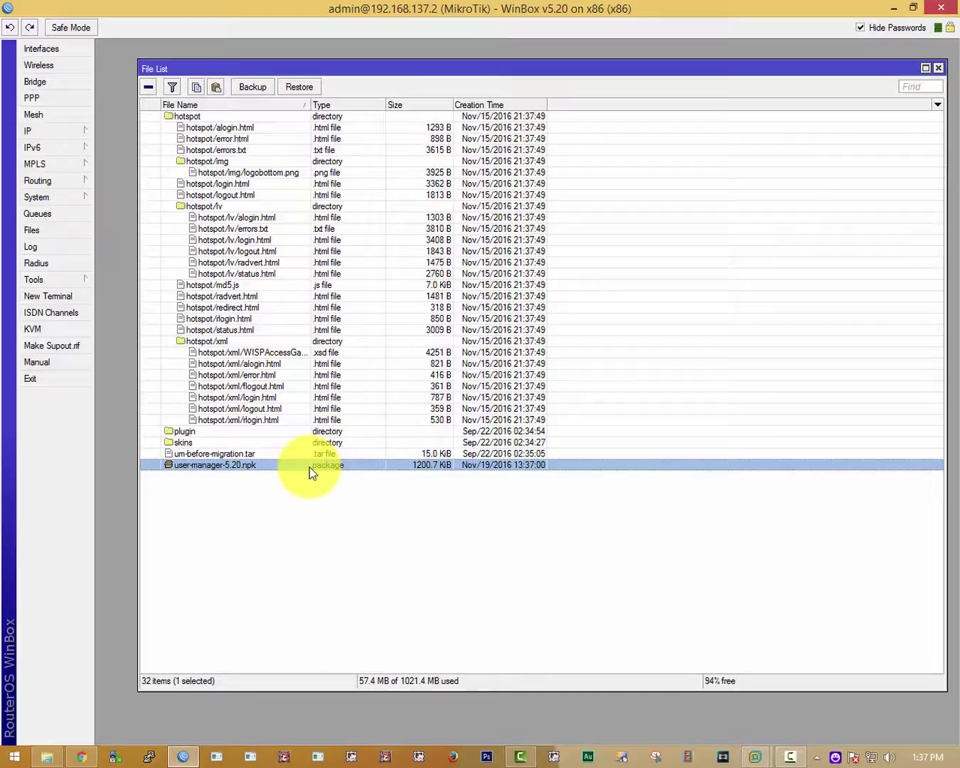
Reboot the router and dismiss the disconnection notice.
left_click(71, 191)
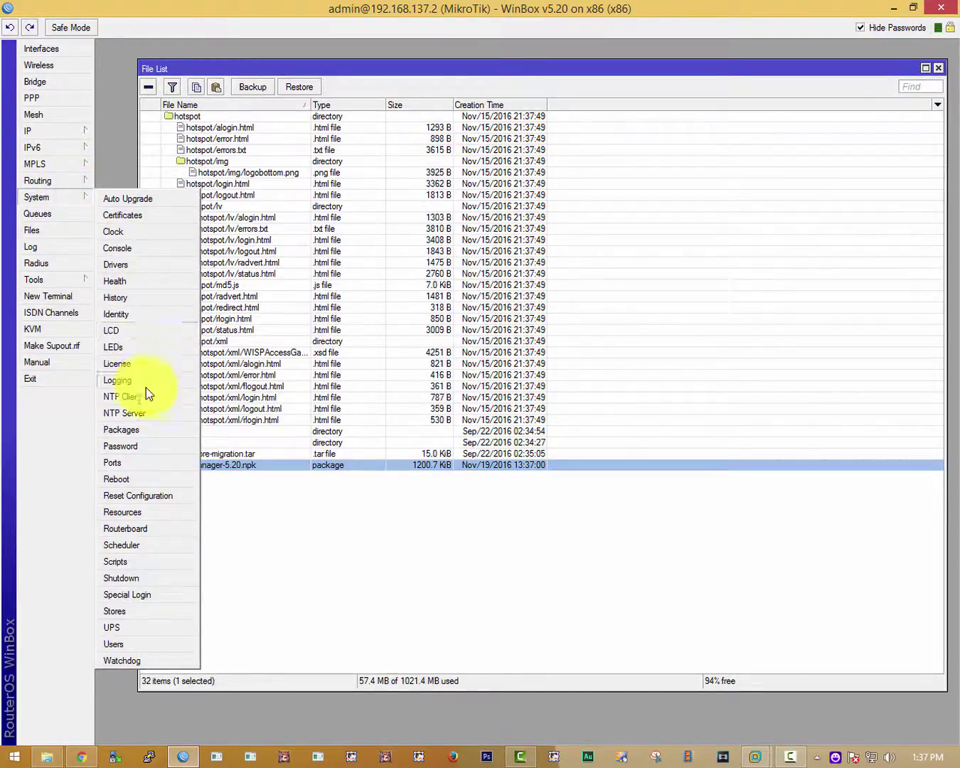
left_click(125, 479)
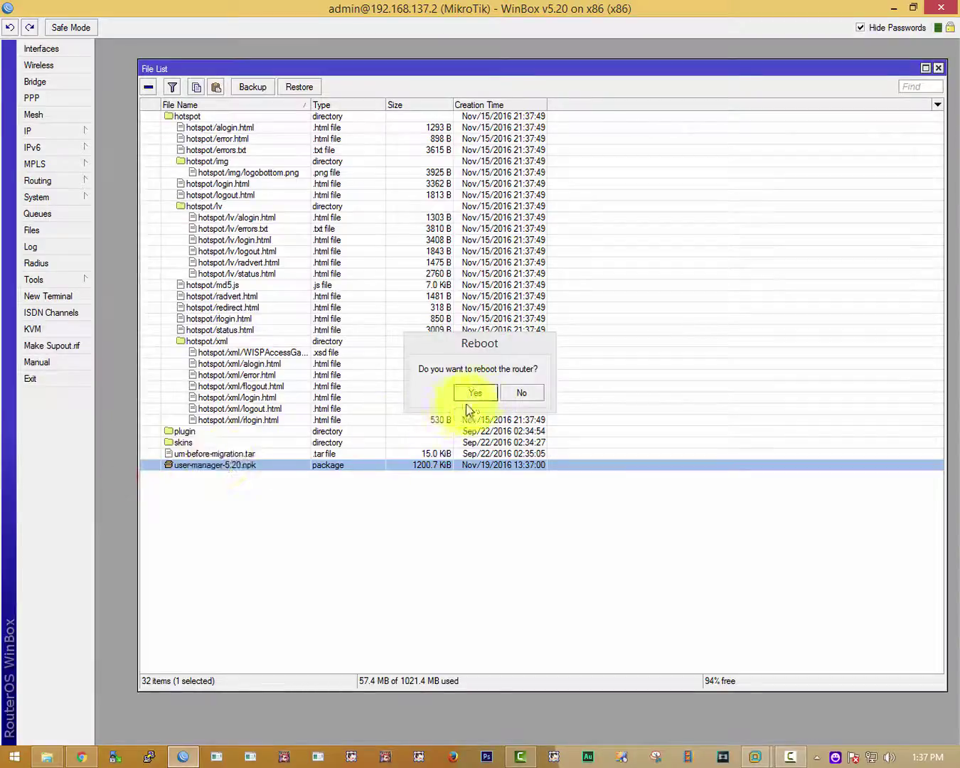
left_click(474, 391)
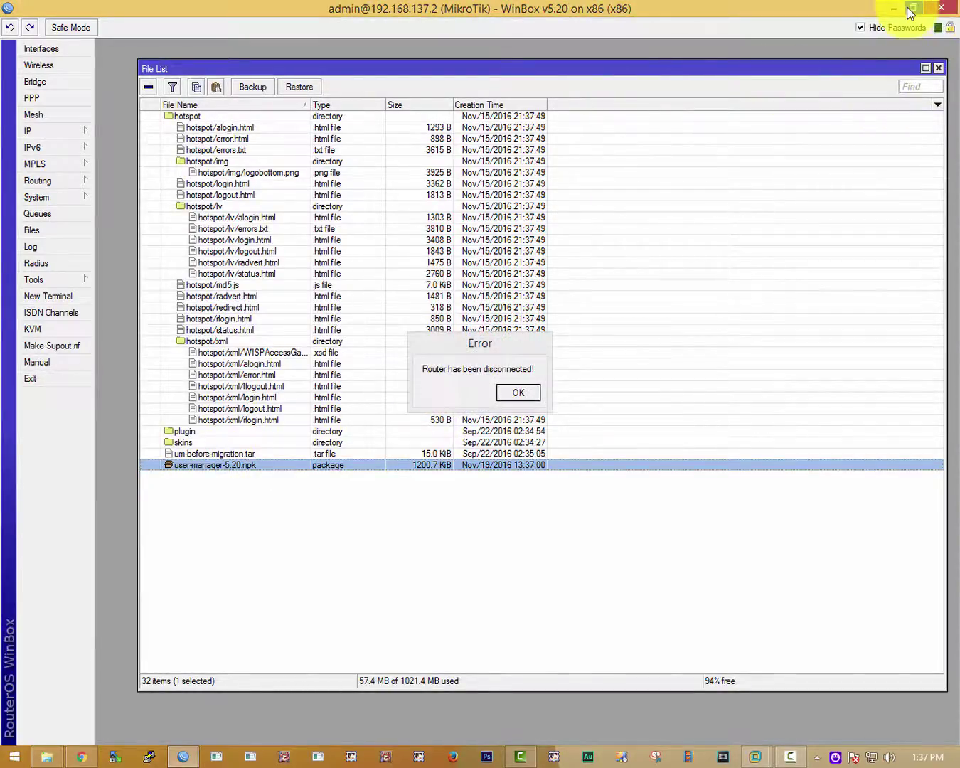
left_click(523, 392)
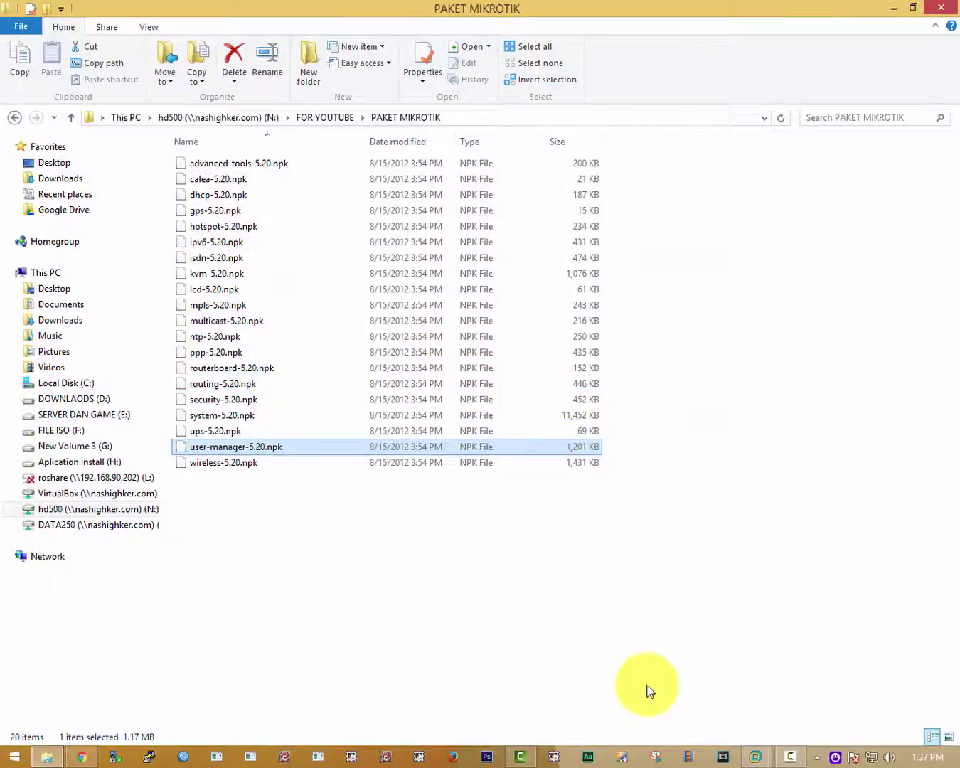
left_click(724, 490)
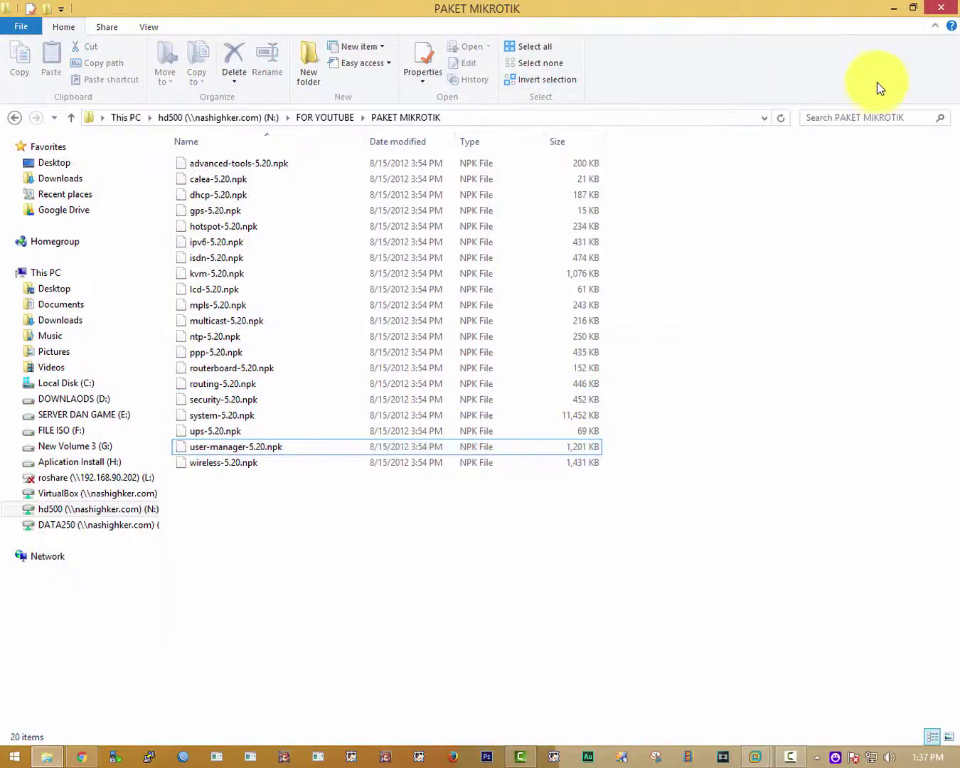
Launch the WinBox Loader, set the router address to 192.168.137.2 and try to connect.
left_click(182, 756)
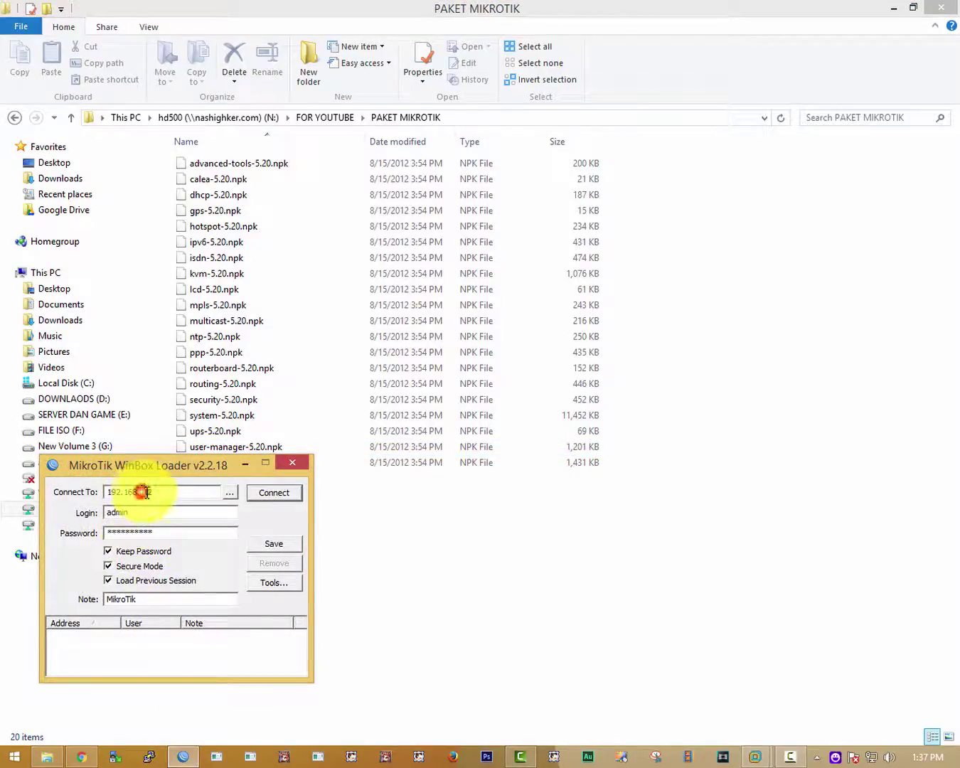
left_click(143, 492)
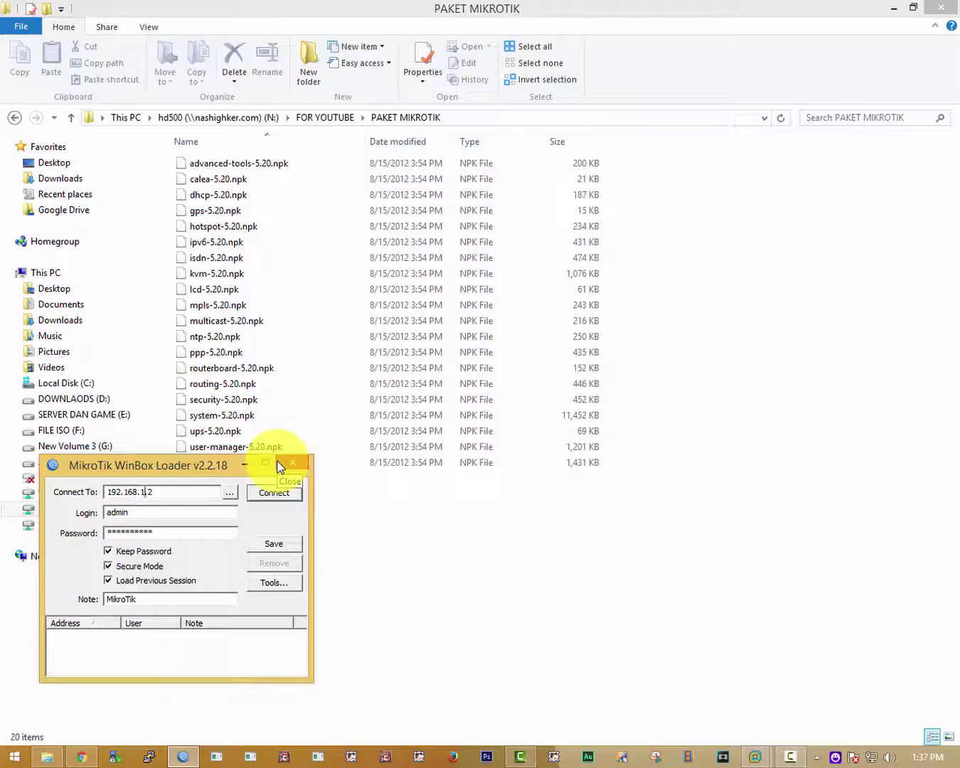
type("37")
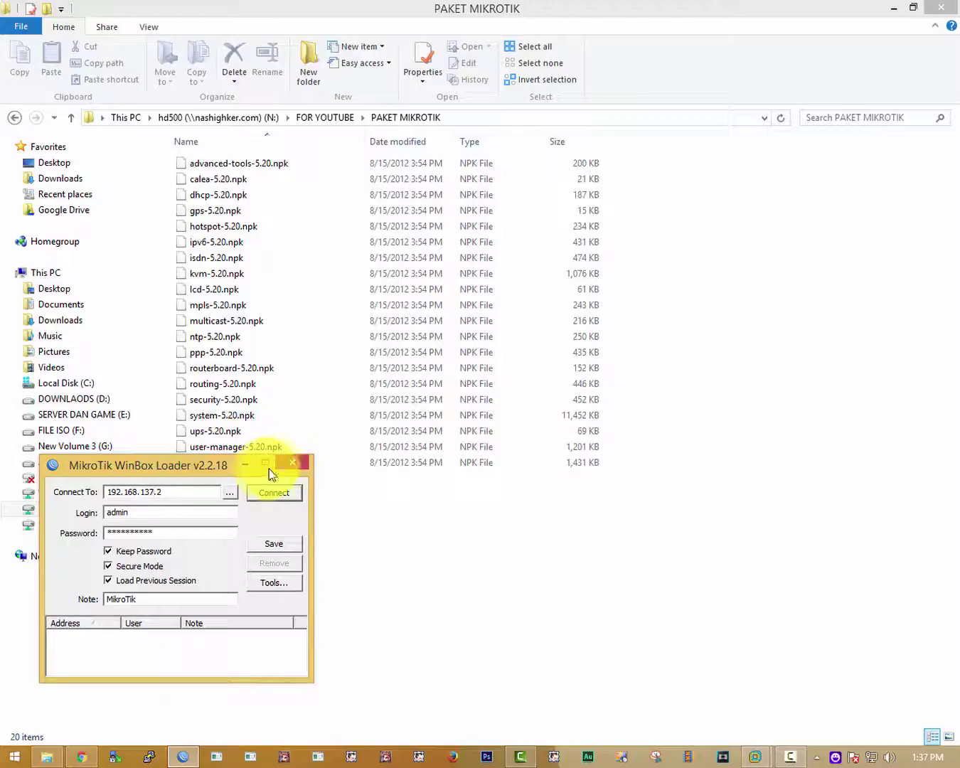
left_click(286, 498)
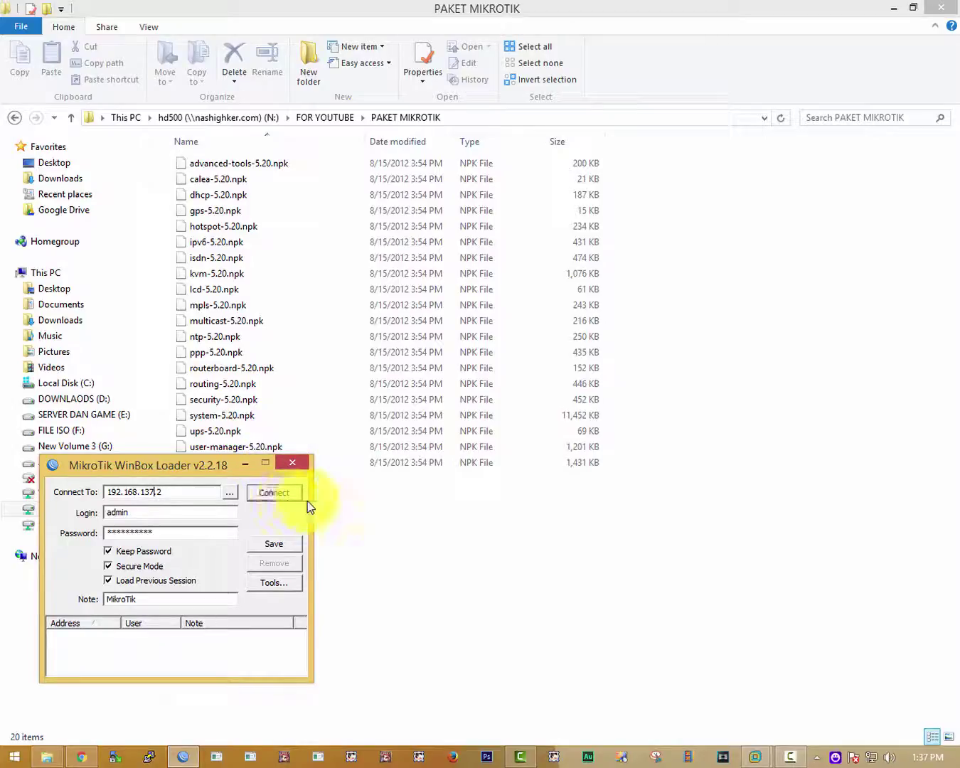
Check the Mikrotik virtual machine's console in VMware Workstation, and reconnect to the router from the WinBox Loader.
left_click(758, 760)
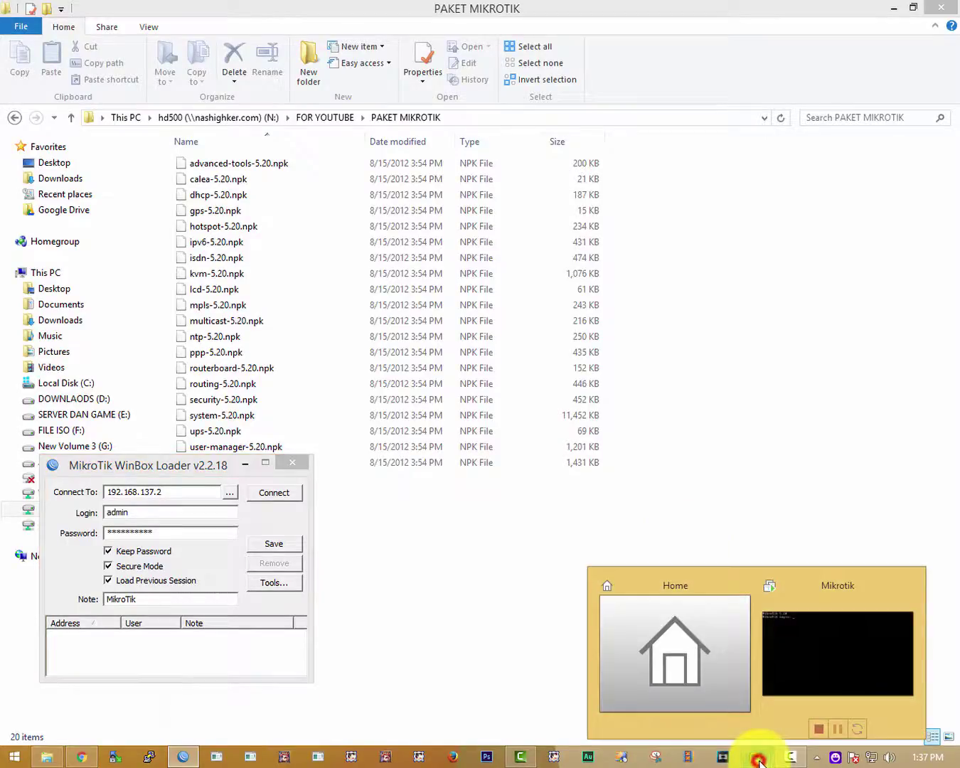
left_click(852, 579)
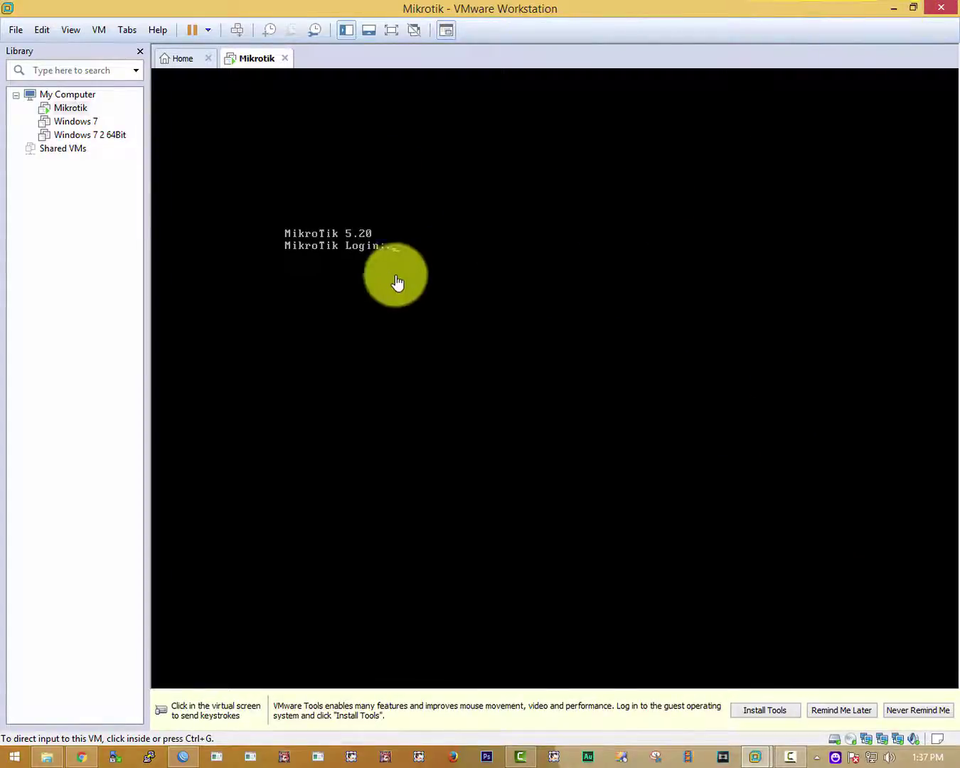
left_click(893, 10)
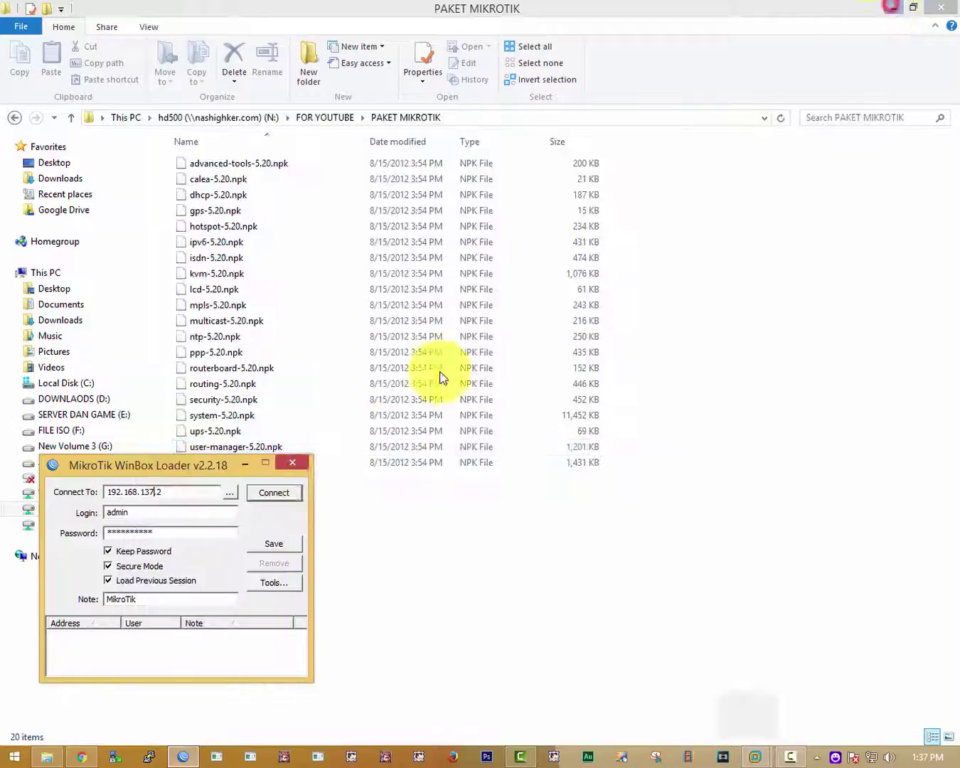
left_click_drag(212, 466, 626, 314)
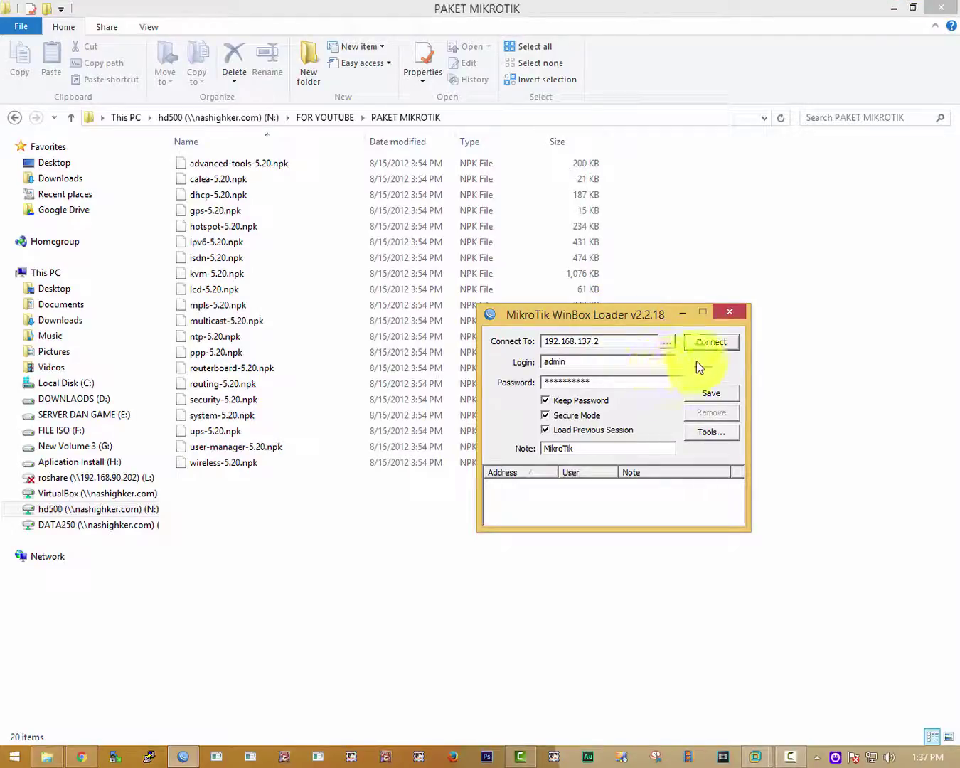
left_click(707, 347)
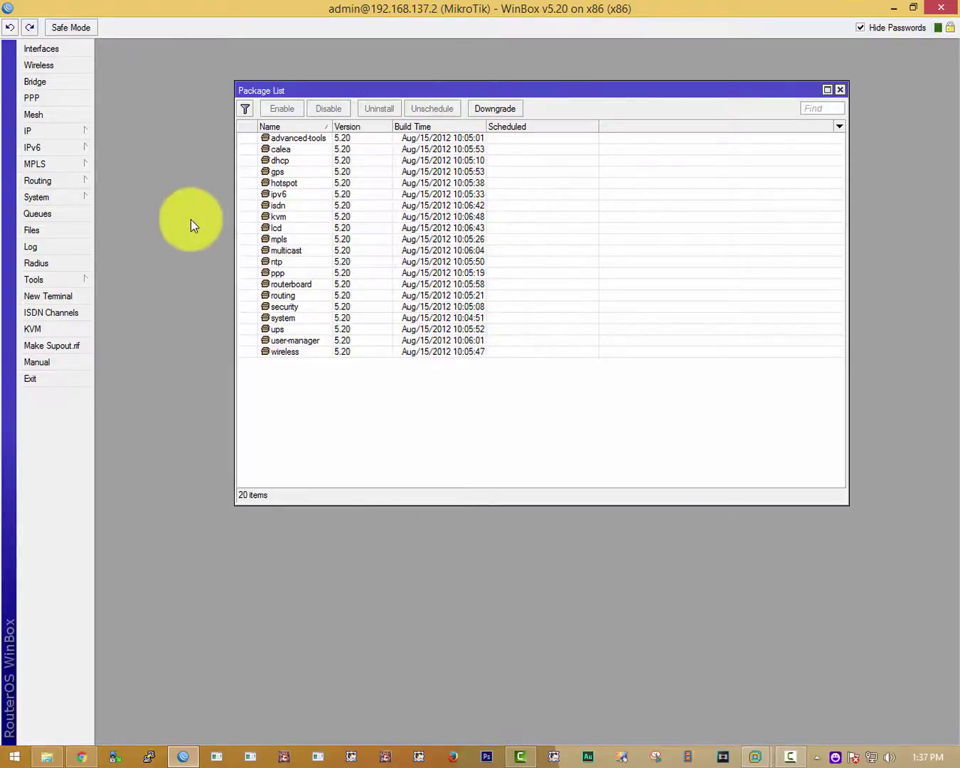
Reopen the router's Package List and check for the user-manager package.
left_click(67, 199)
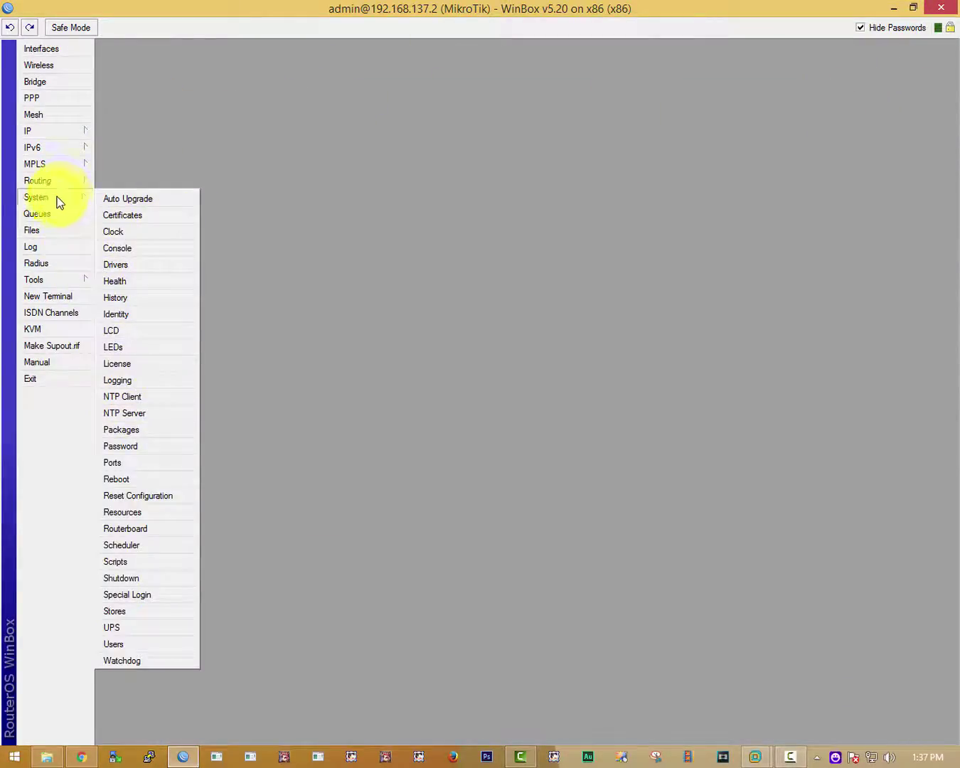
left_click(135, 429)
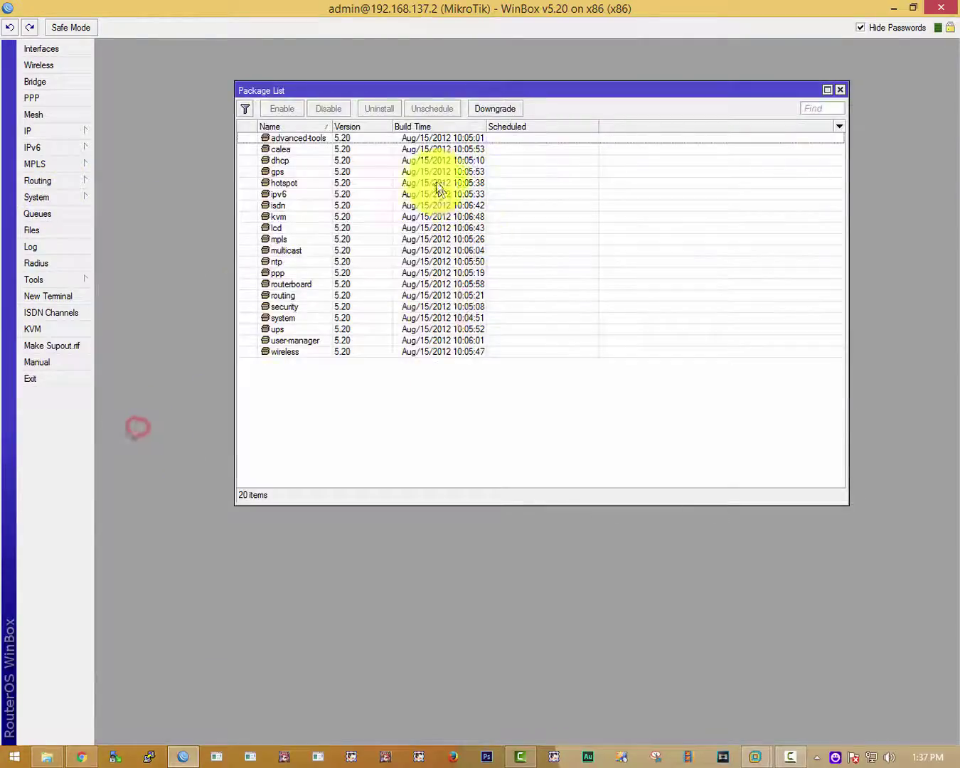
left_click(293, 340)
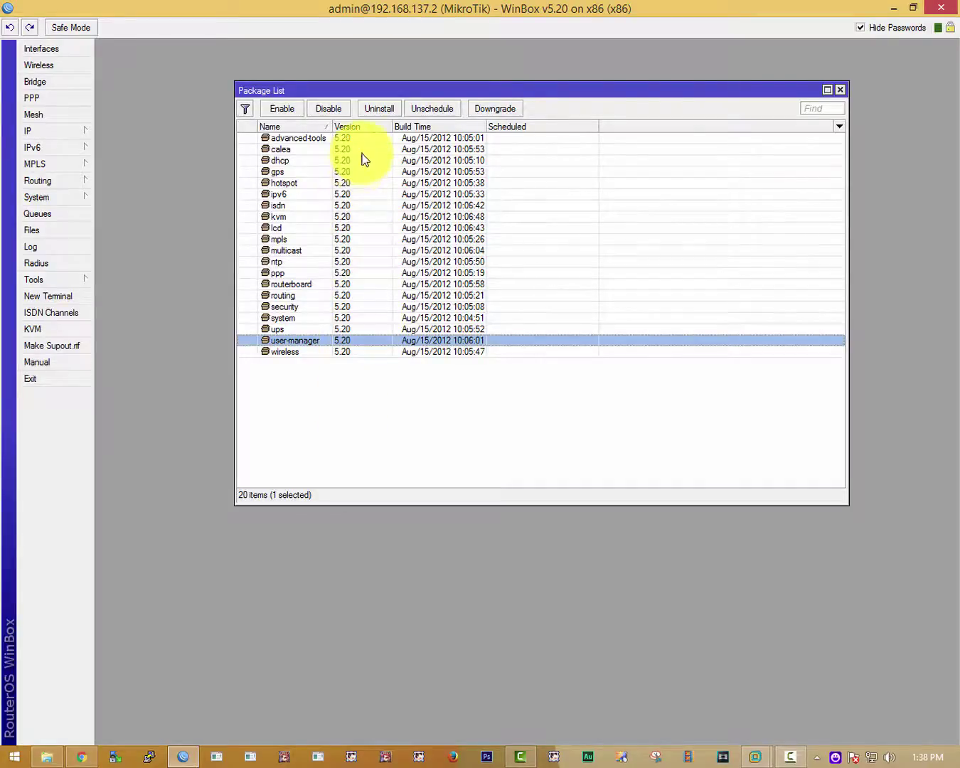
left_click(339, 352)
left_click(349, 341)
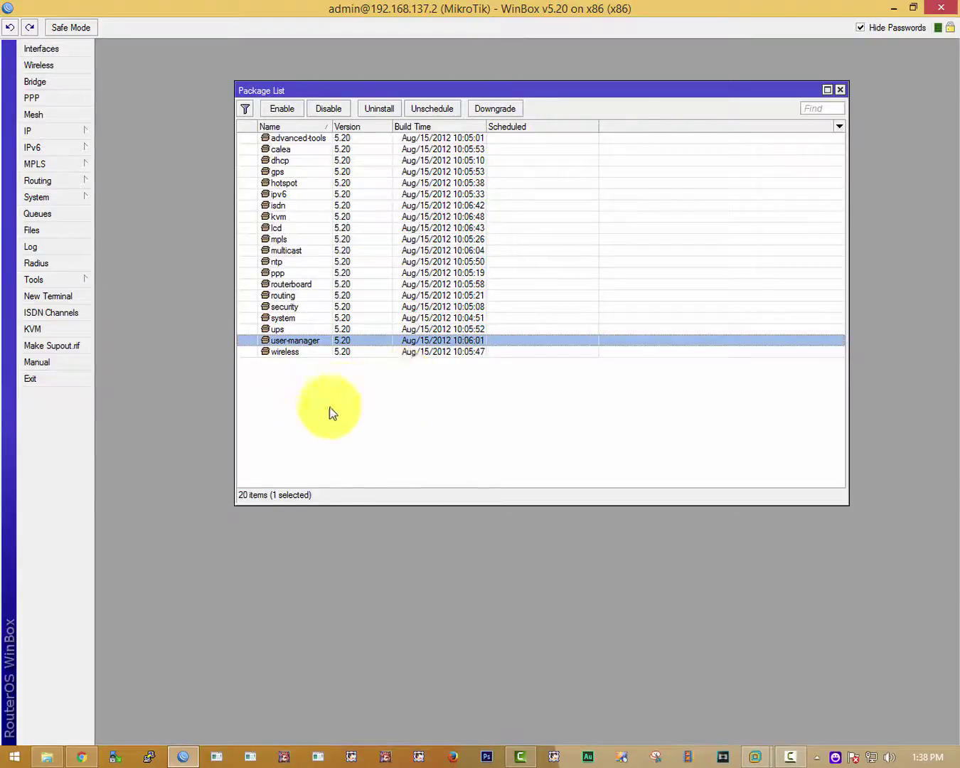
Switch to Chrome and open the router's User Manager login page at 192.168.137.2/usermanager.
left_click(82, 757)
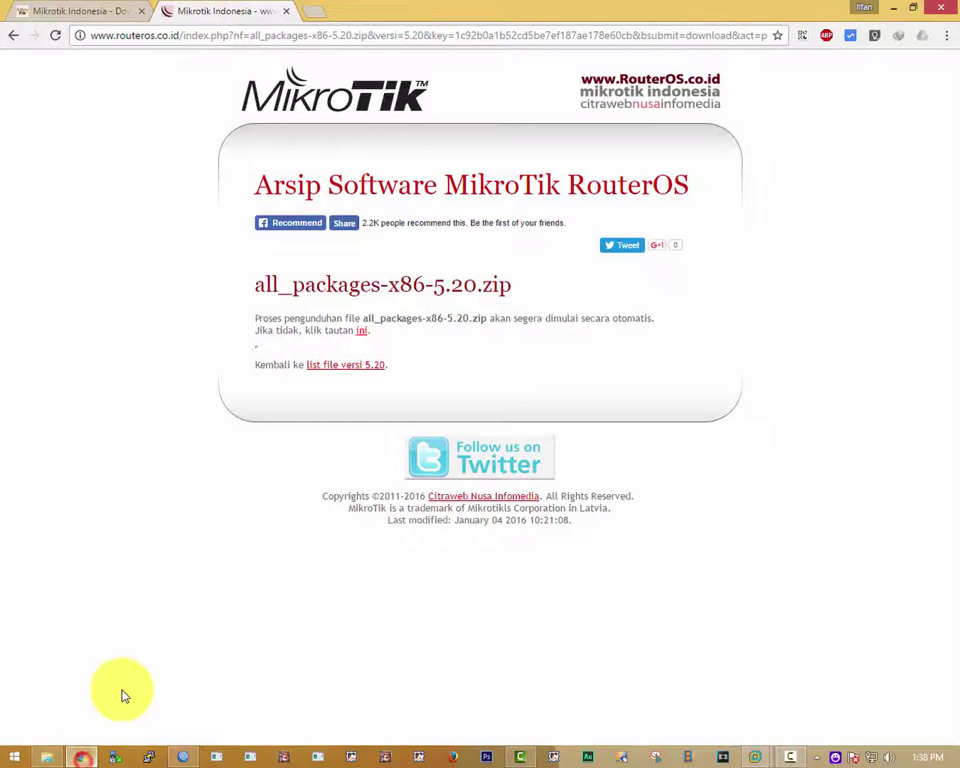
left_click(332, 35)
type("192.16")
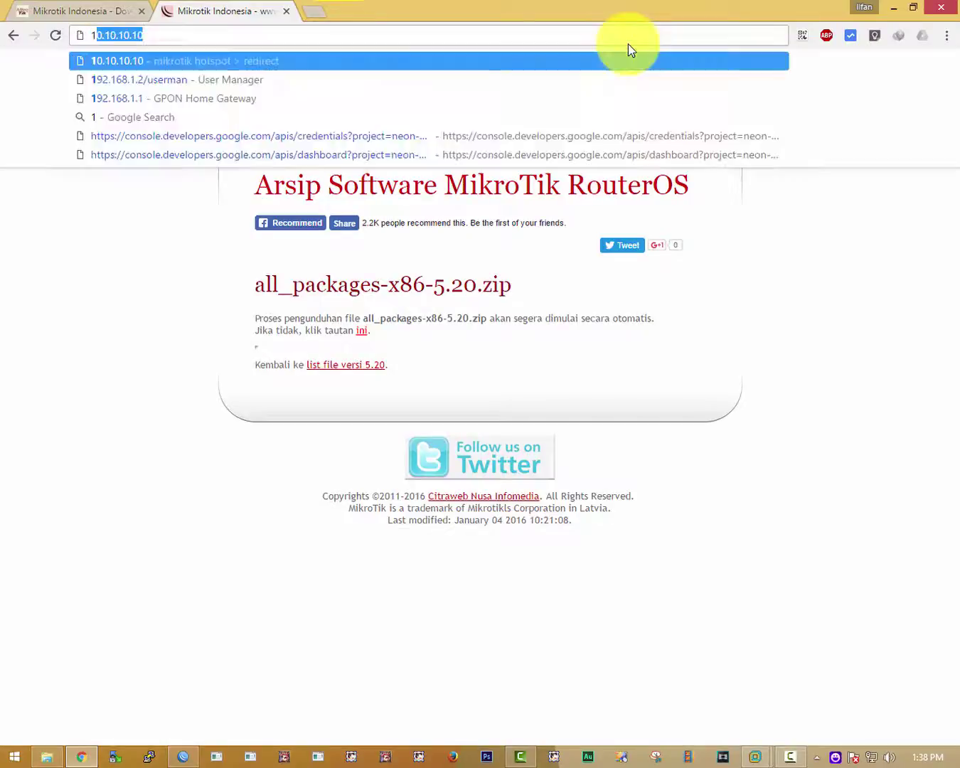
type("8.137.2")
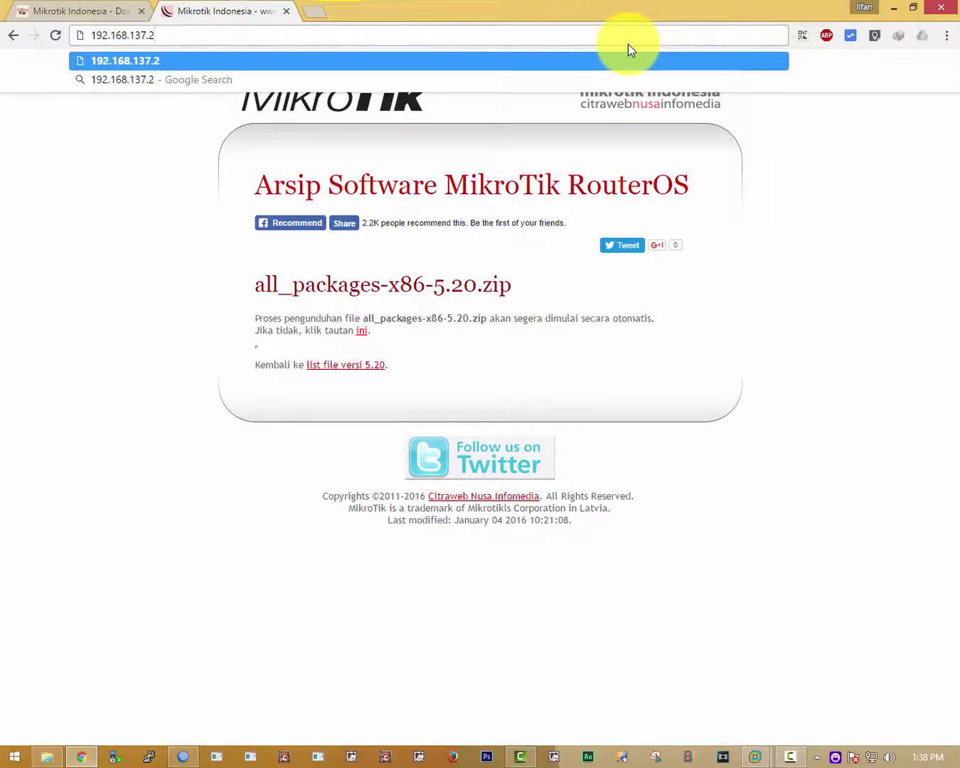
type("/US")
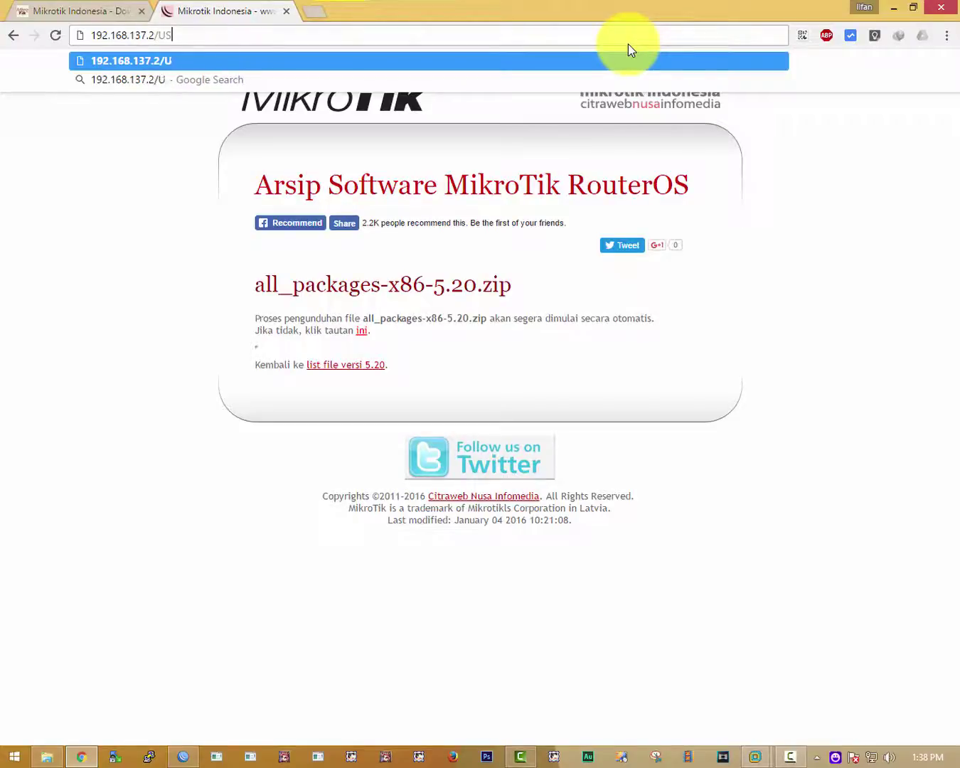
type("use")
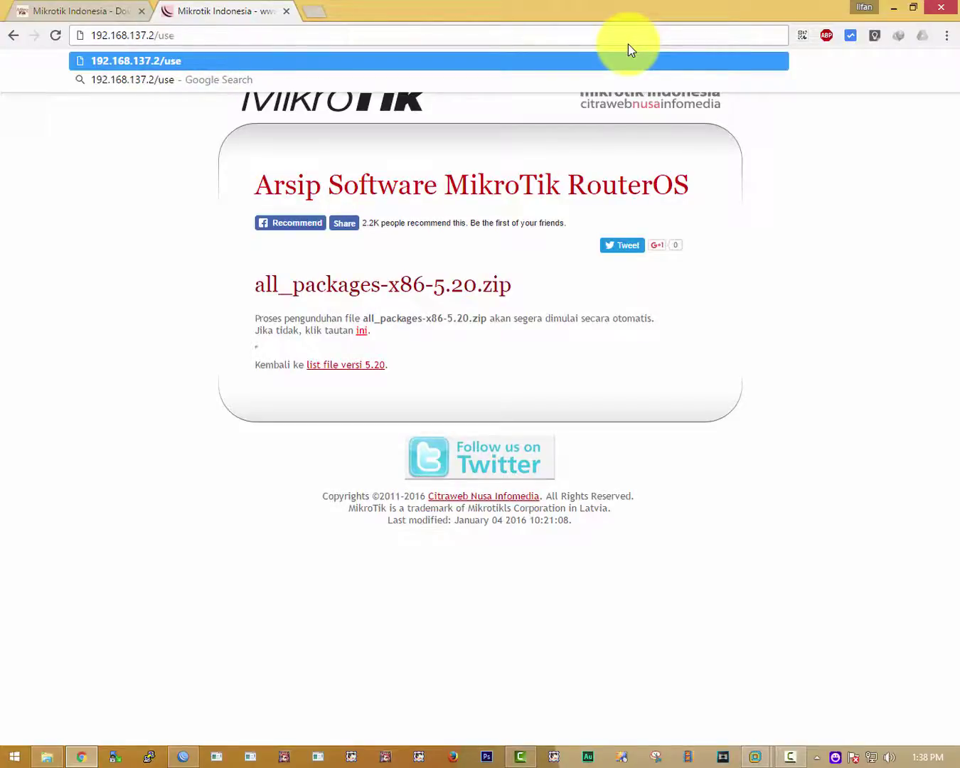
type("rmanager")
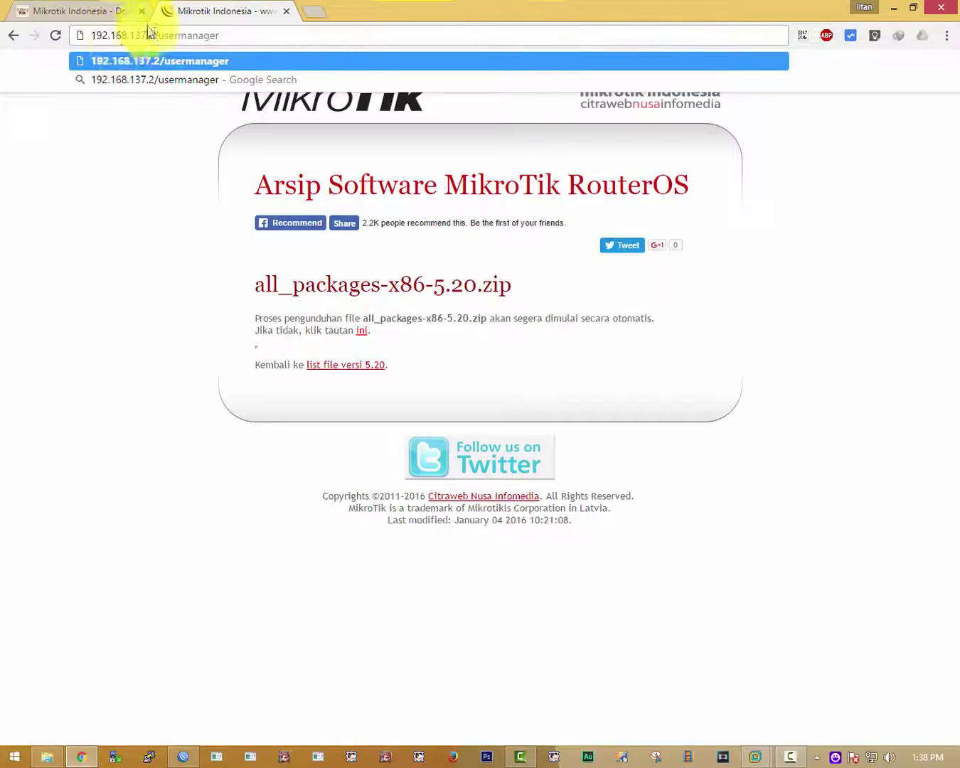
left_click_drag(151, 35, 102, 37)
left_click(208, 36)
key("Return")
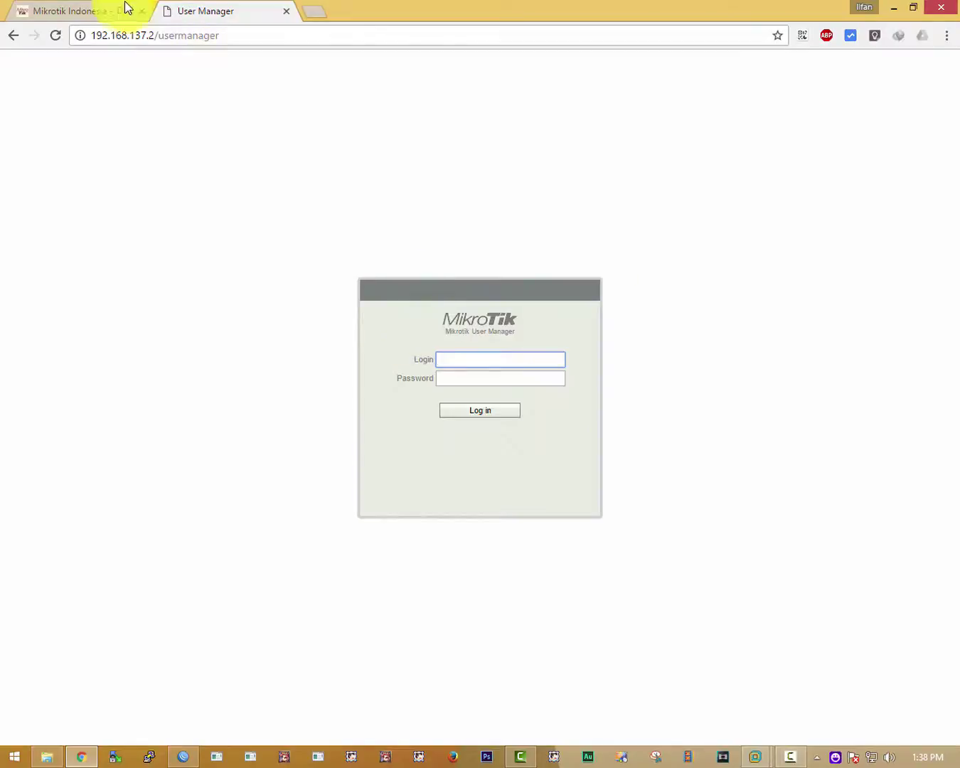
left_click_drag(154, 35, 400, 158)
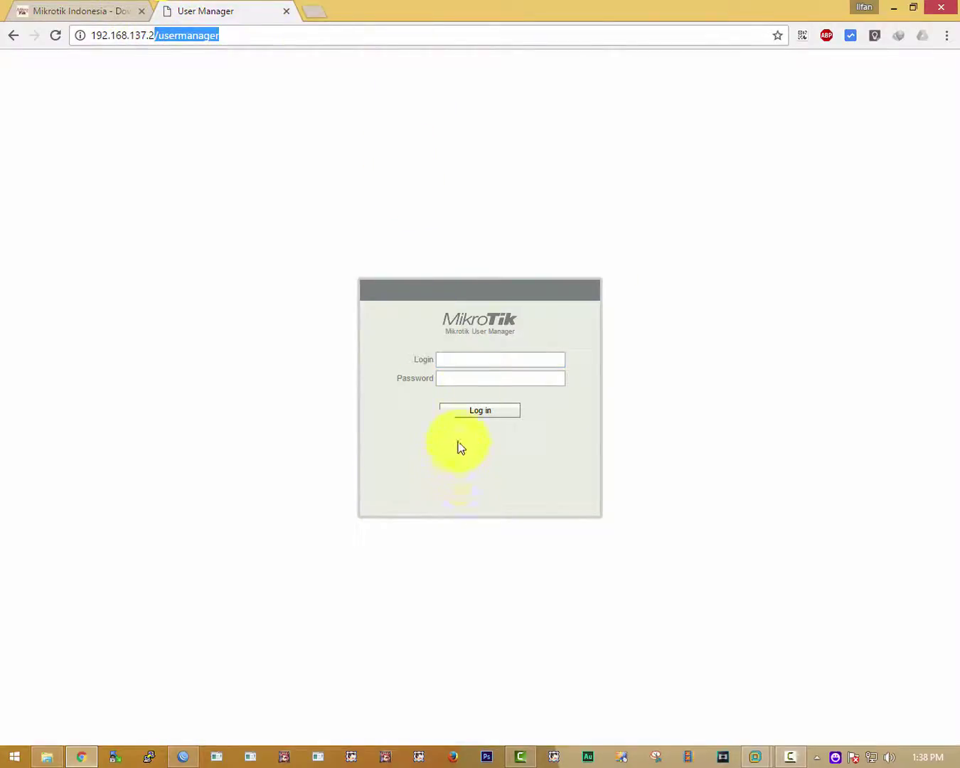
left_click(472, 359)
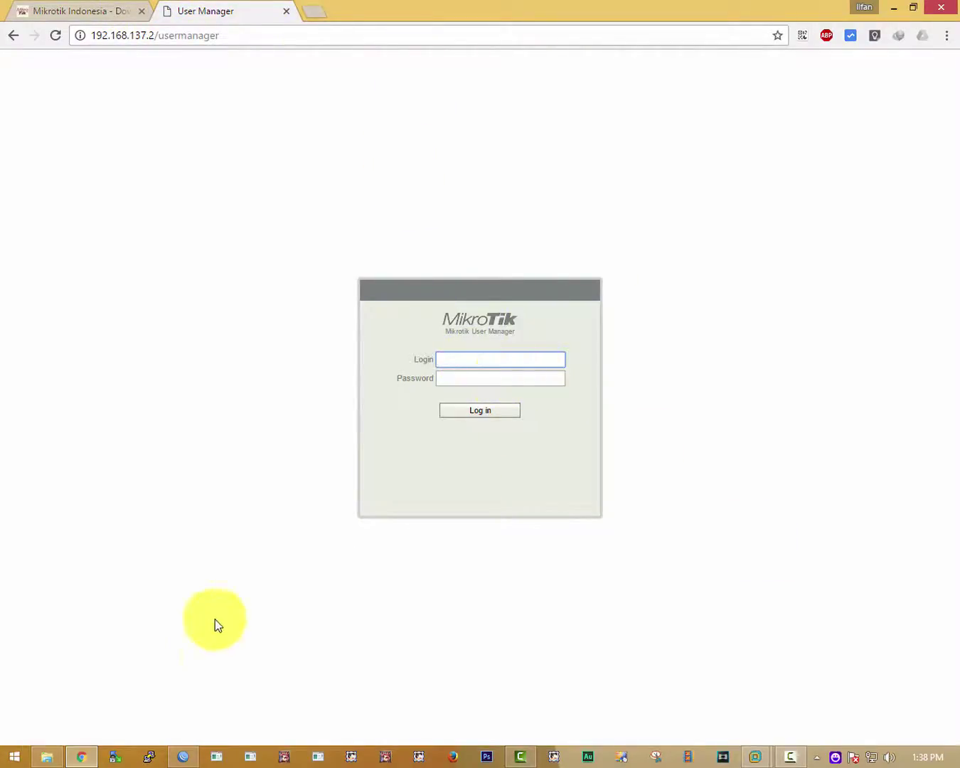
Review the installed packages in WinBox's Package List, especially user-manager, against the package files in the PAKET MIKROTIK folder.
left_click(183, 755)
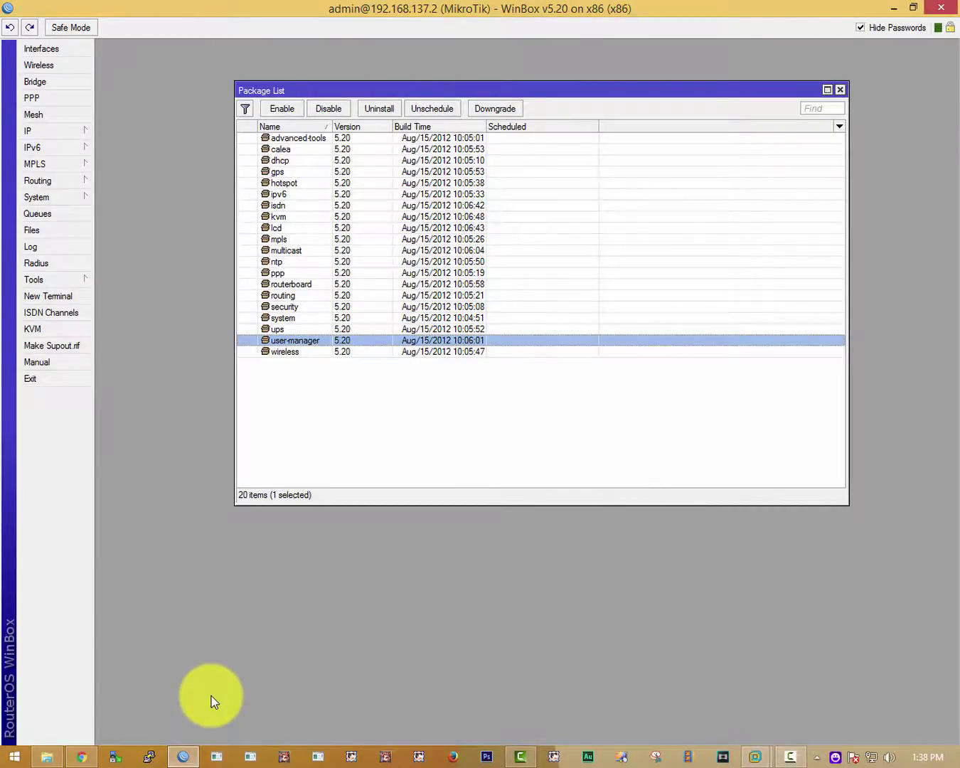
left_click(320, 296)
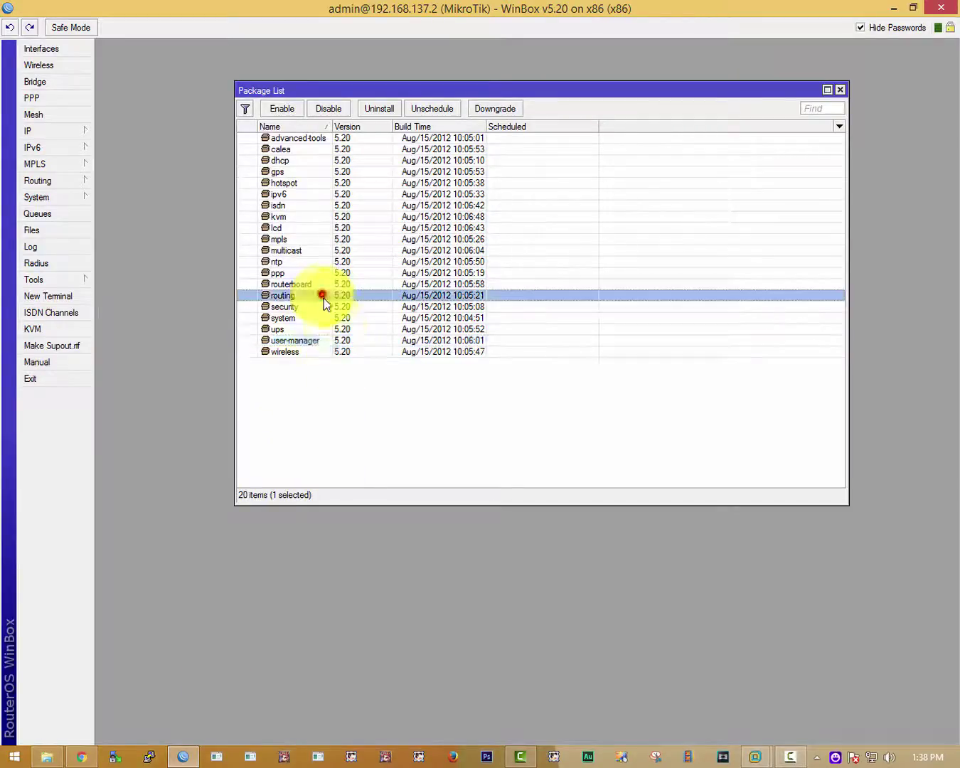
left_click(289, 342)
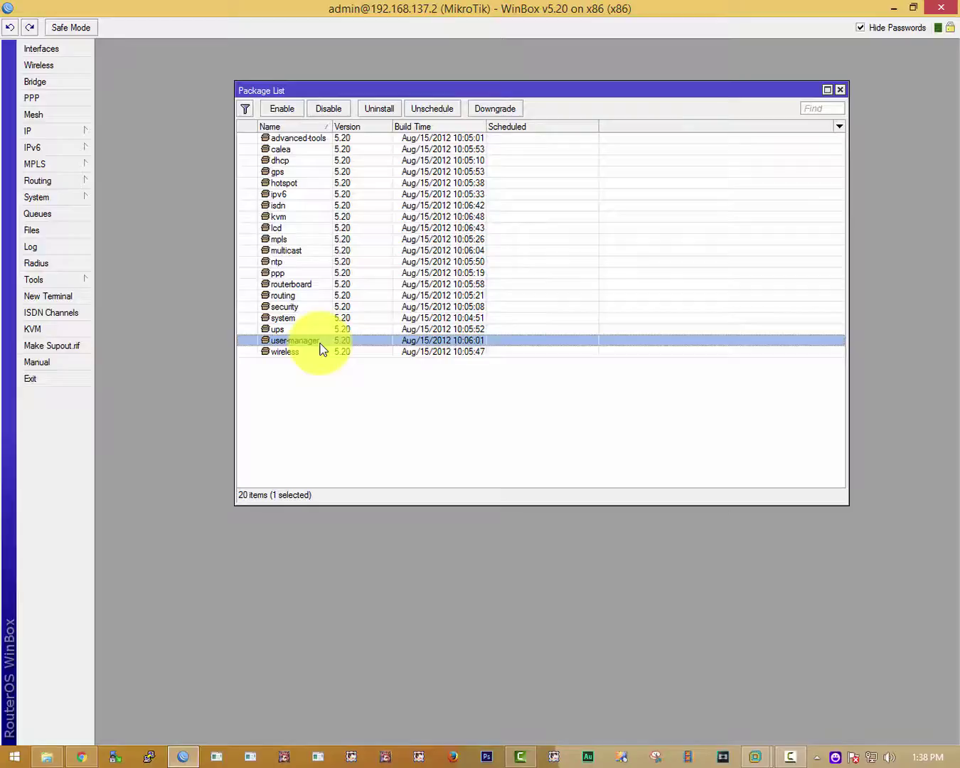
left_click(47, 756)
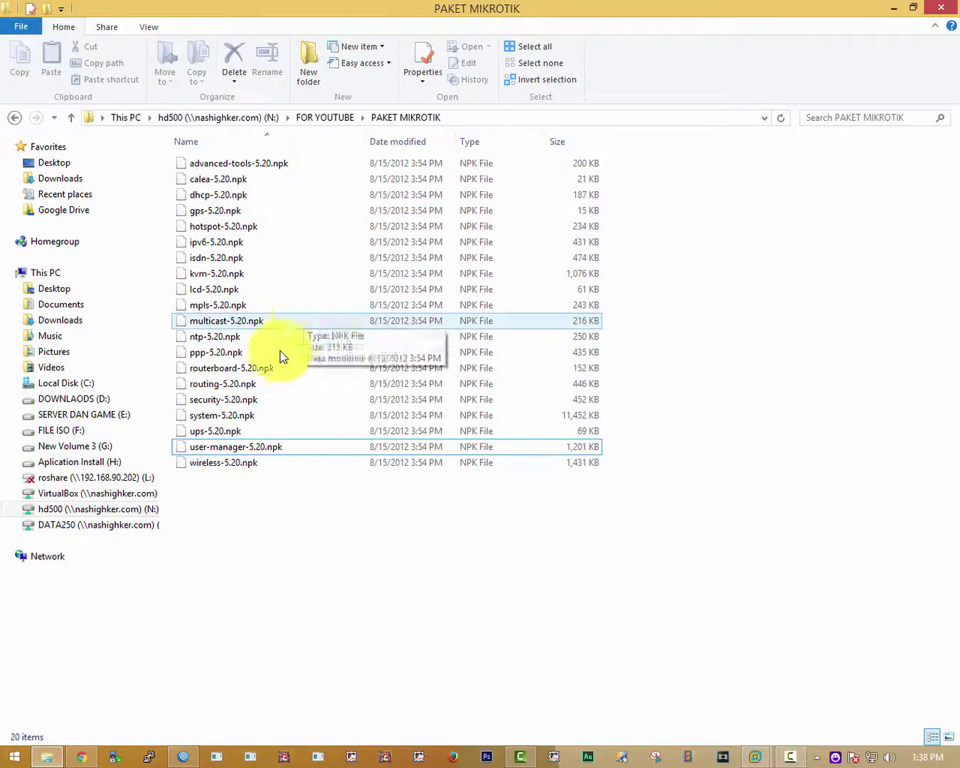
left_click(183, 757)
left_click(373, 239)
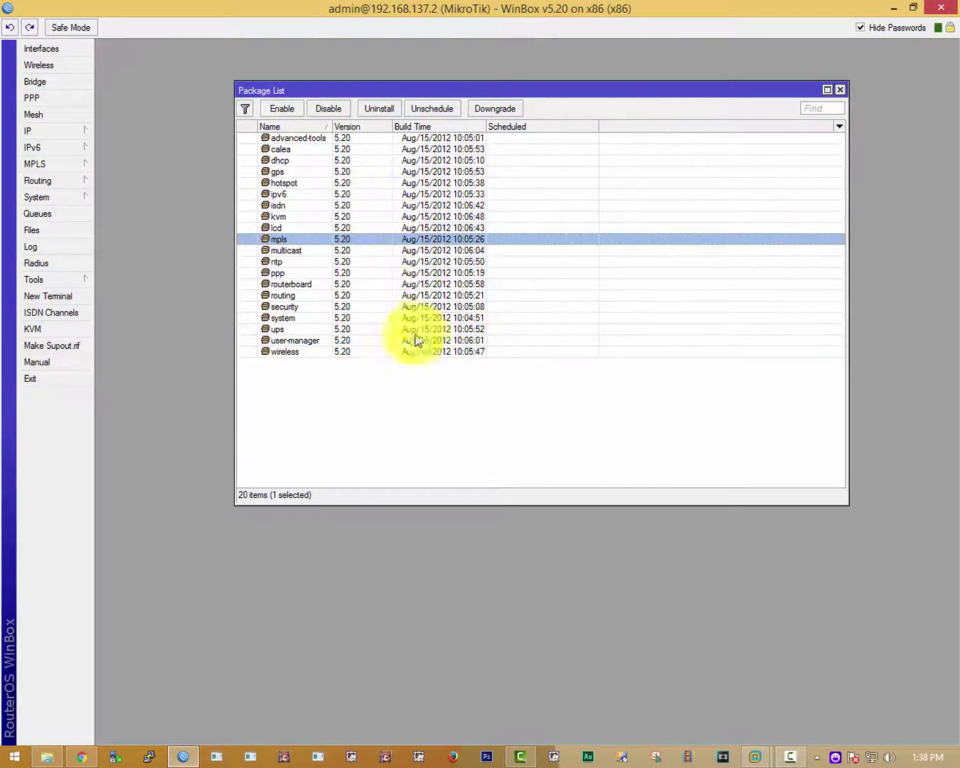
left_click(390, 398)
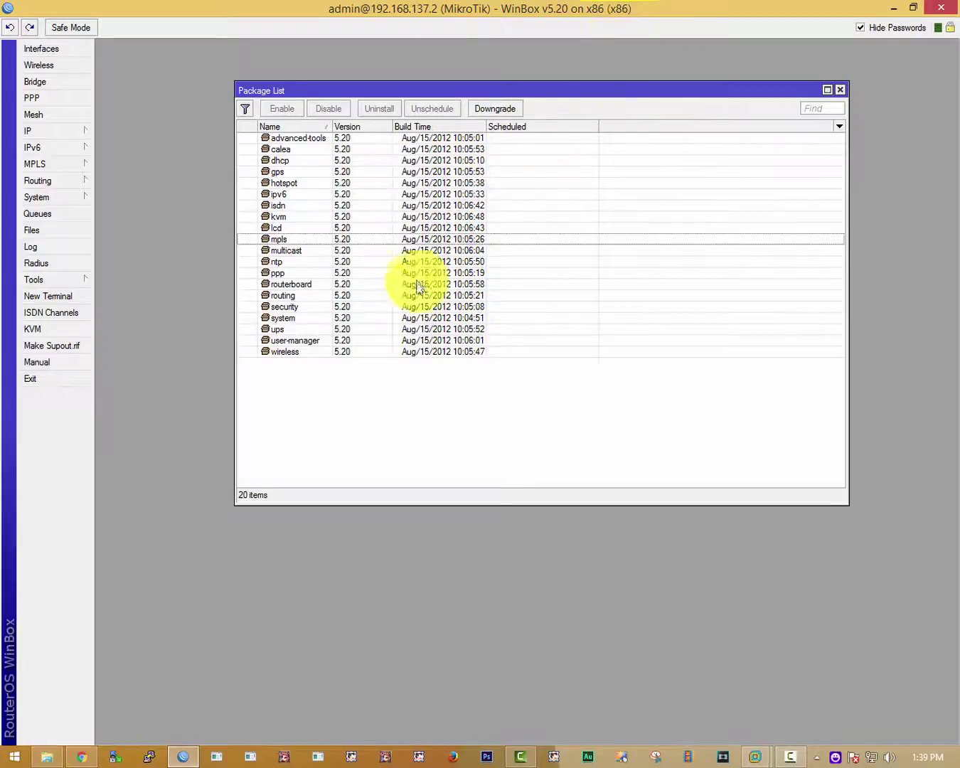
left_click(423, 380)
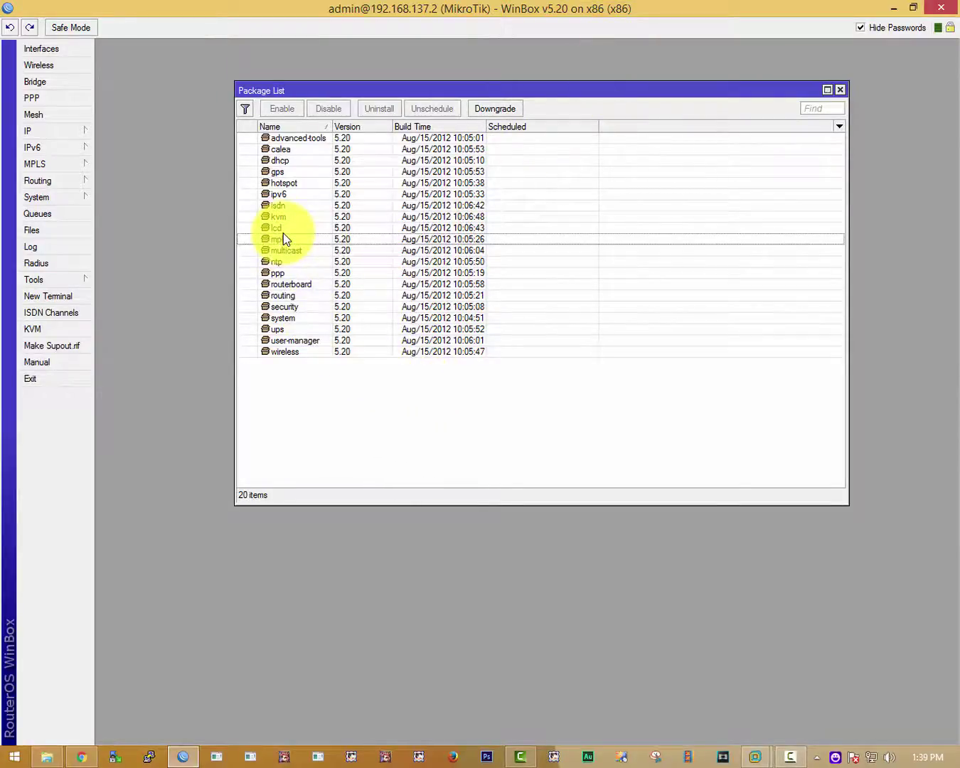
left_click(283, 173)
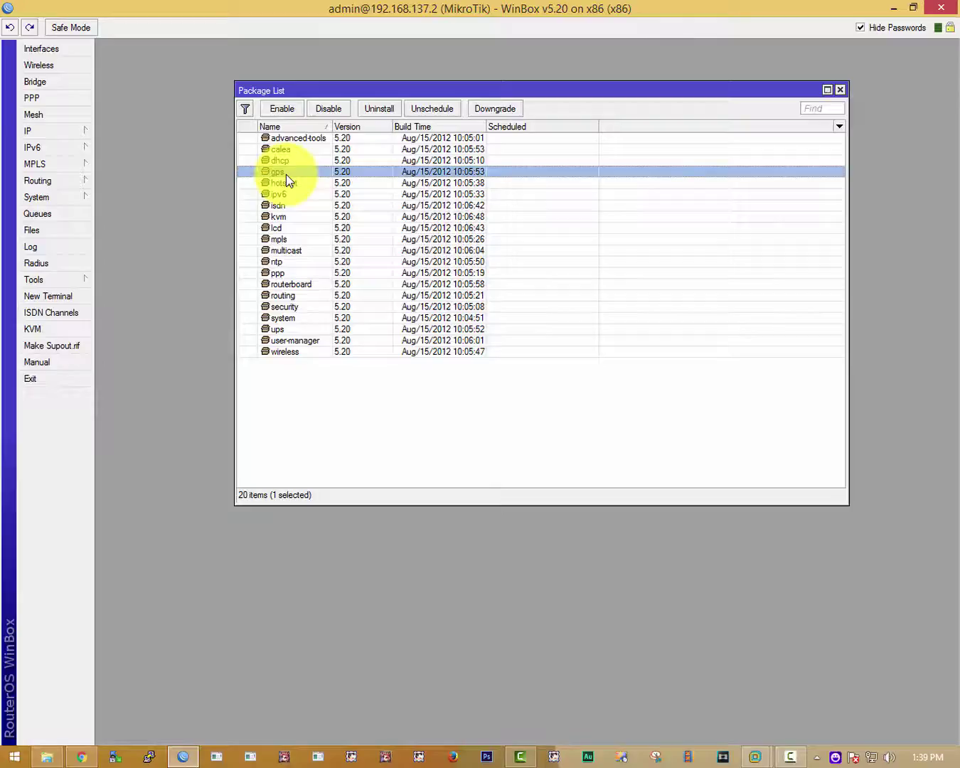
left_click(319, 340)
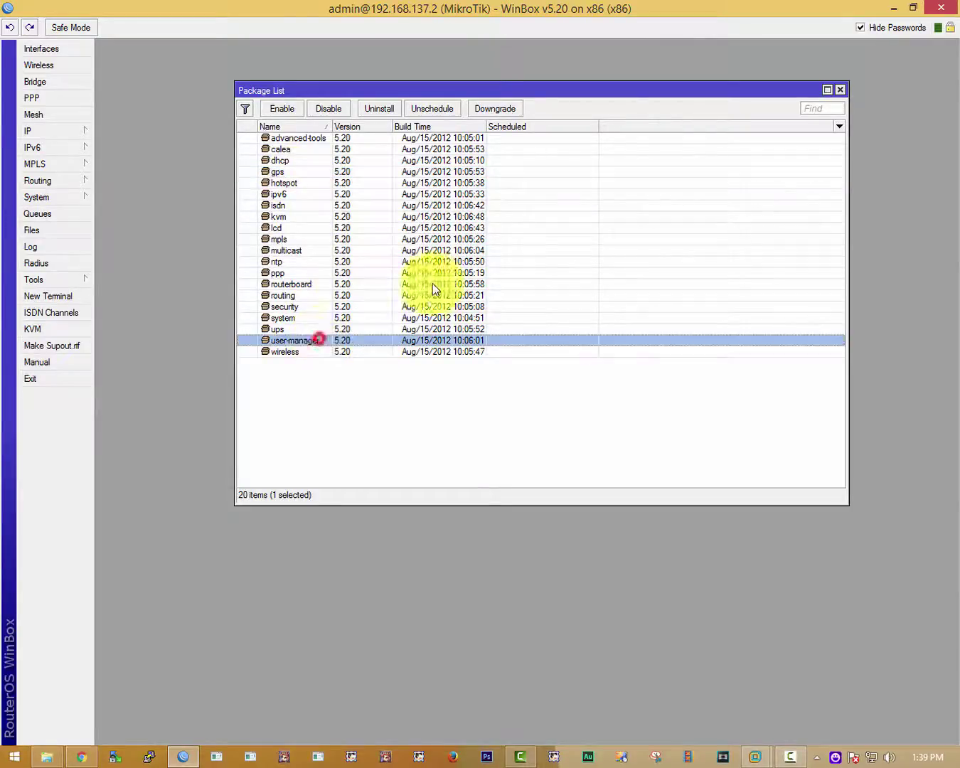
left_click(323, 388)
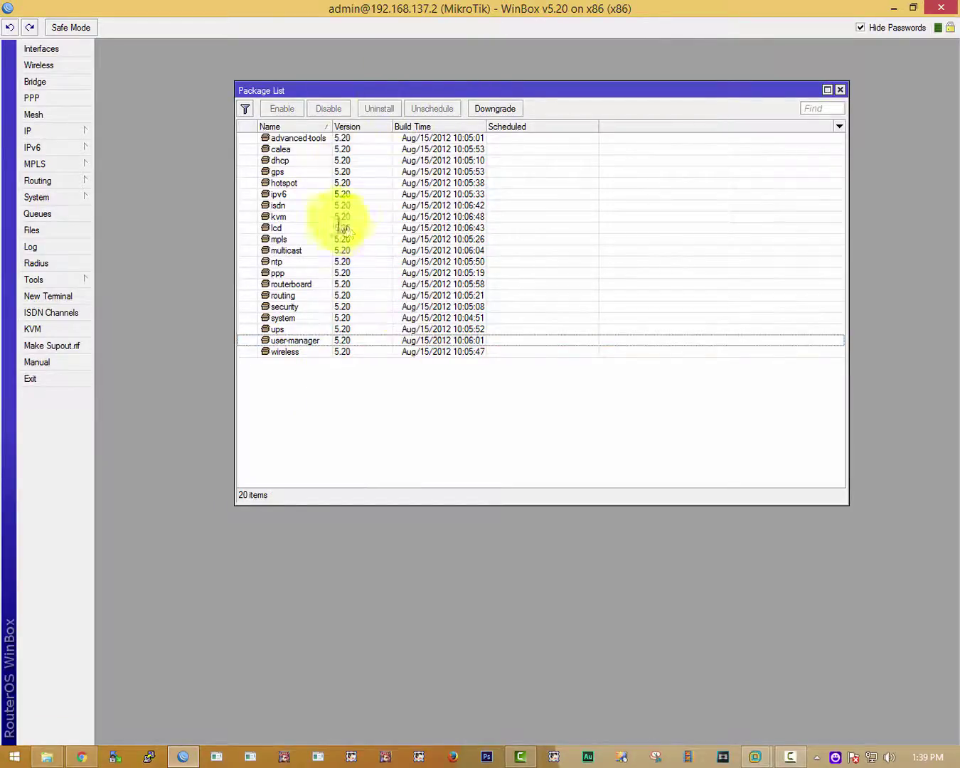
left_click(300, 338)
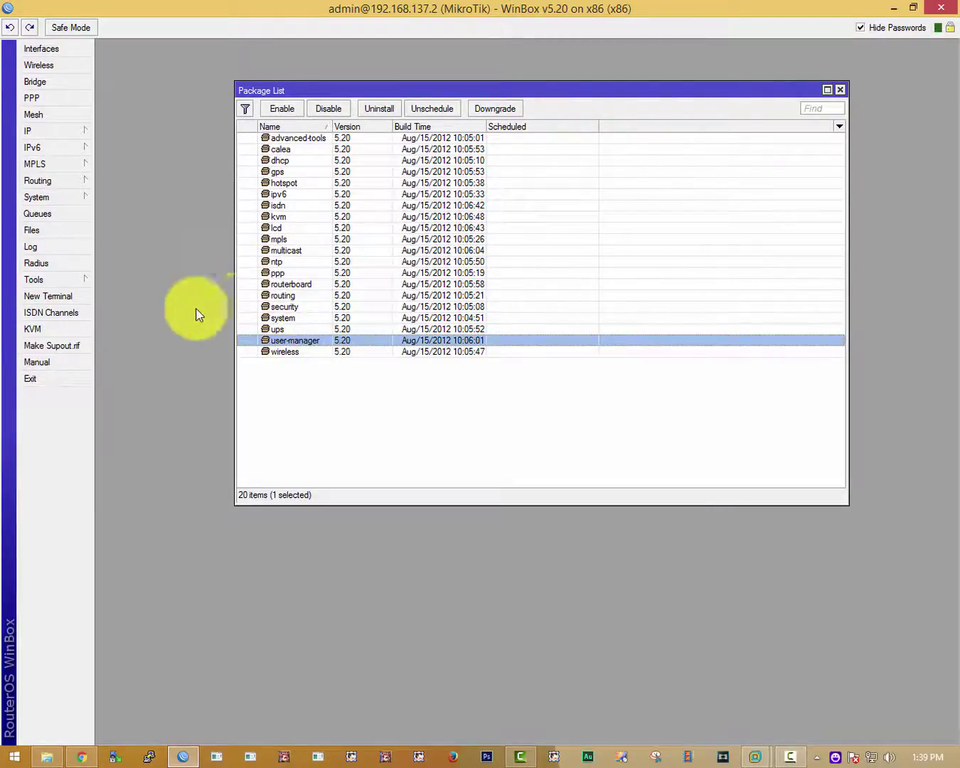
left_click(315, 440)
left_click(81, 756)
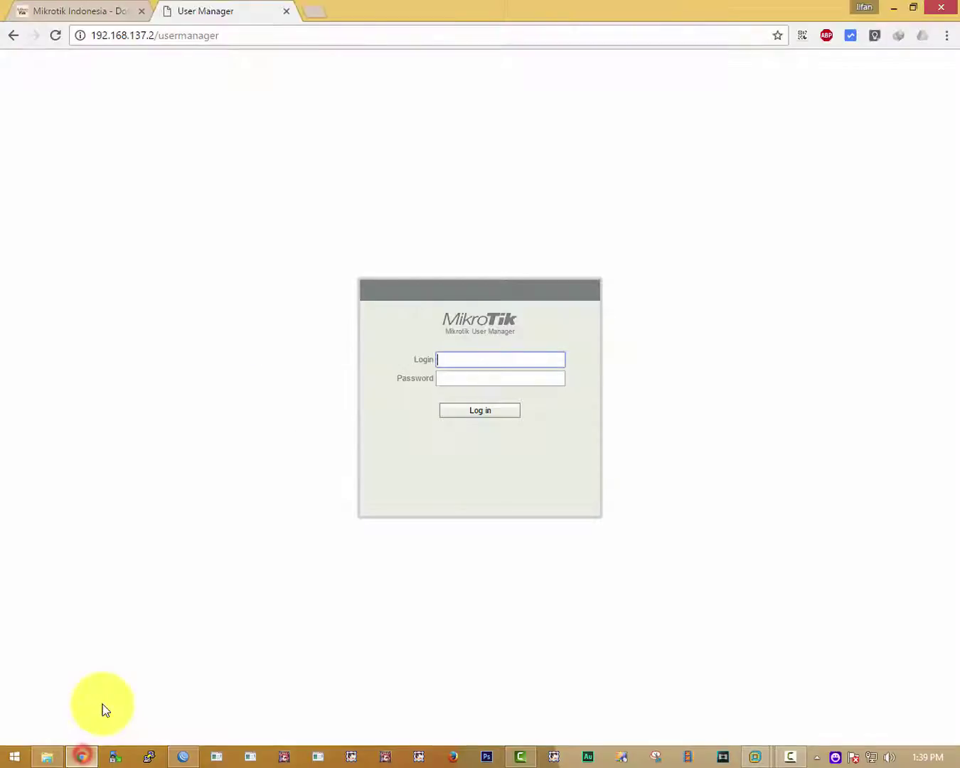
left_click(122, 10)
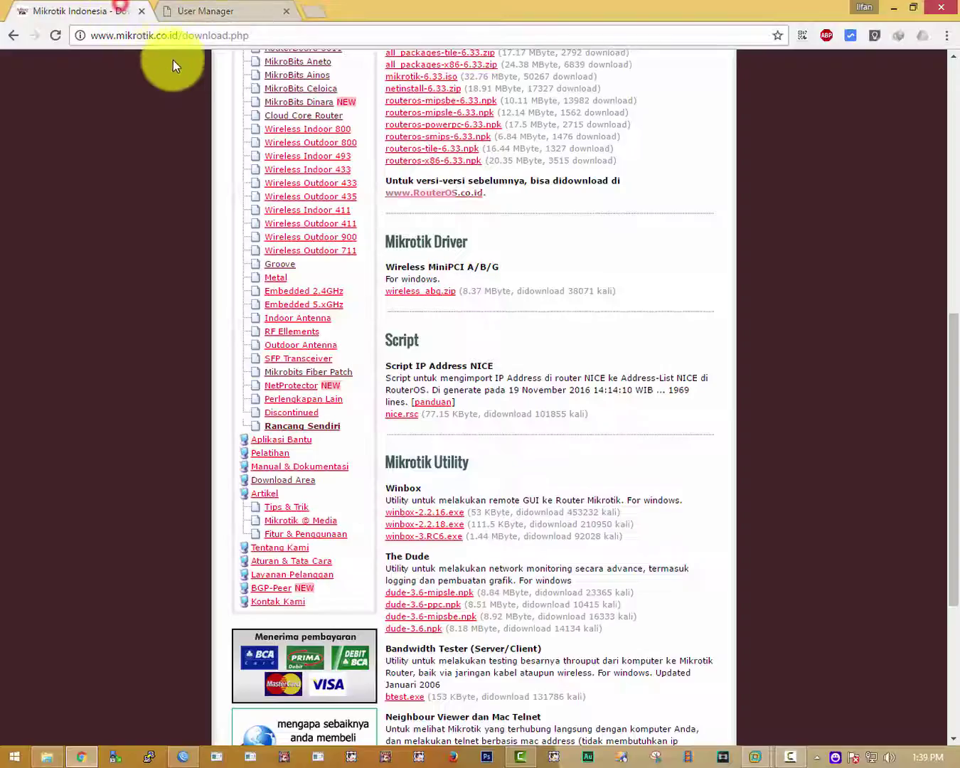
left_click(235, 10)
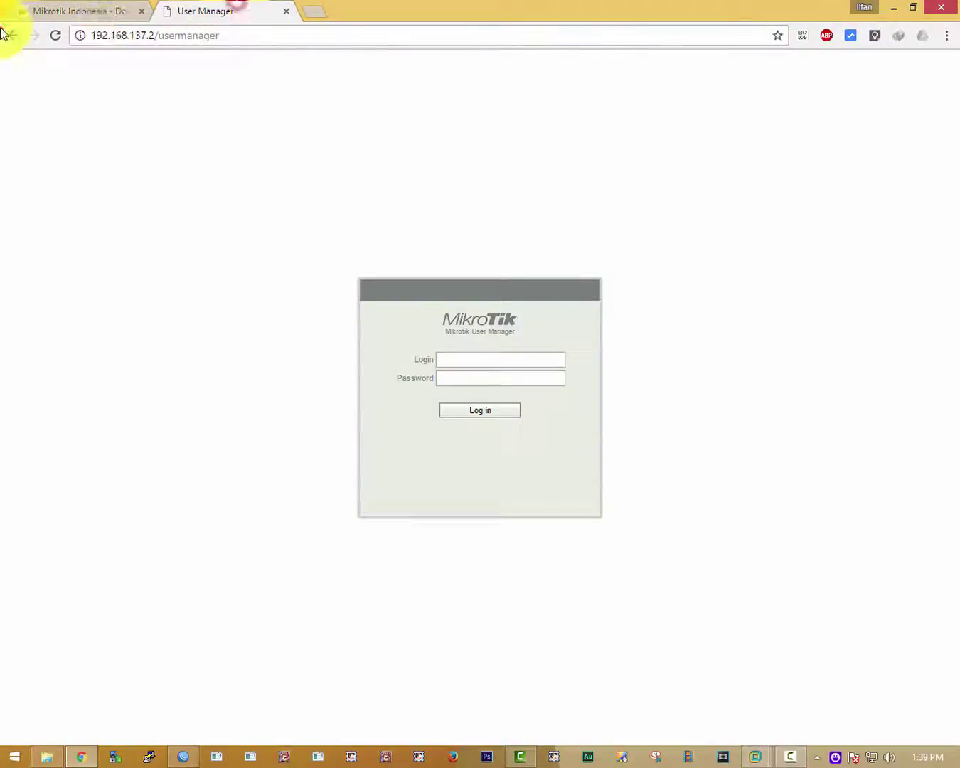
left_click(11, 35)
left_click(10, 33)
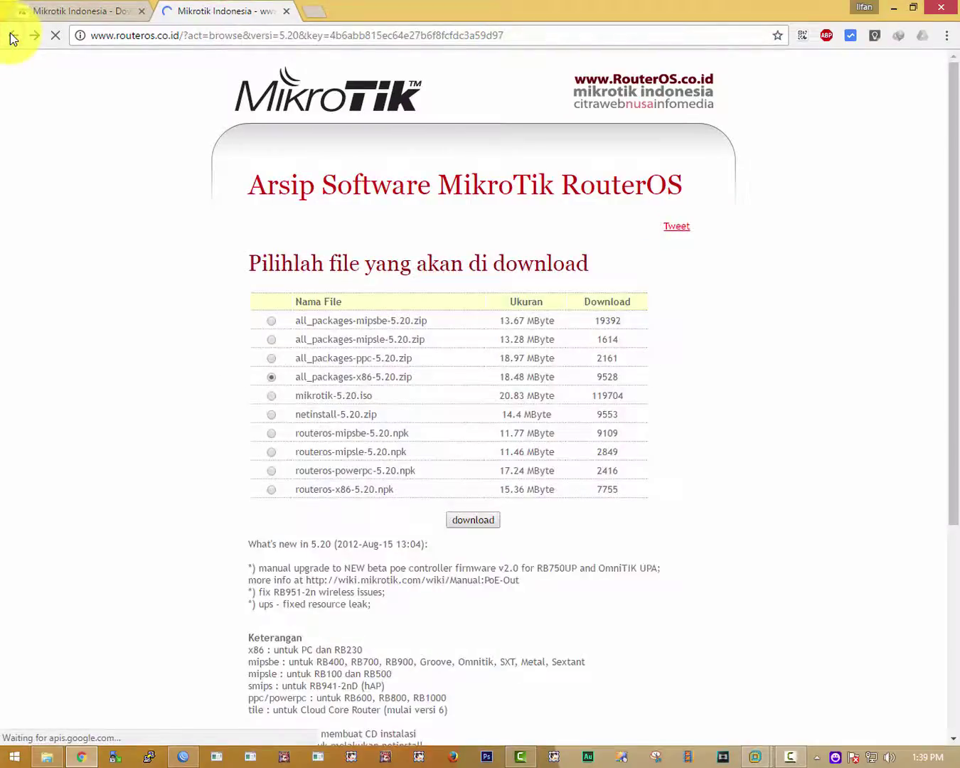
left_click(10, 35)
Examine the RouterOS releases offered under Versi 6 and Versi 5 in the archive, including version 5.20.
scroll(246, 203, "down", 2)
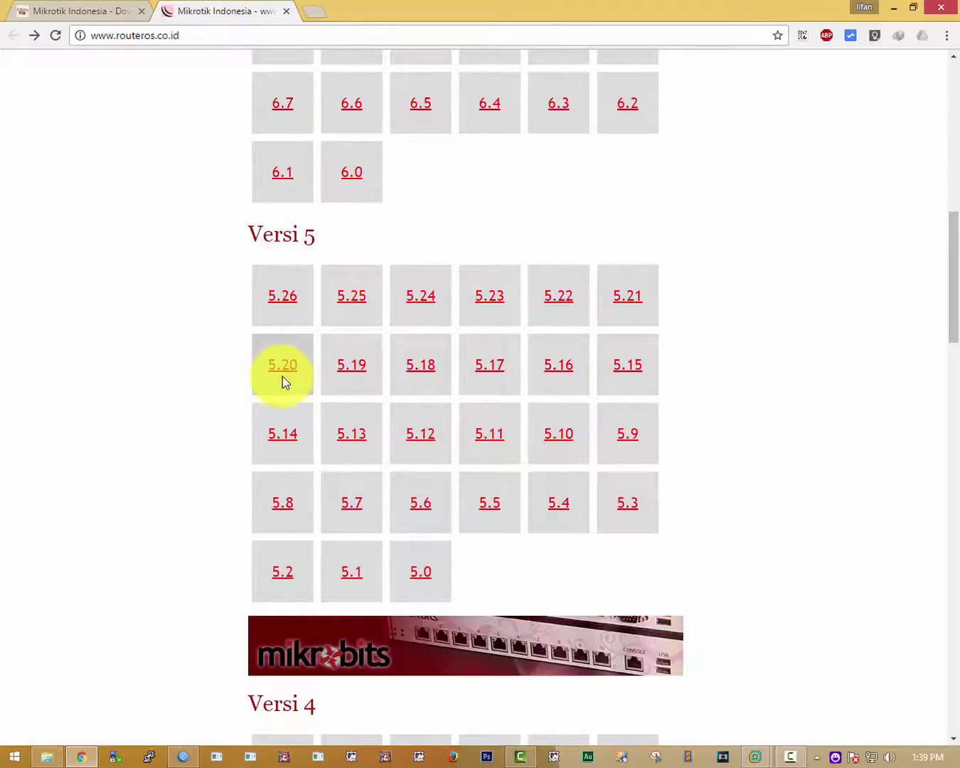
scroll(373, 325, "up", 1)
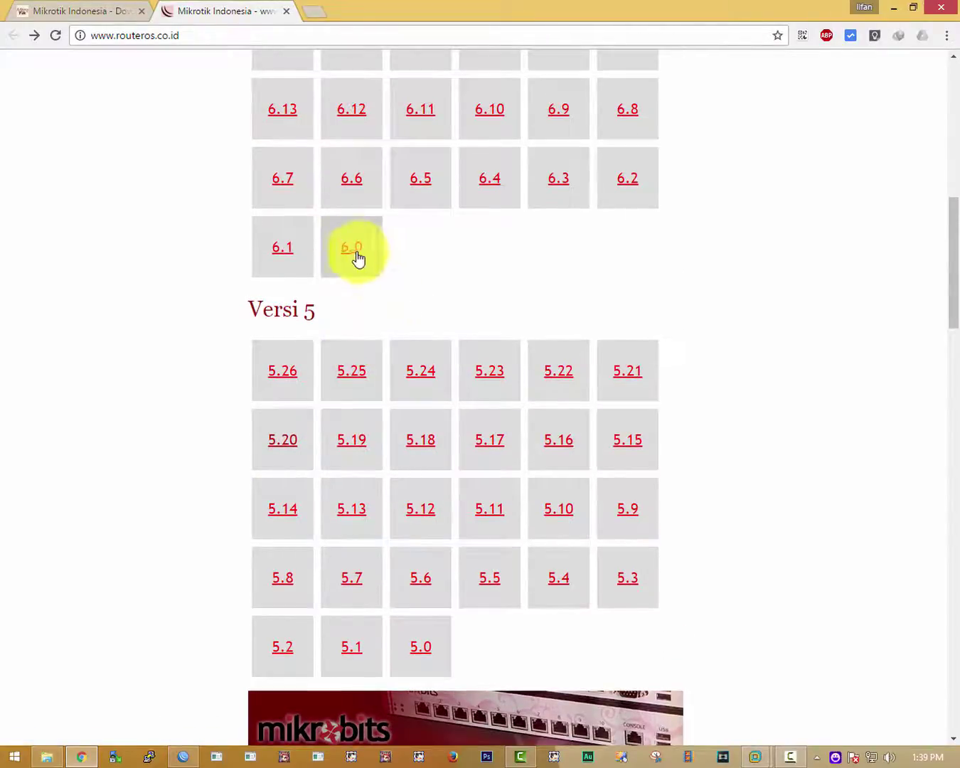
scroll(459, 242, "up", 7)
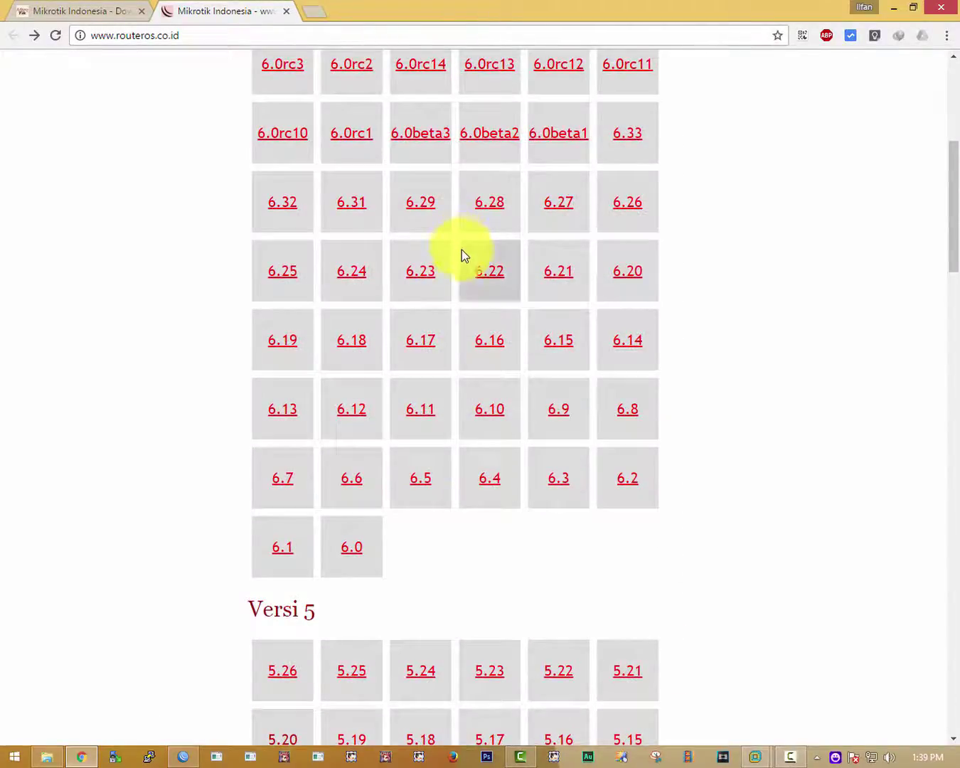
scroll(469, 361, "down", 5)
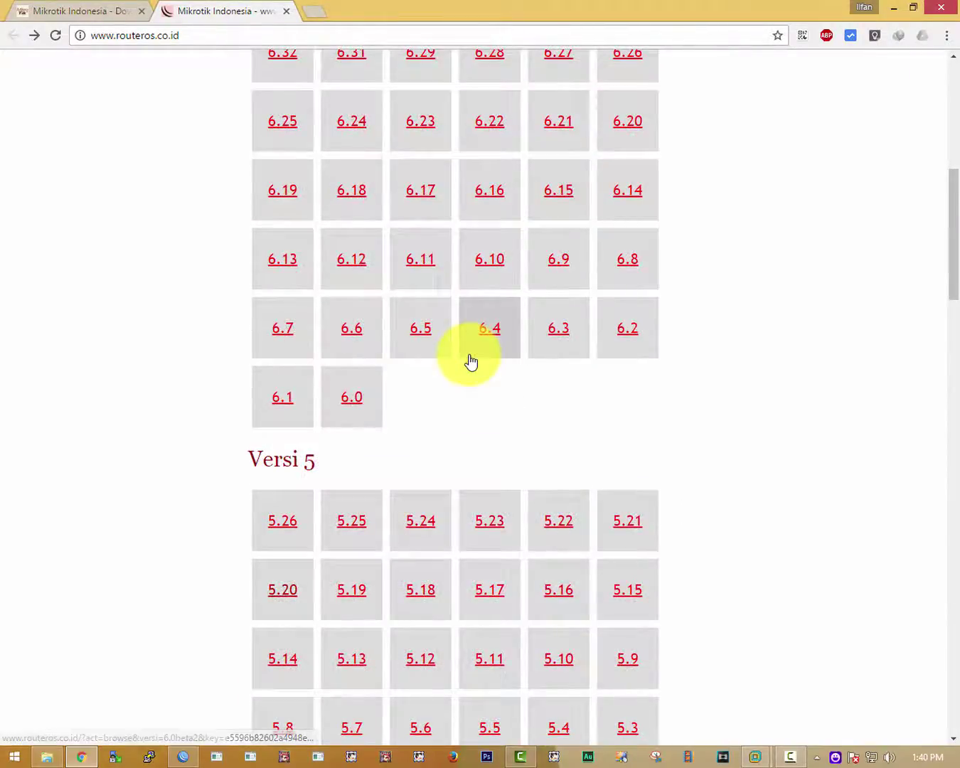
left_click(298, 521)
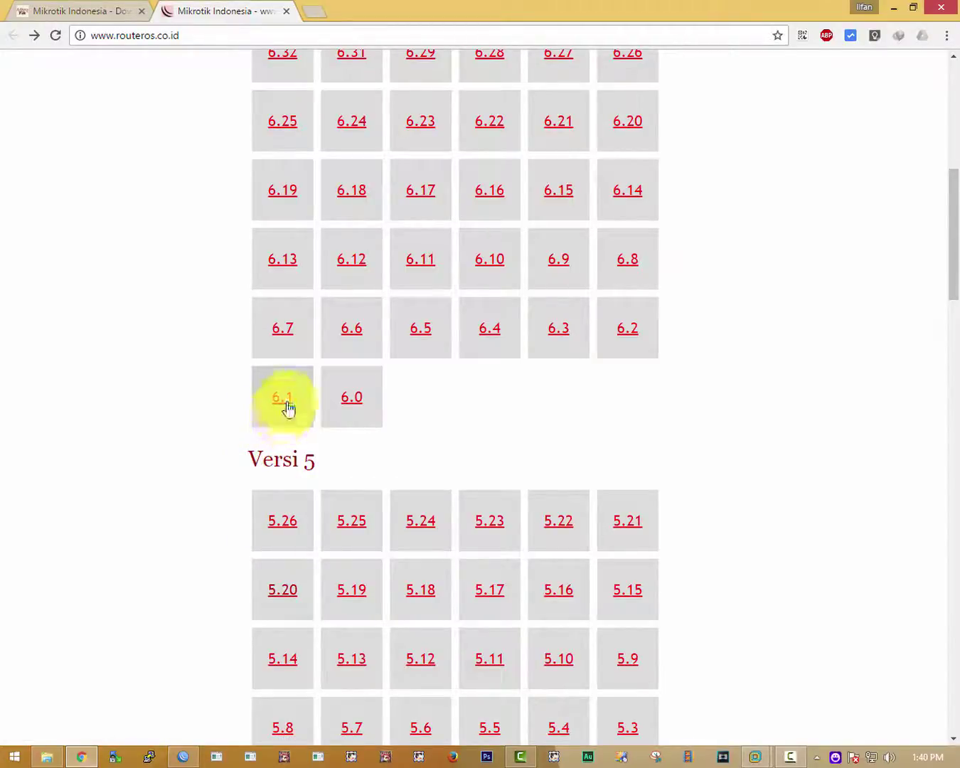
scroll(284, 456, "down", 2)
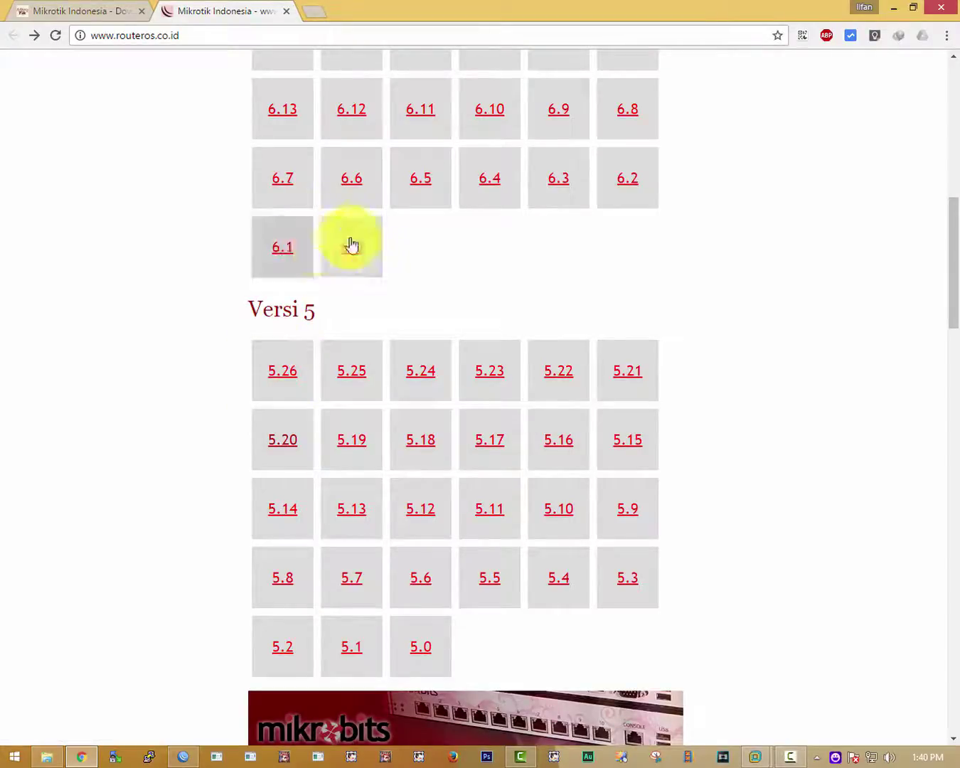
scroll(392, 300, "up", 6)
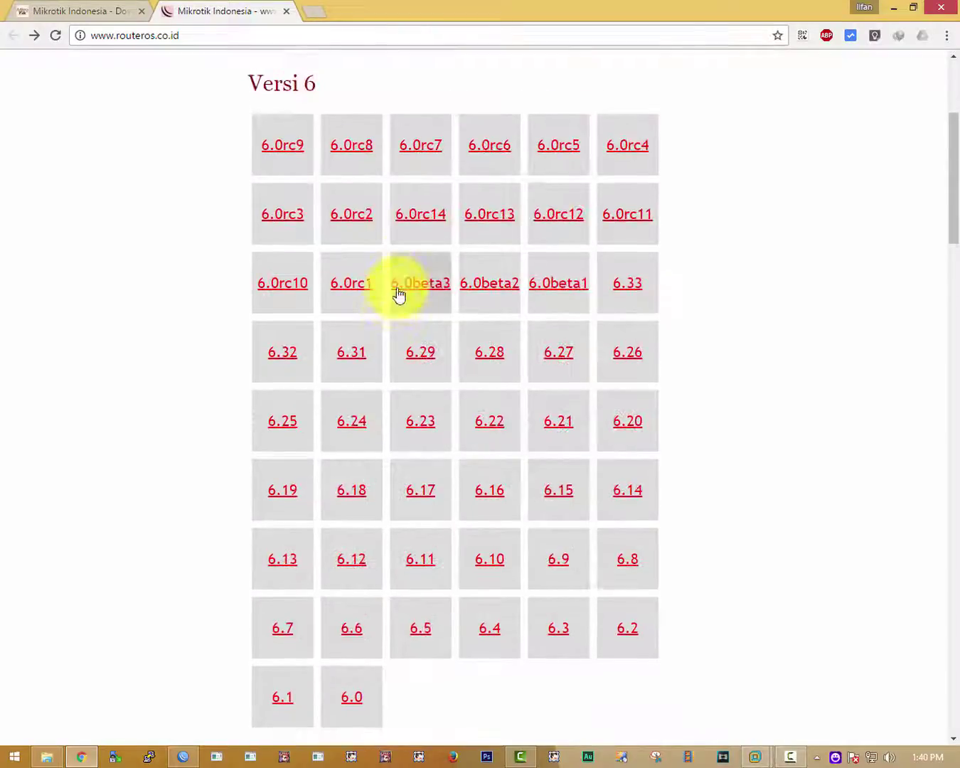
scroll(322, 182, "down", 5)
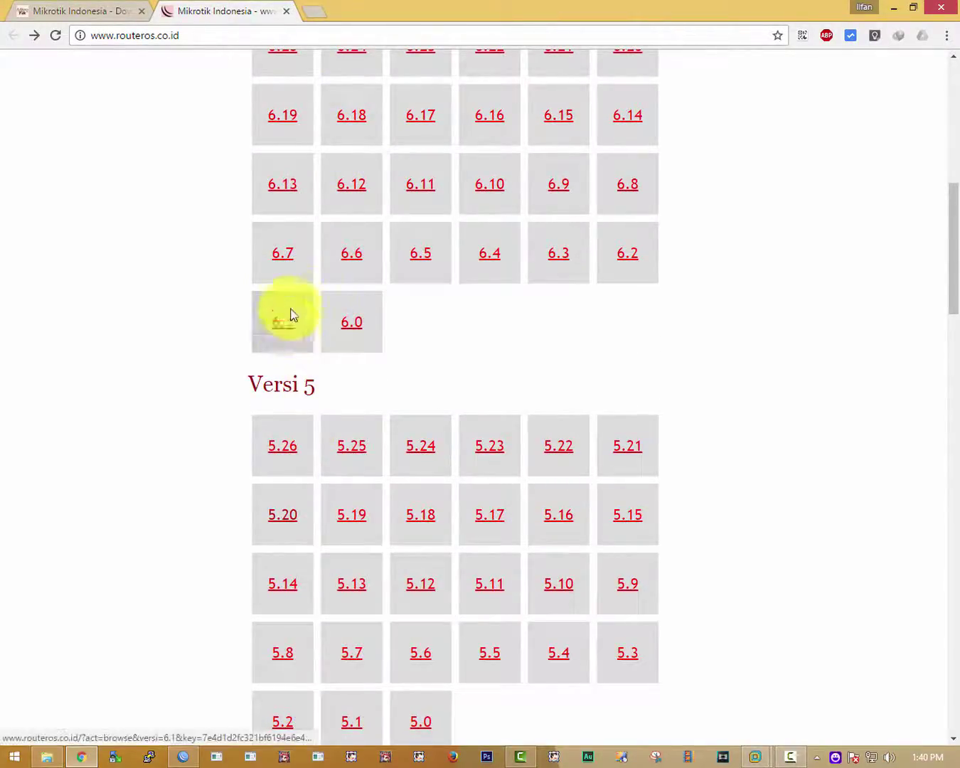
scroll(300, 260, "up", 2)
scroll(299, 254, "up", 2)
scroll(299, 253, "up", 2)
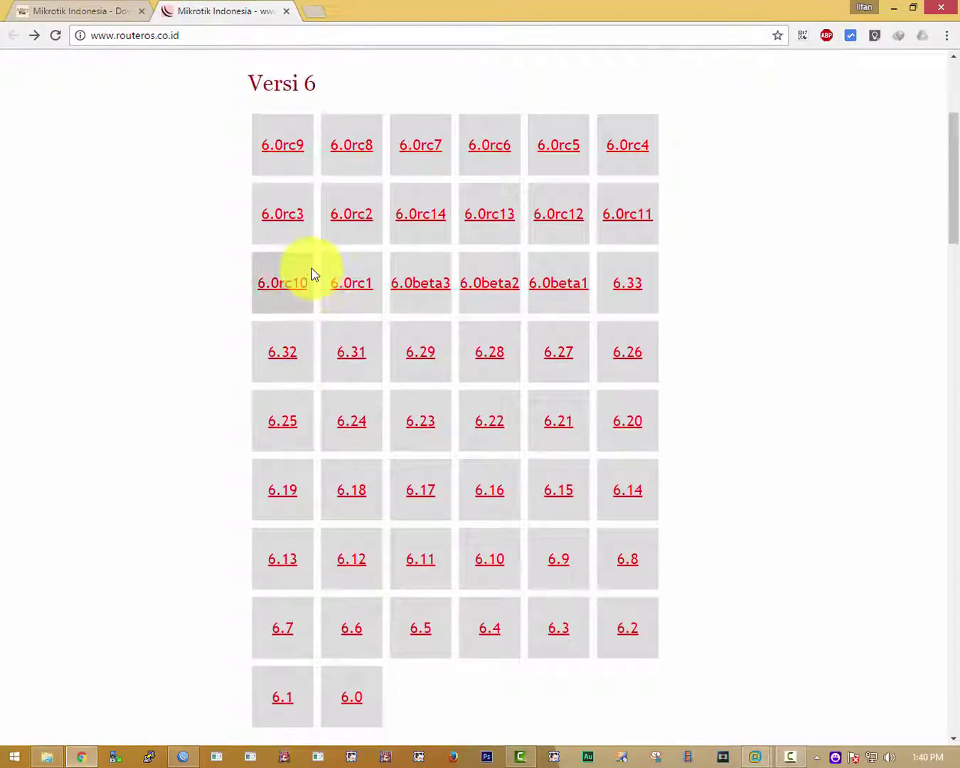
scroll(309, 282, "down", 4)
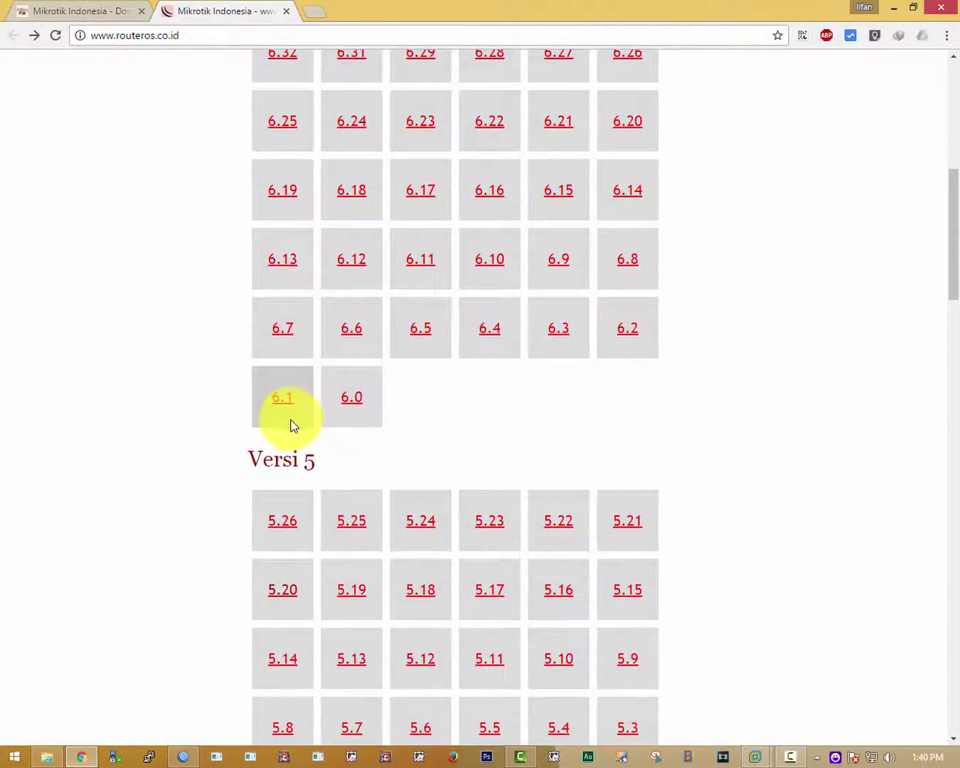
scroll(206, 478, "down", 4)
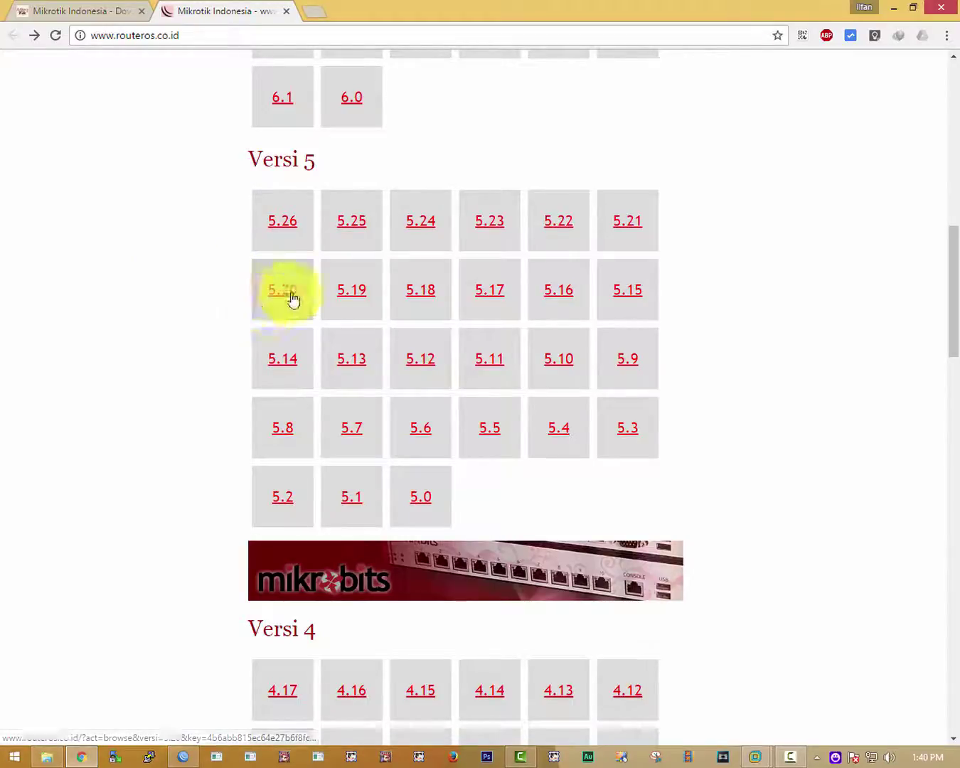
Download all_packages-x86-5.26.zip from the Versi 5 archive's 5.26 release and open the downloaded file in WinRAR.
left_click(281, 224)
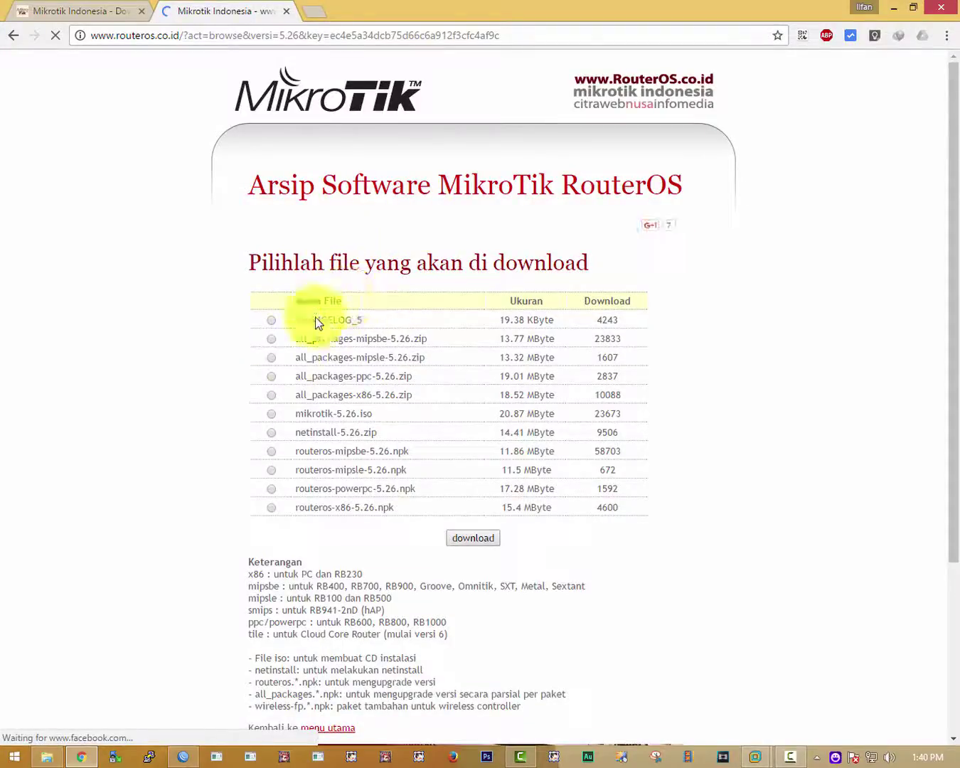
left_click_drag(349, 418, 445, 422)
left_click(443, 416)
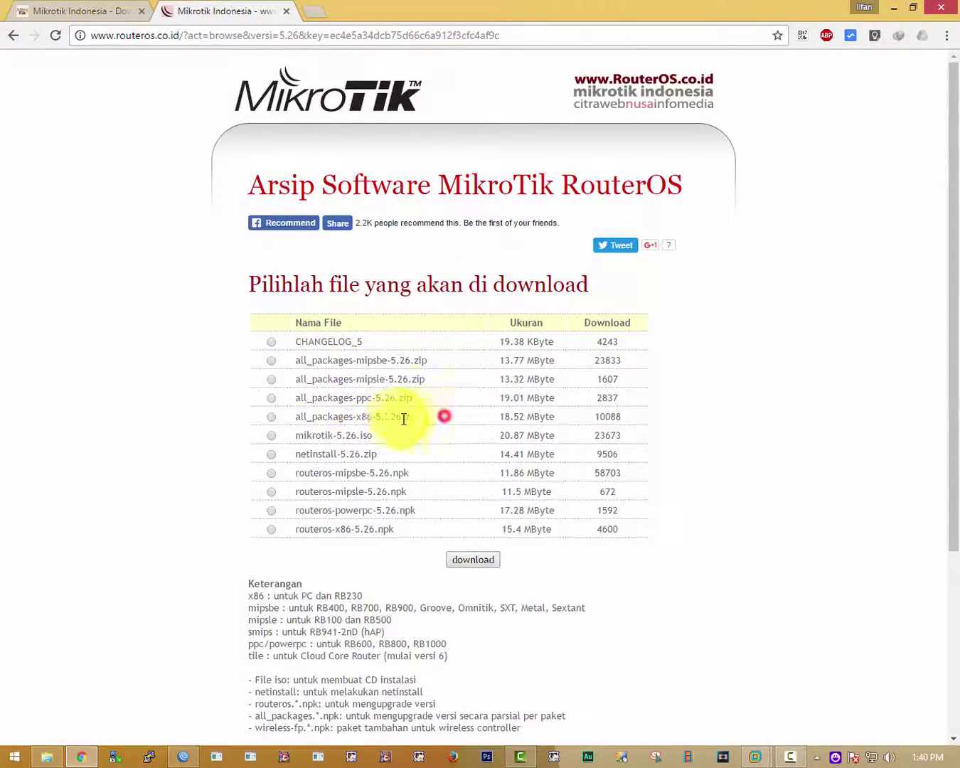
left_click(376, 417)
left_click(271, 418)
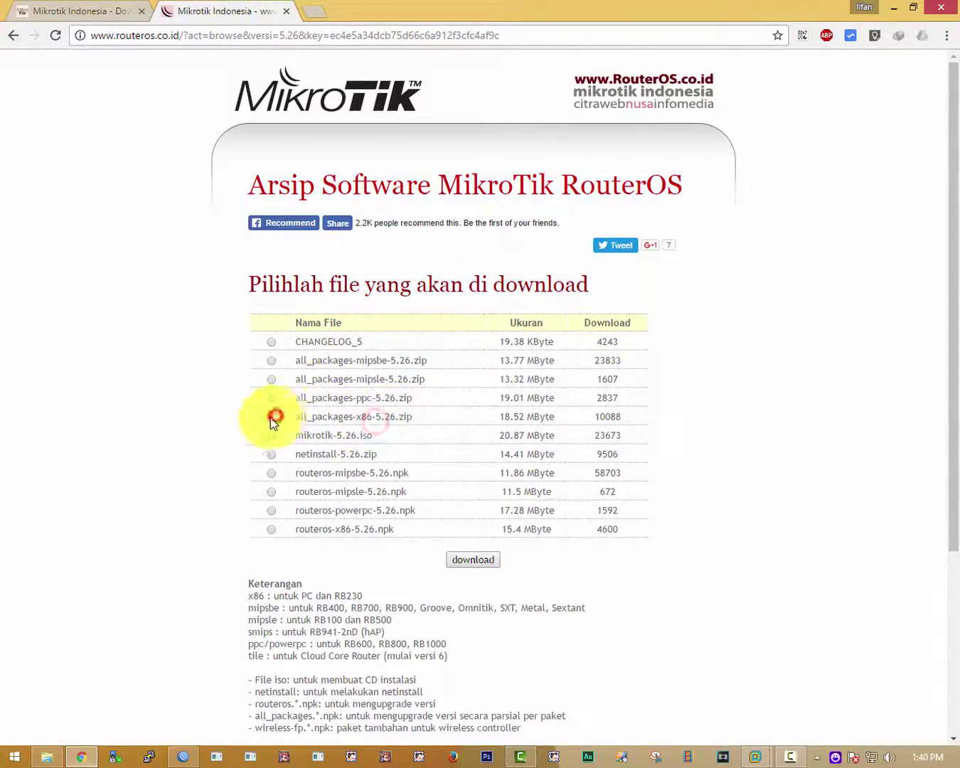
left_click(473, 559)
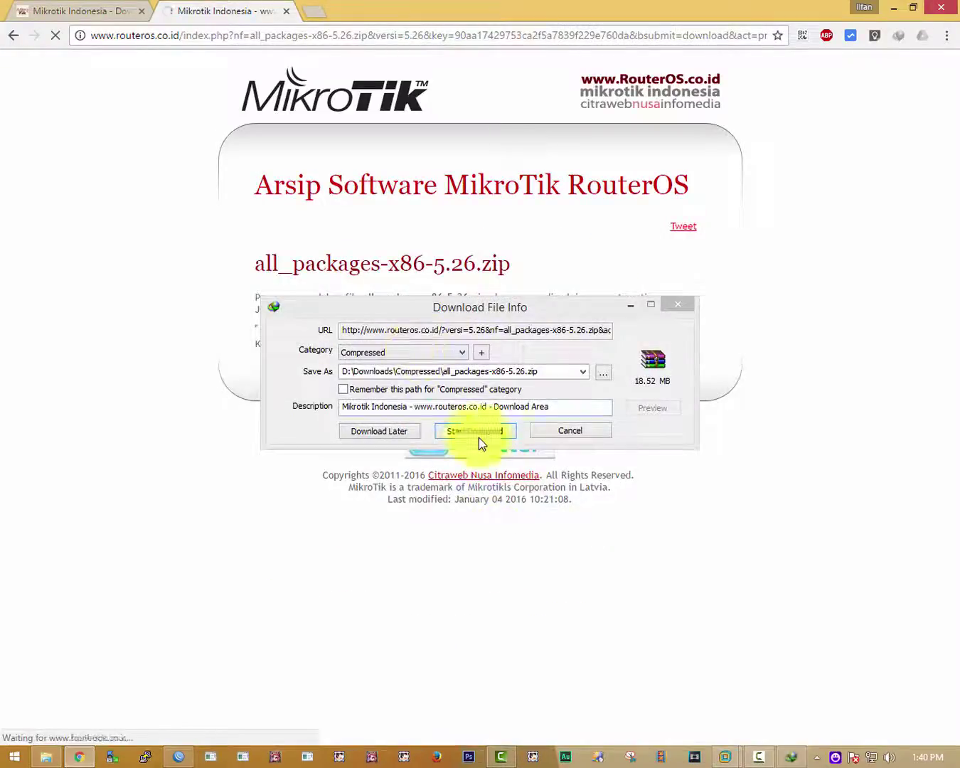
left_click(500, 438)
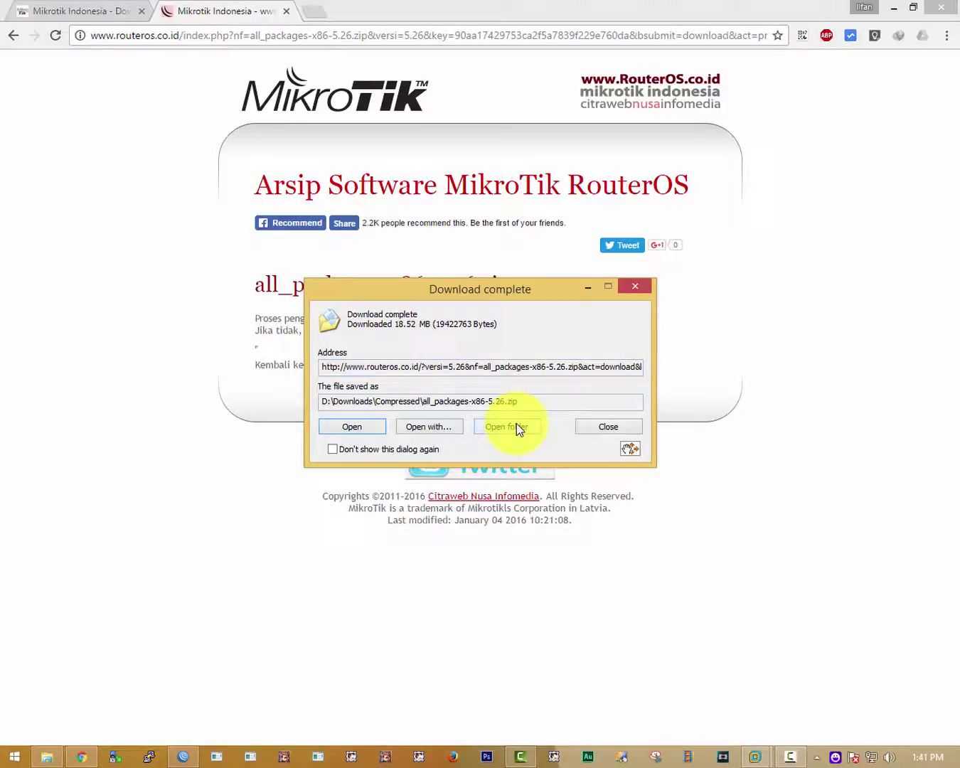
left_click(352, 427)
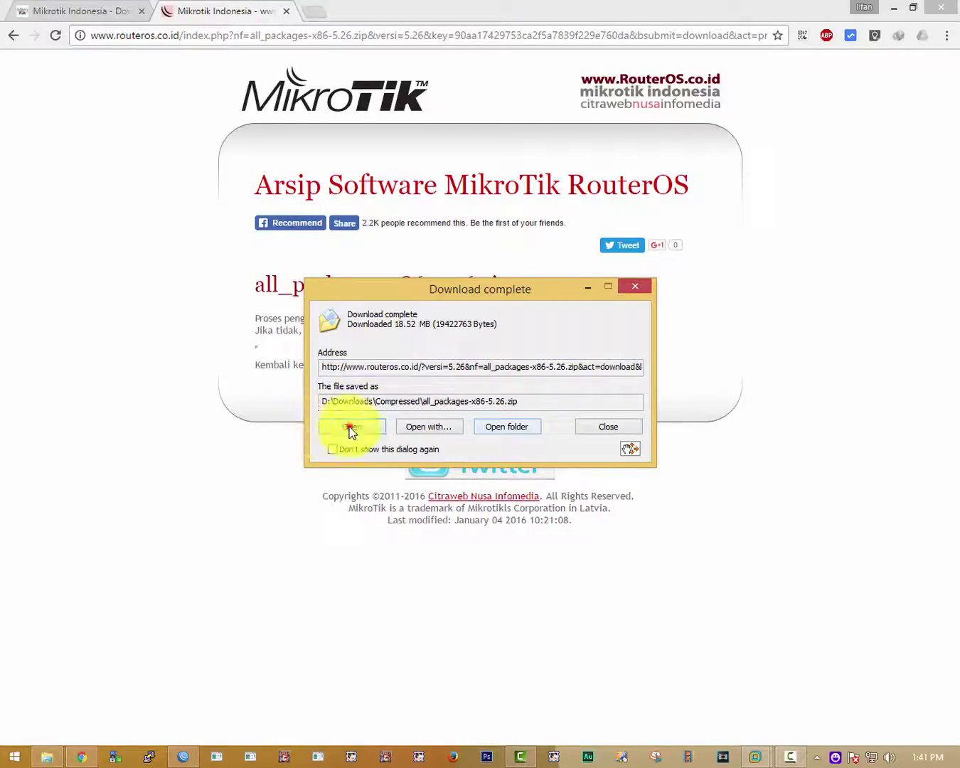
Switch to File Explorer and create a folder named 5.20 inside PAKET MIKROTIK.
left_click(47, 756)
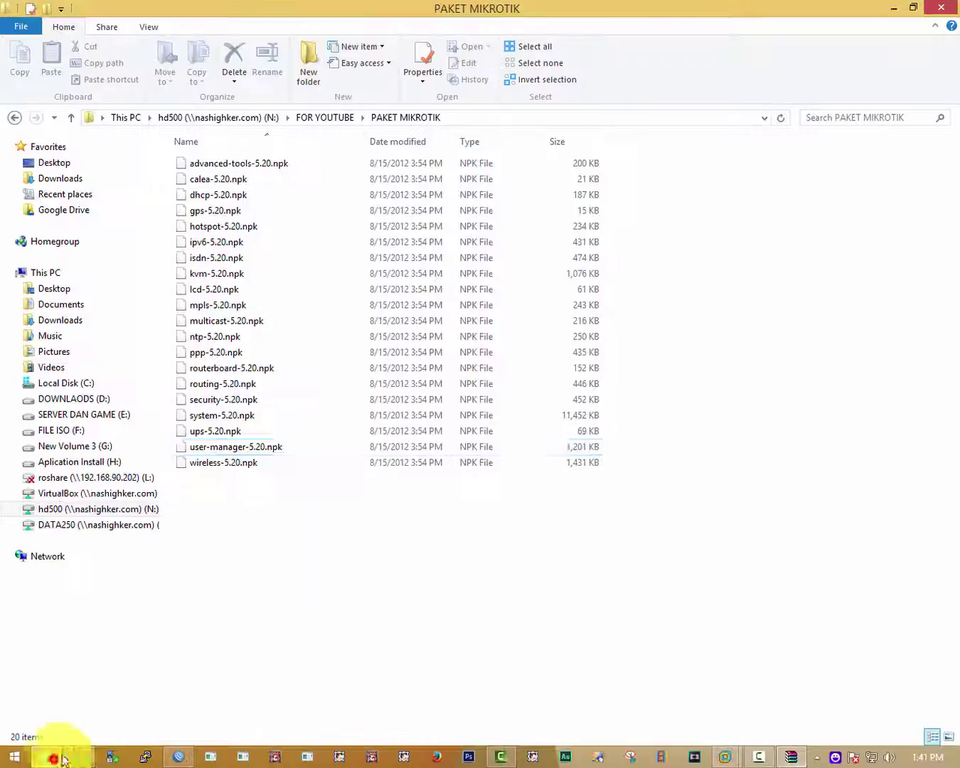
left_click(332, 119)
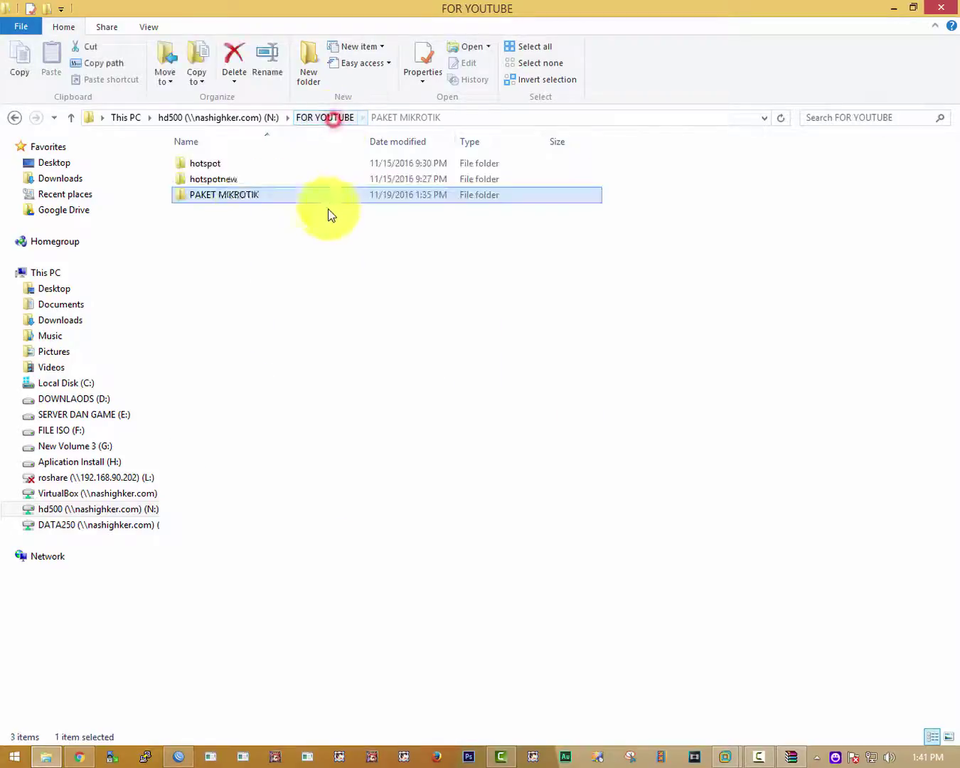
double_click(241, 197)
key("ctrl+shift+n")
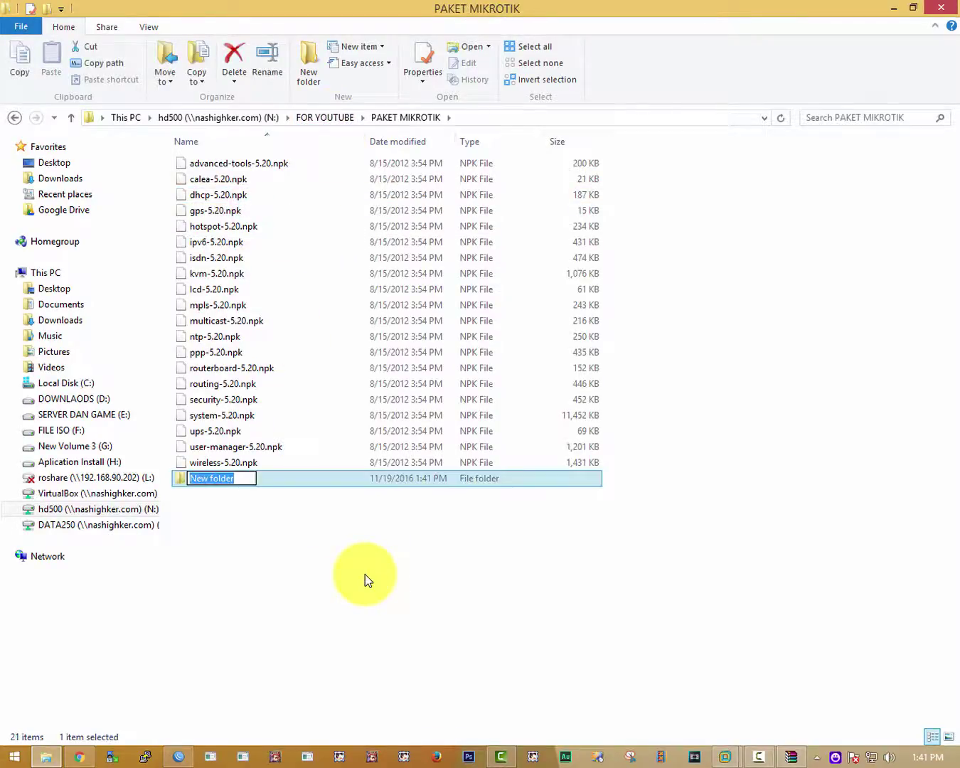
type("5.20")
key("Return")
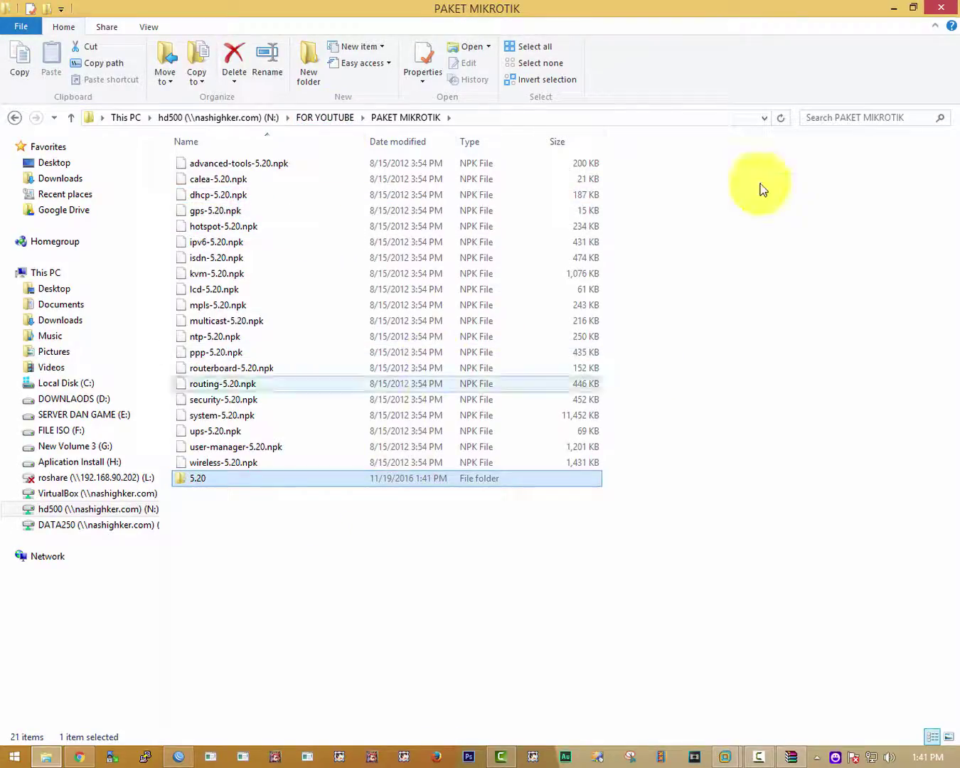
Move all the 5.20 .npk package files in PAKET MIKROTIK into the 5.20 folder, accepting the security warning.
left_click(618, 168)
key("ctrl+a")
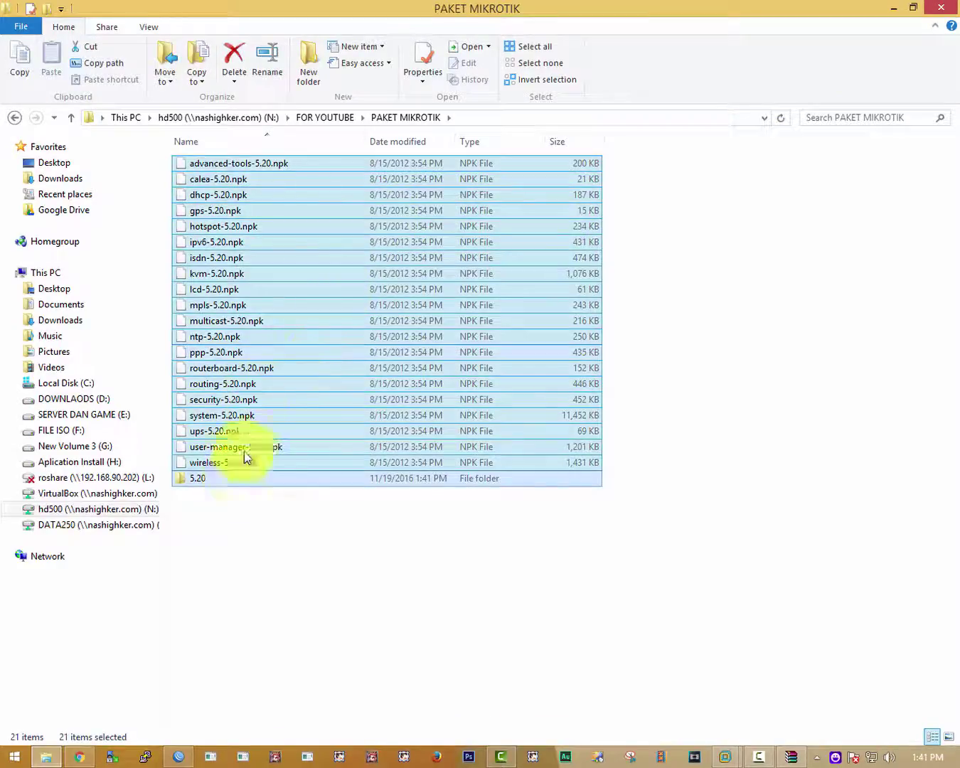
left_click(213, 478, "ctrl")
left_click_drag(221, 419, 251, 482)
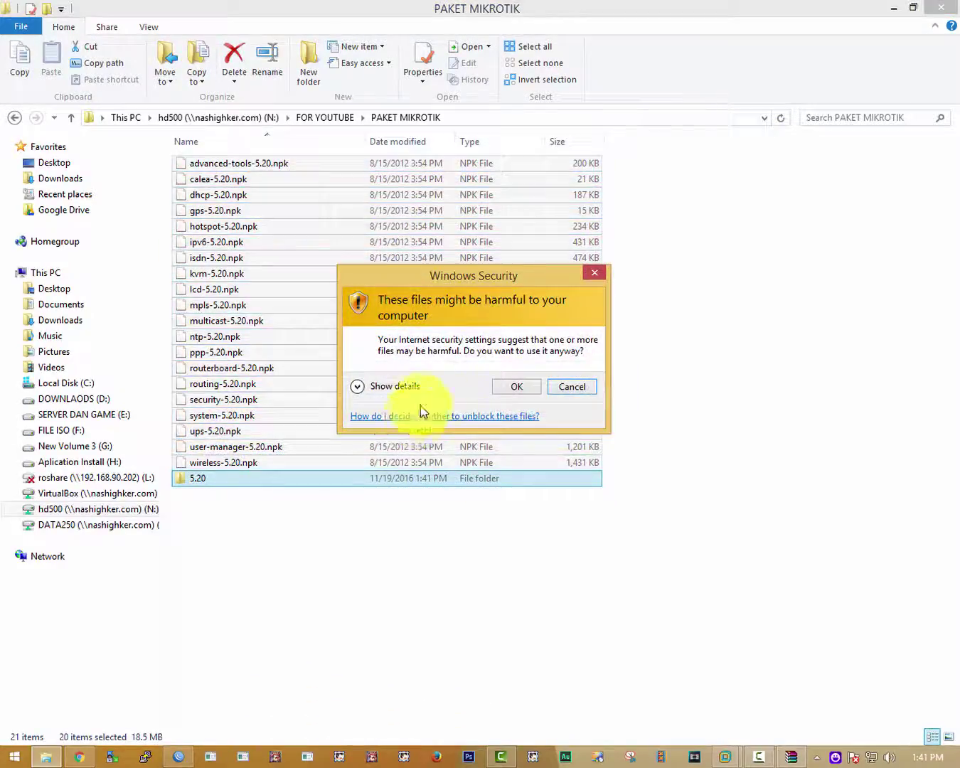
left_click(508, 388)
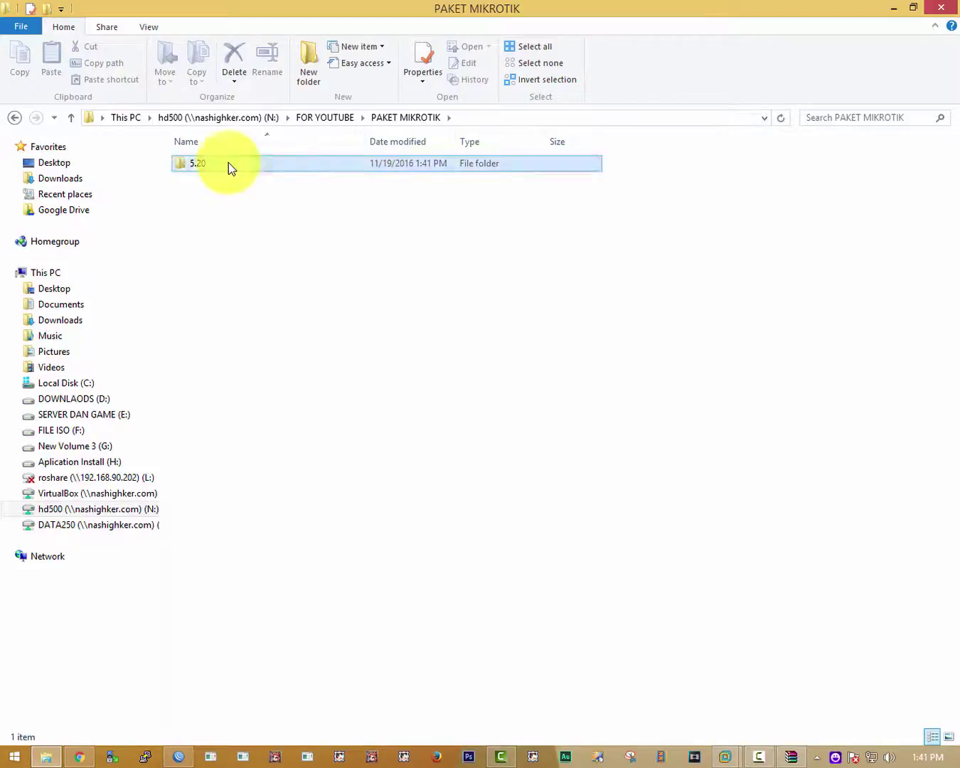
left_click(600, 358)
left_click(509, 491)
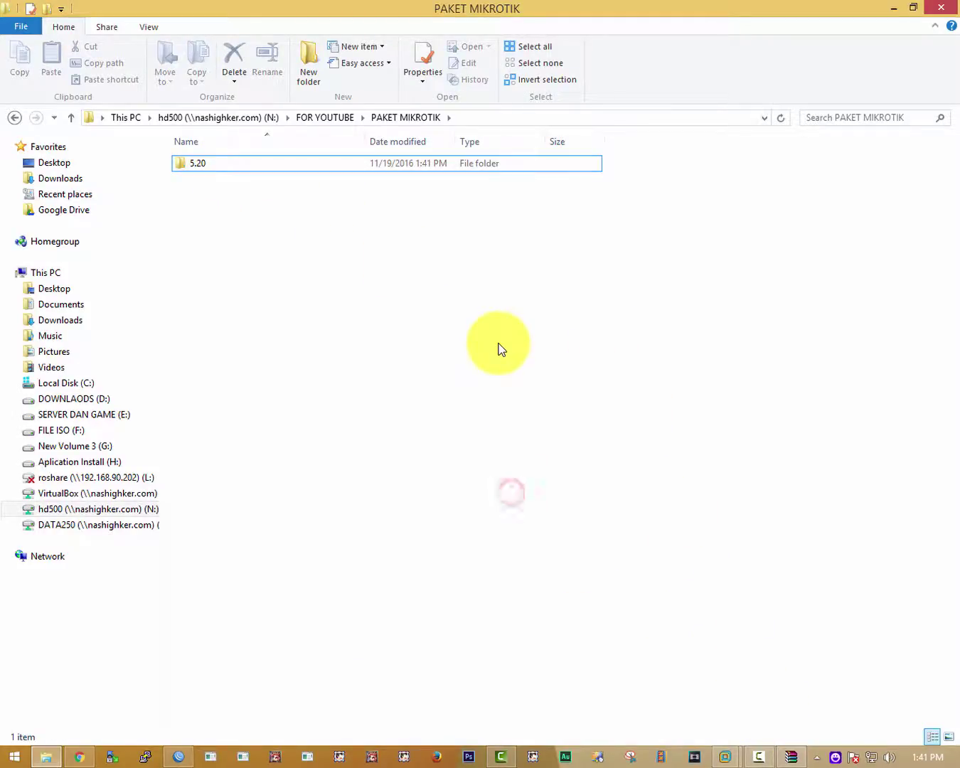
Create a folder named 5.26 inside PAKET MIKROTIK and open it.
key("ctrl+shift+n")
type("5.26")
key("Return")
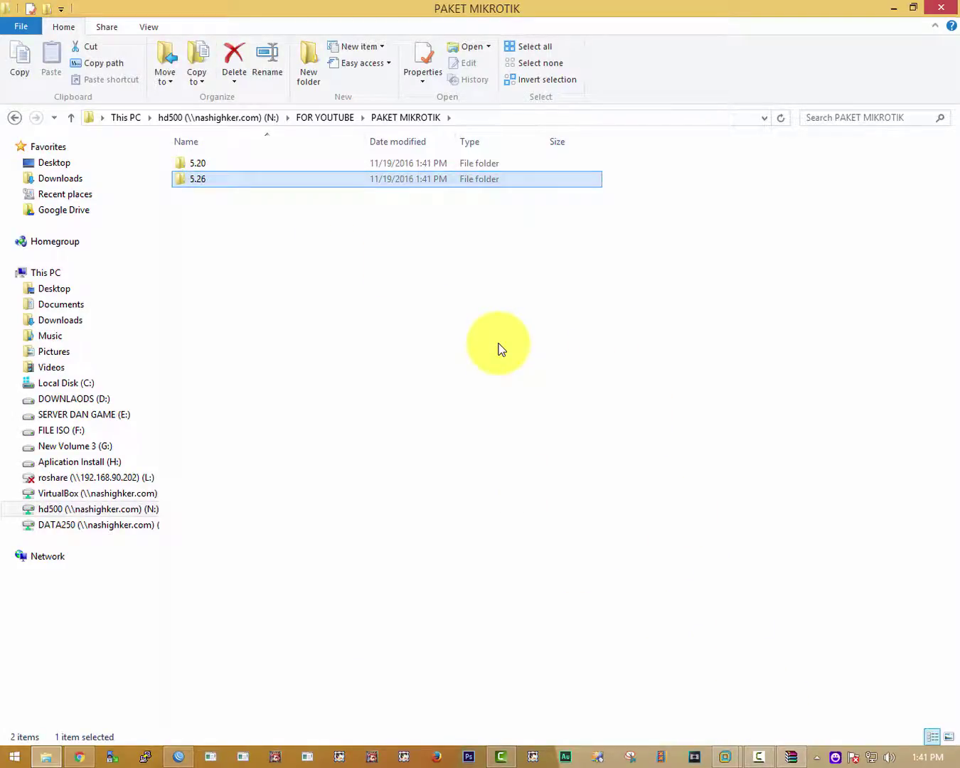
key("Return")
Switch to WinRAR and extract all package files from all_packages-x86-5.26.zip into the open 5.26 folder.
left_click(801, 760)
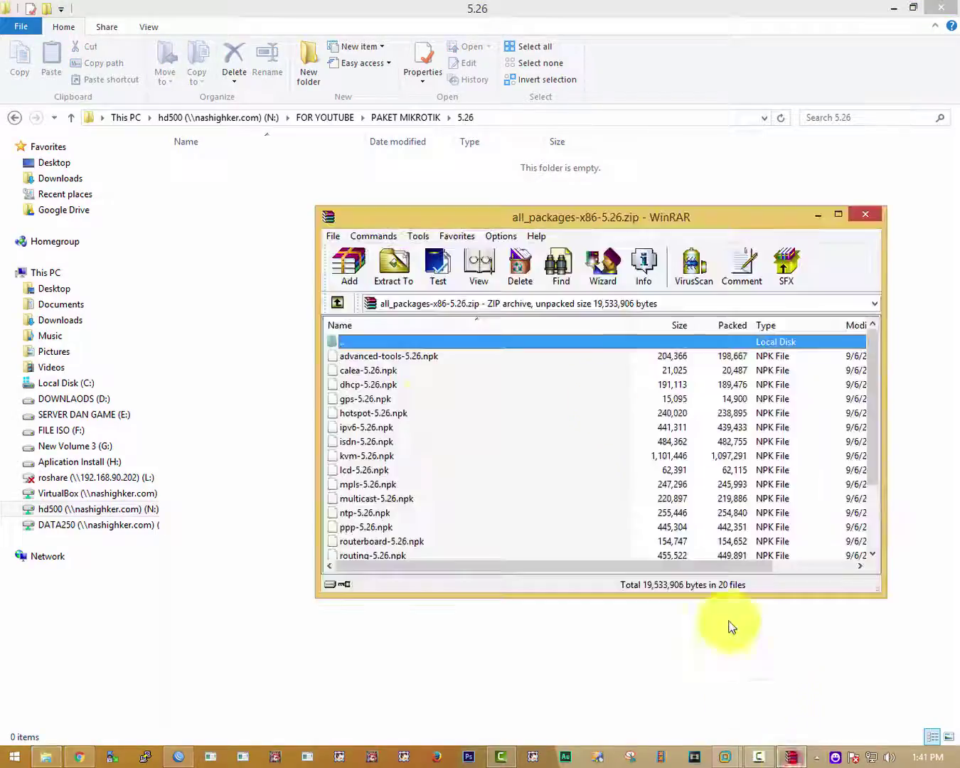
left_click(378, 356)
key("ctrl+a")
left_click_drag(354, 342, 220, 223)
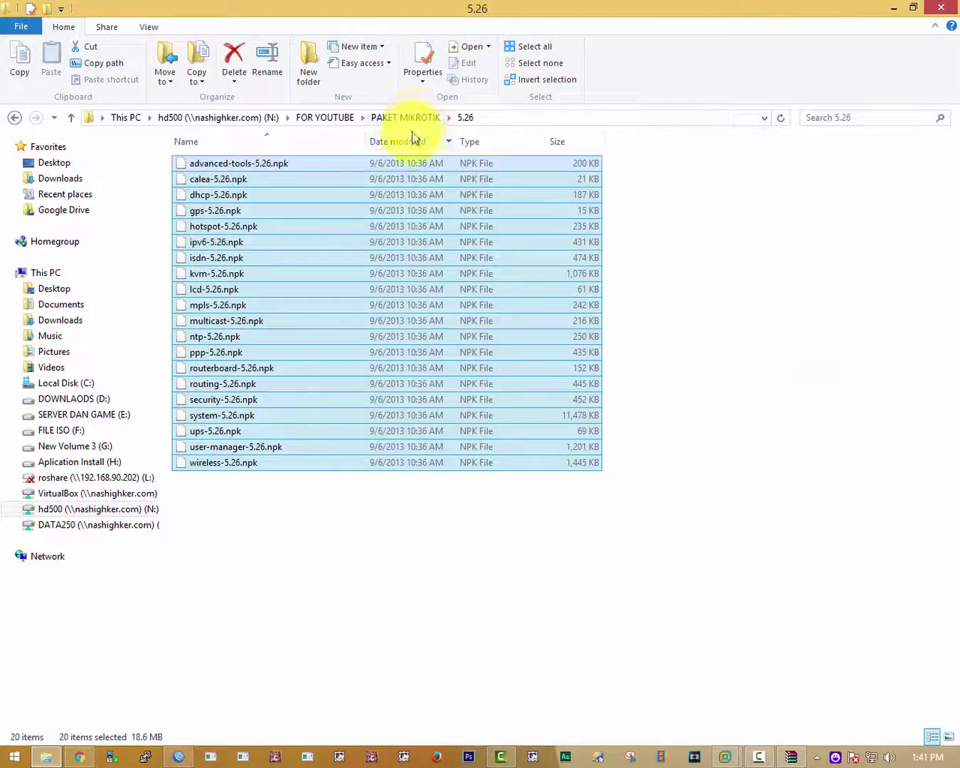
Return to PAKET MIKROTIK, reopen the 5.26 folder to check its package files, and close the WinRAR archive window.
left_click(405, 117)
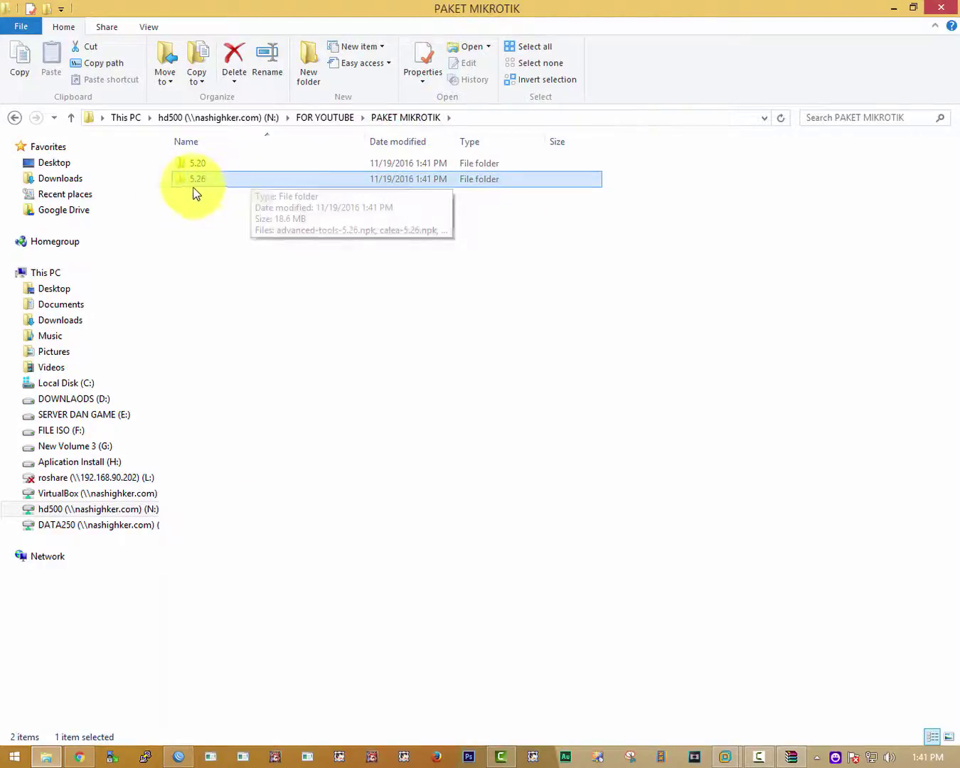
double_click(288, 190)
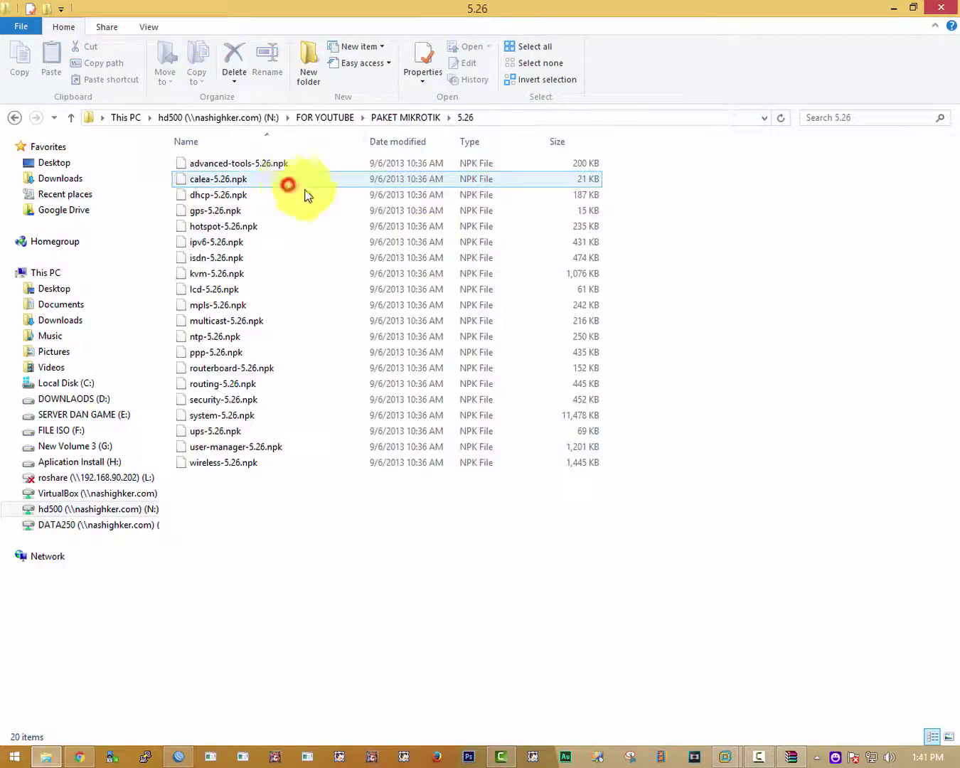
left_click(787, 754)
right_click(785, 752)
left_click(774, 720)
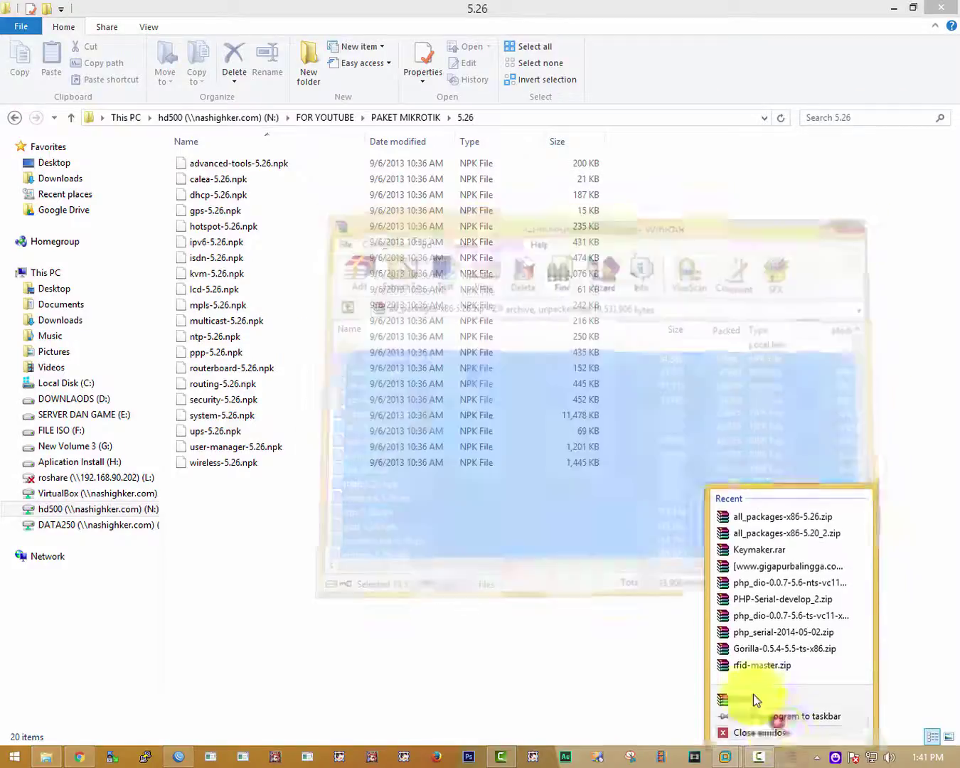
left_click_drag(328, 537, 349, 146)
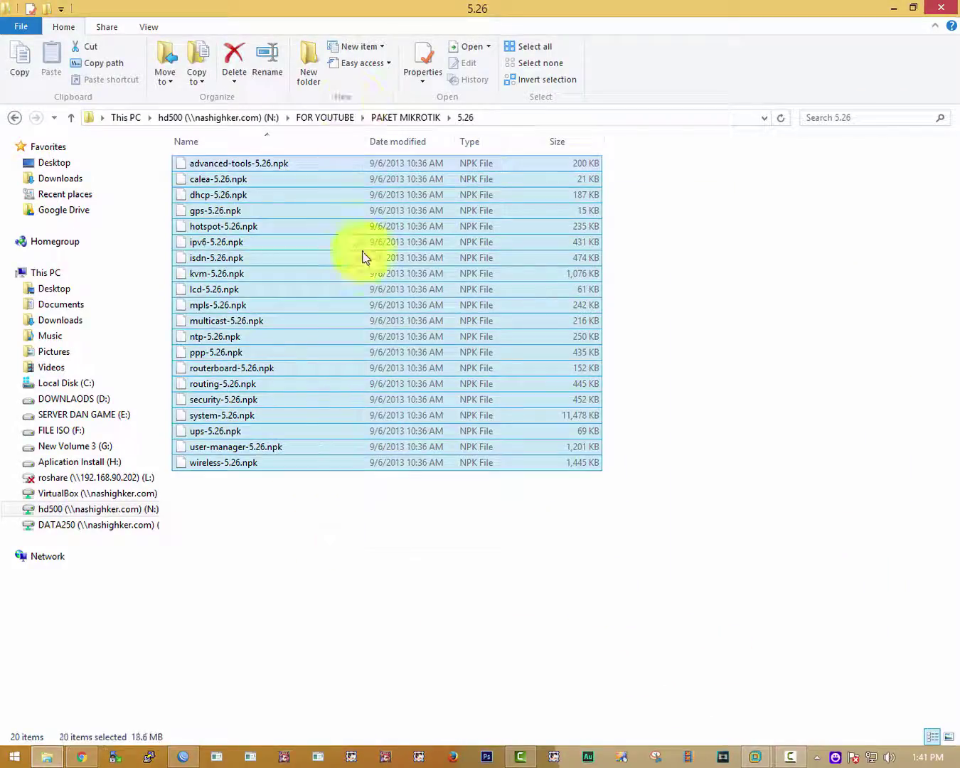
left_click(348, 629)
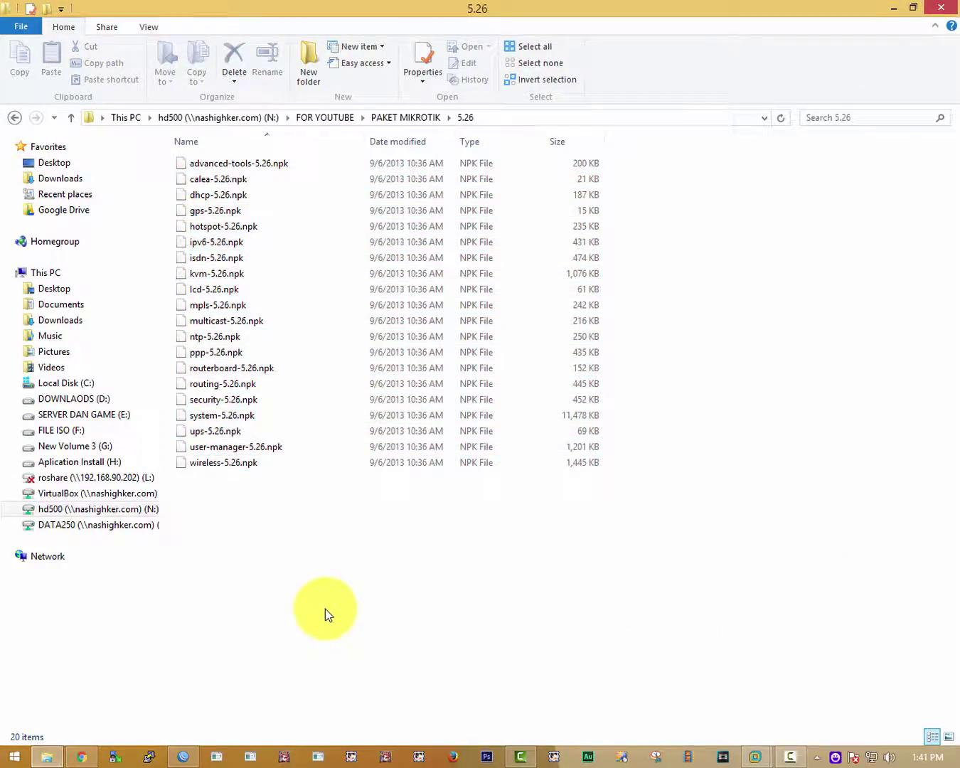
Switch to WinBox, close the Package List, and open the router's File List maximized.
left_click(184, 757)
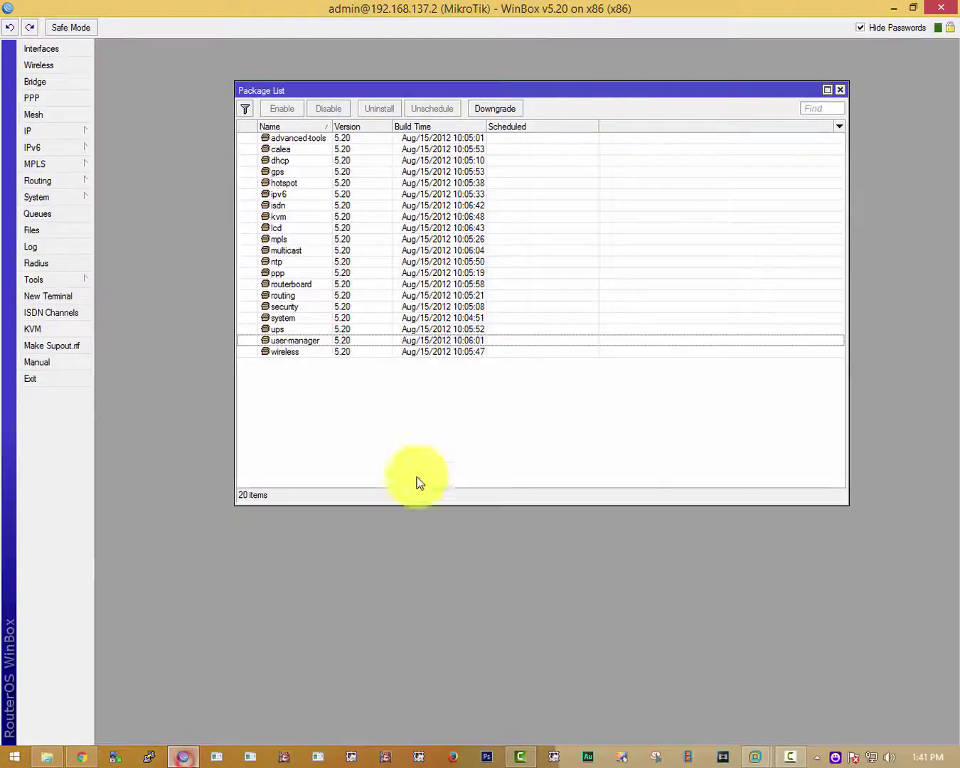
left_click(840, 89)
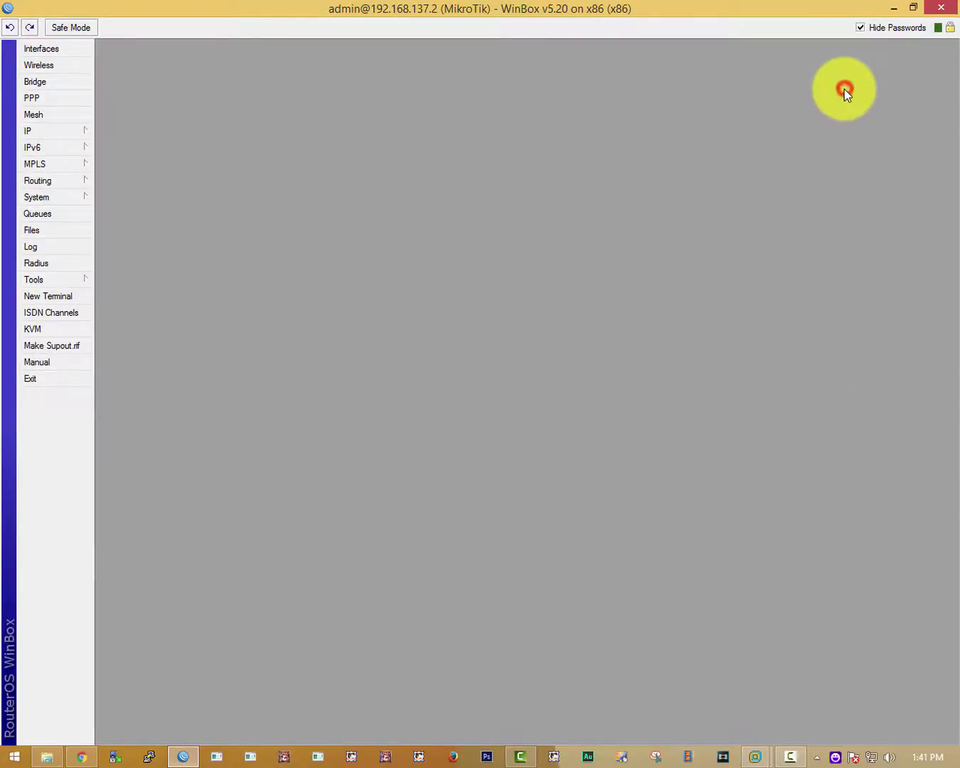
left_click(78, 199)
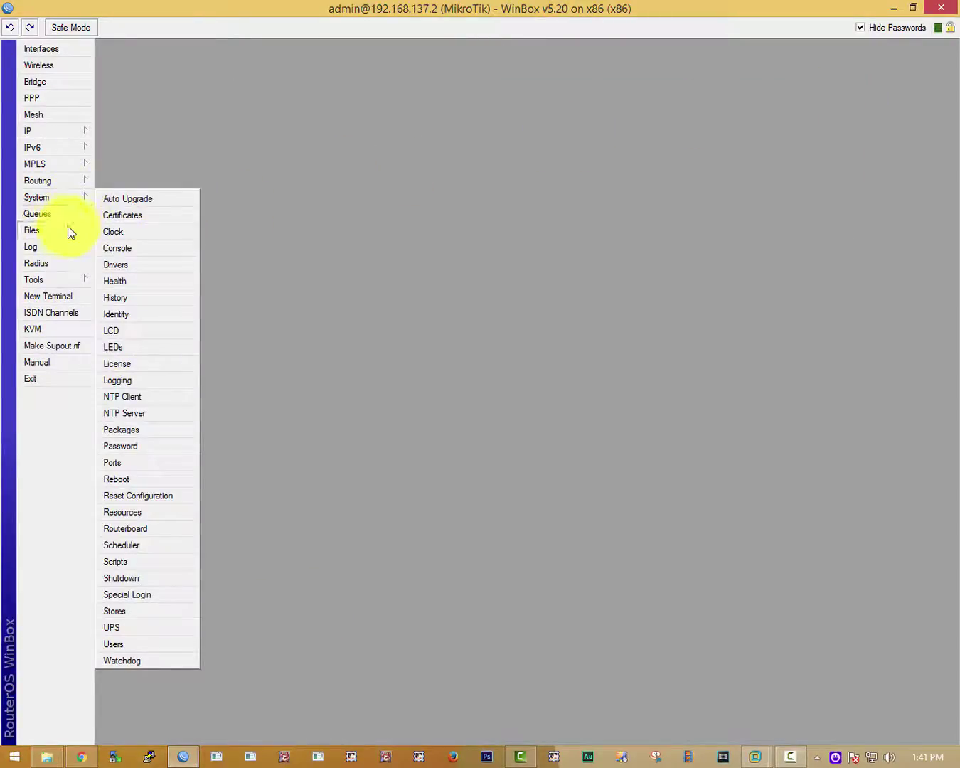
left_click(67, 230)
double_click(430, 268)
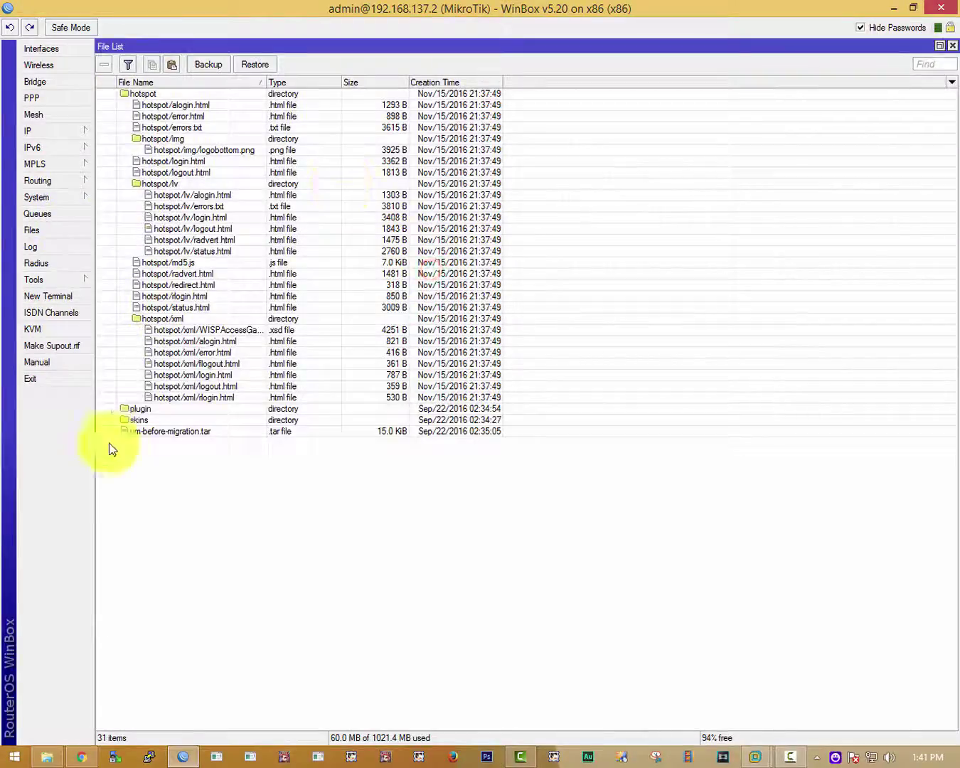
left_click(192, 480)
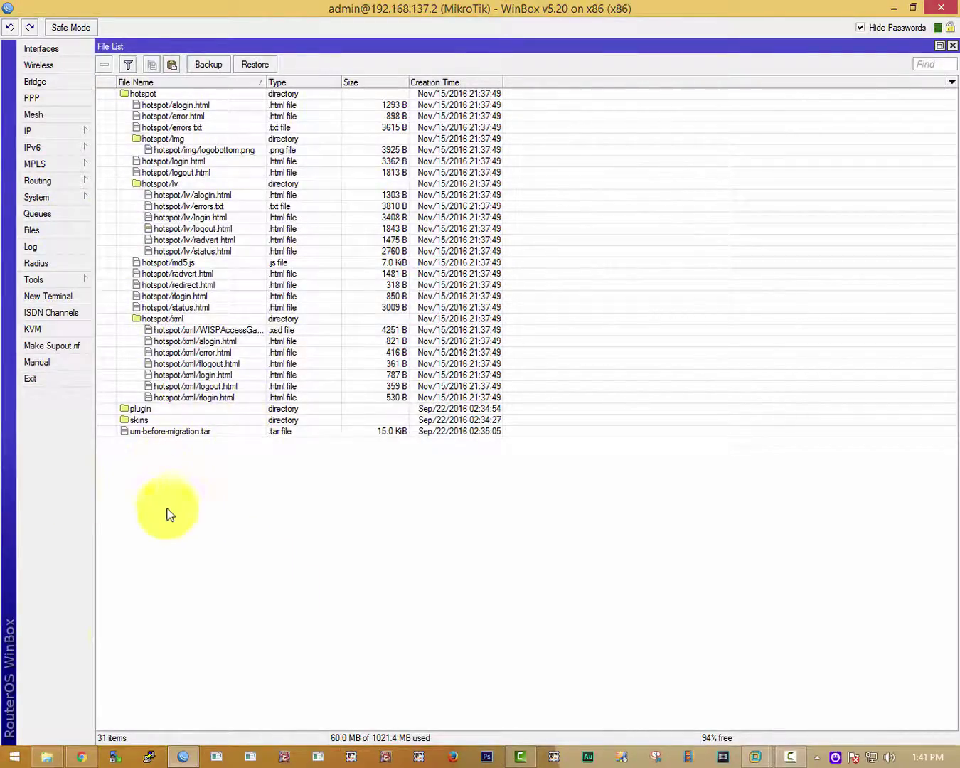
Upload all the 5.26 .npk packages from the 5.26 folder in File Explorer to the router's File List in WinBox.
left_click(48, 756)
left_click_drag(255, 556, 422, 177)
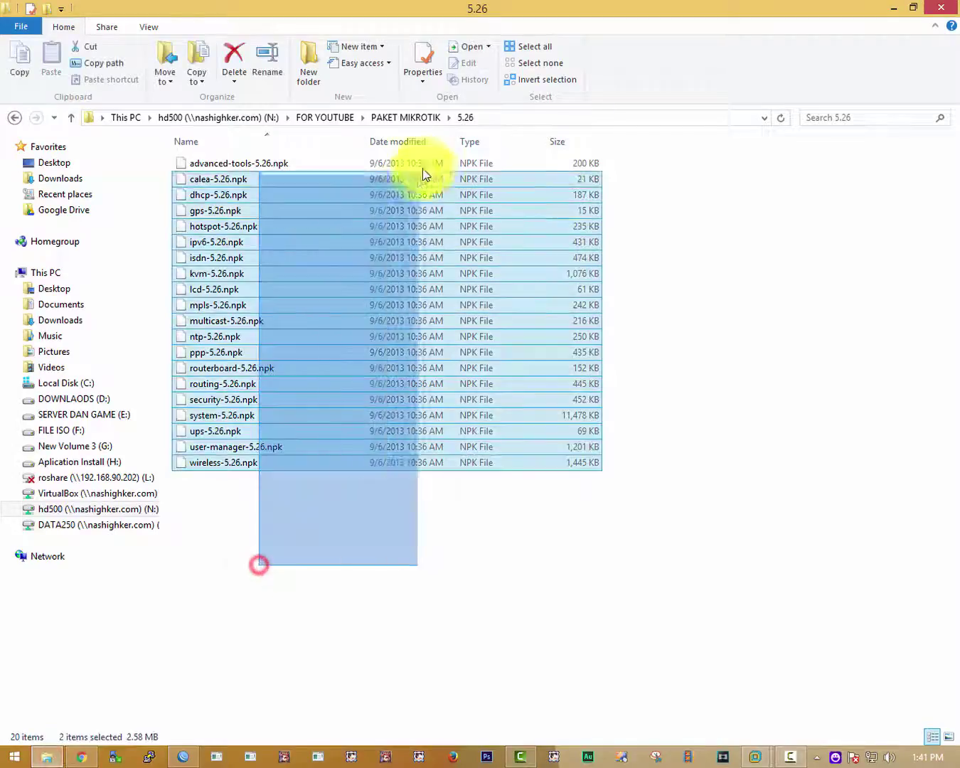
left_click(361, 561)
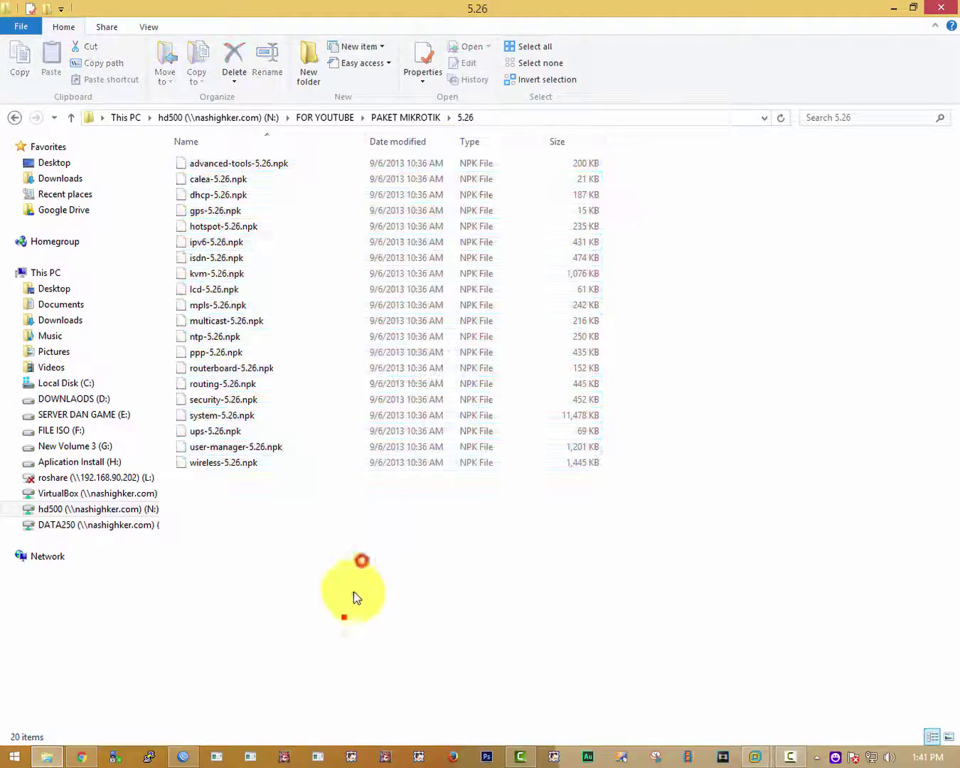
left_click_drag(343, 617, 497, 170)
key("alt+Tab")
left_click_drag(236, 271, 227, 582)
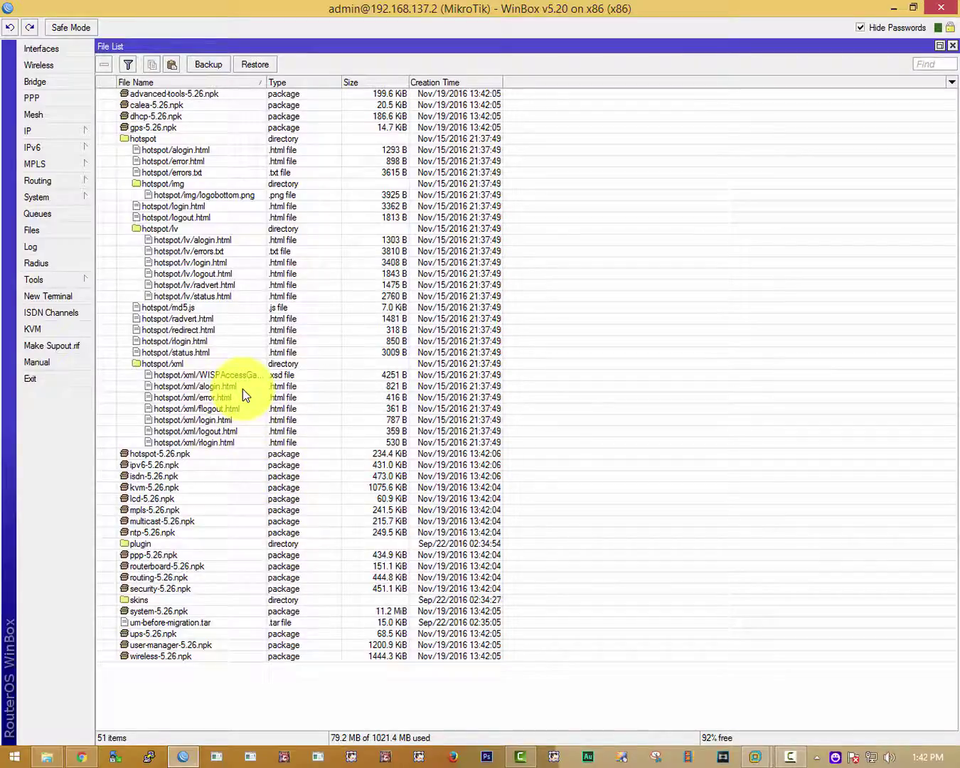
Reboot the router from WinBox and confirm the reboot.
left_click(38, 199)
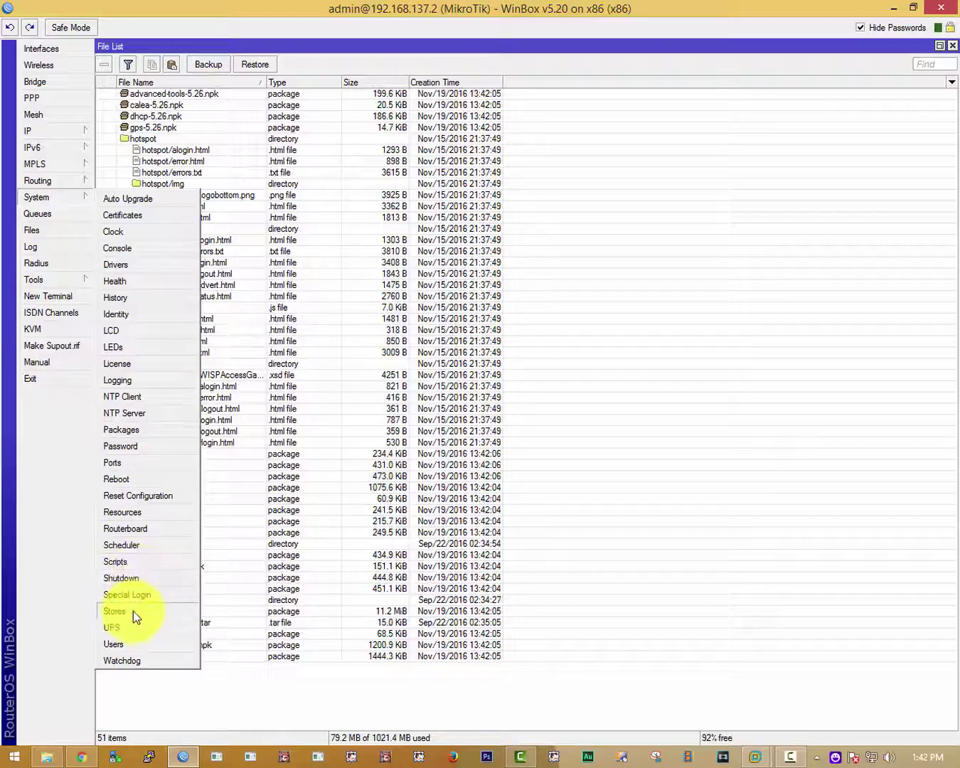
left_click(129, 479)
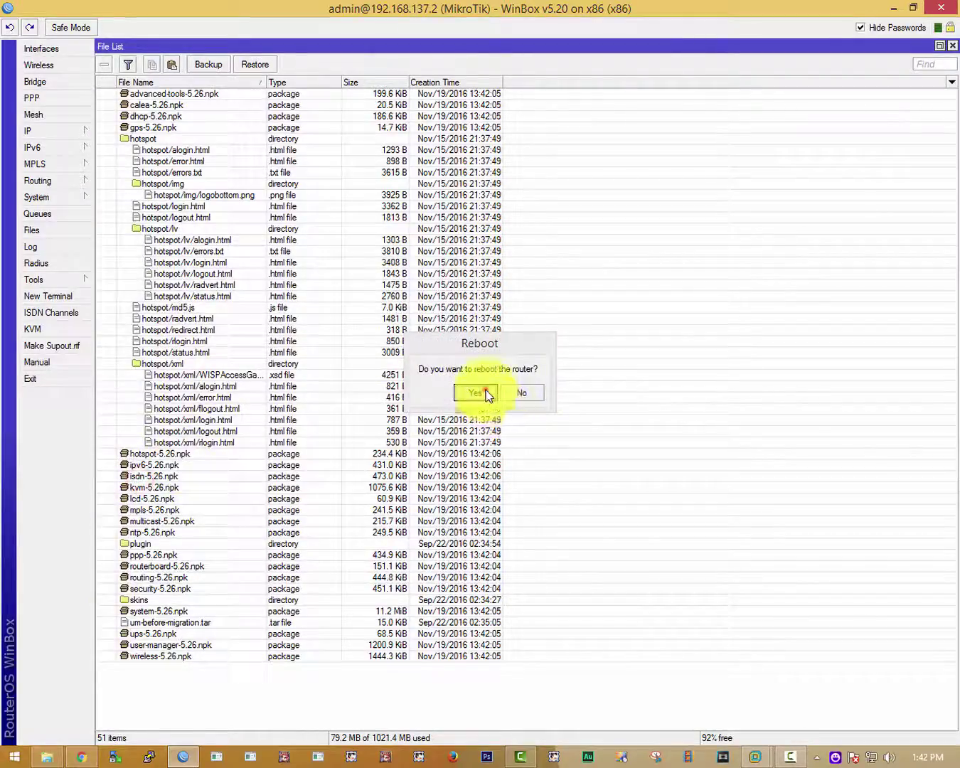
left_click(486, 392)
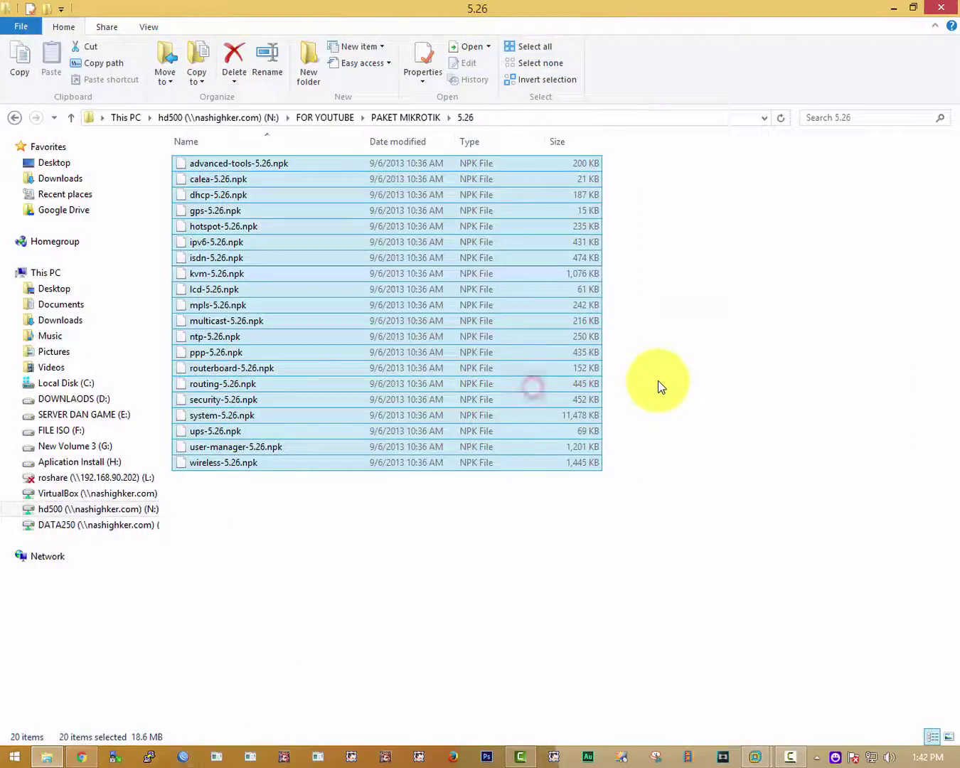
left_click(782, 433)
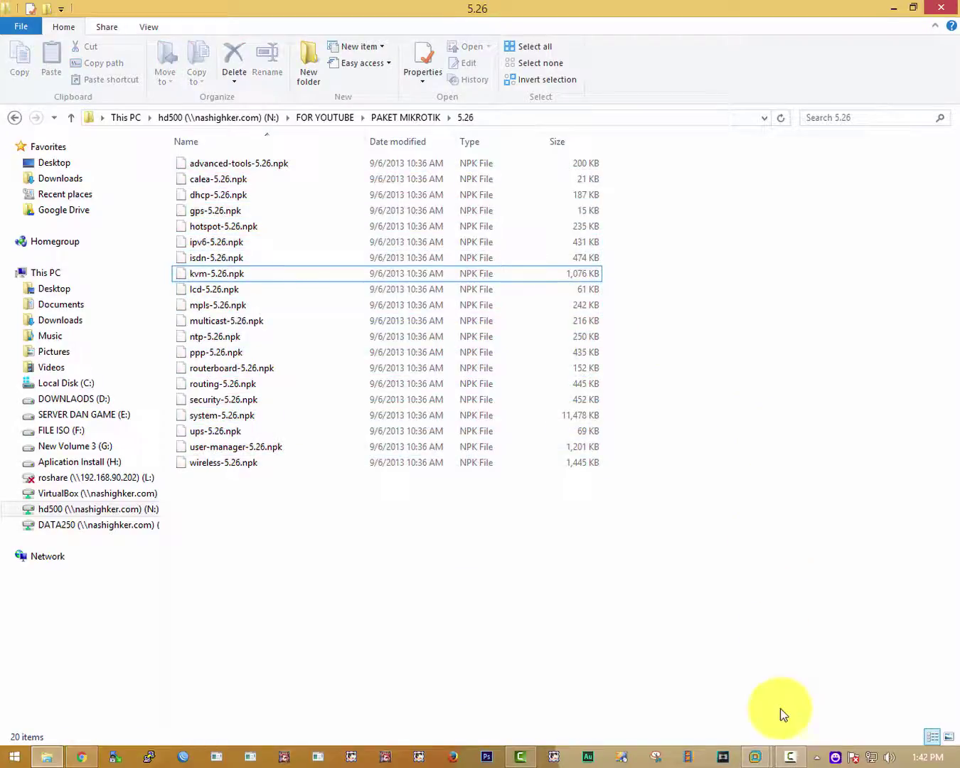
left_click(776, 755)
left_click(778, 754)
left_click(777, 755)
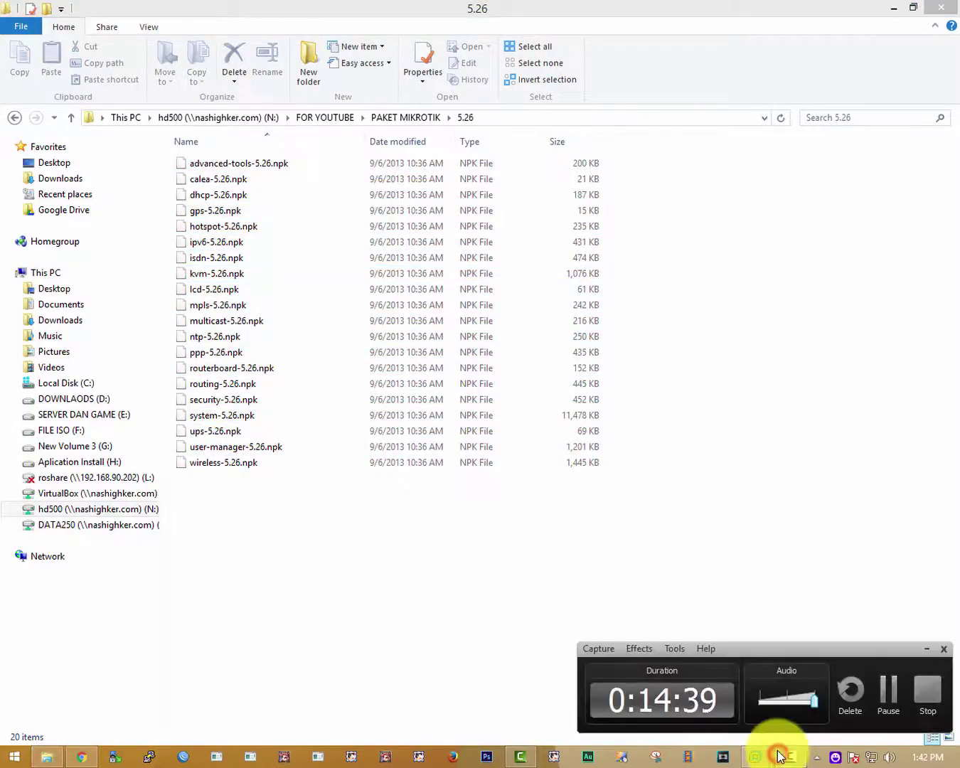
Switch to VMware Workstation to check the Mikrotik virtual machine's reboot, and minimize its window.
left_click(781, 753)
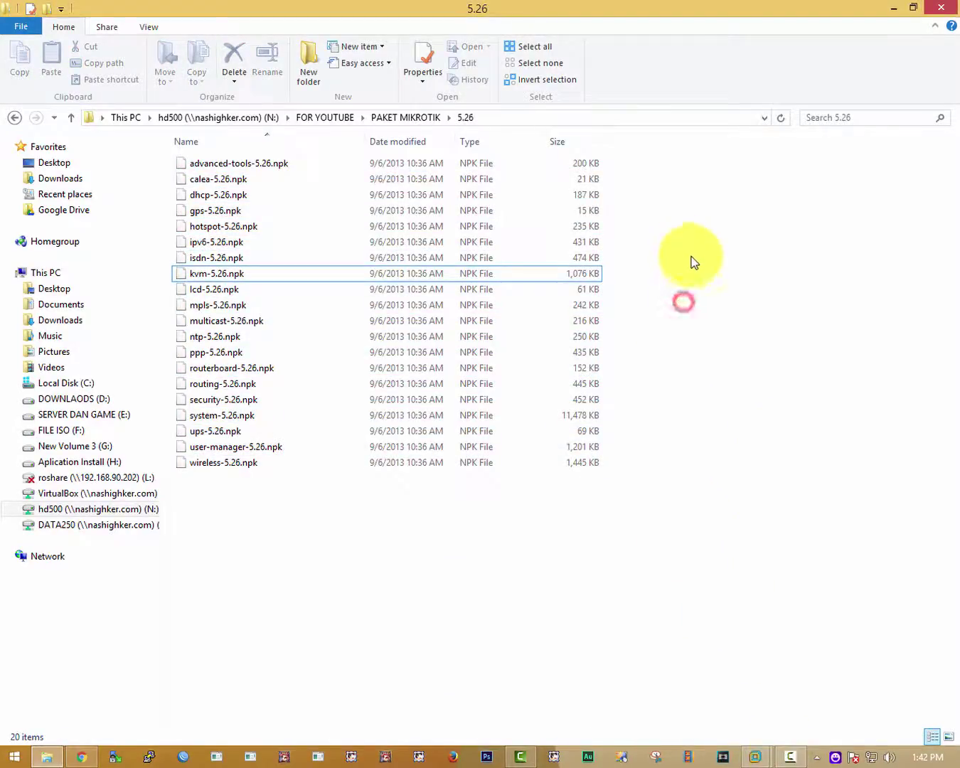
left_click(759, 753)
left_click(780, 347)
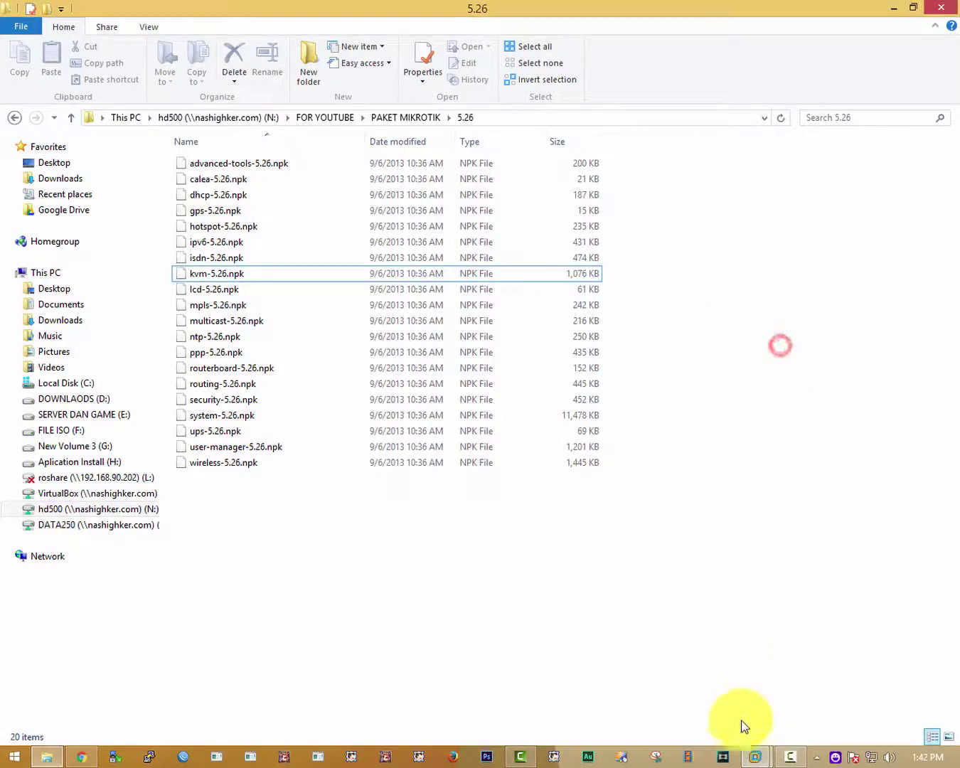
left_click(752, 755)
left_click(784, 679)
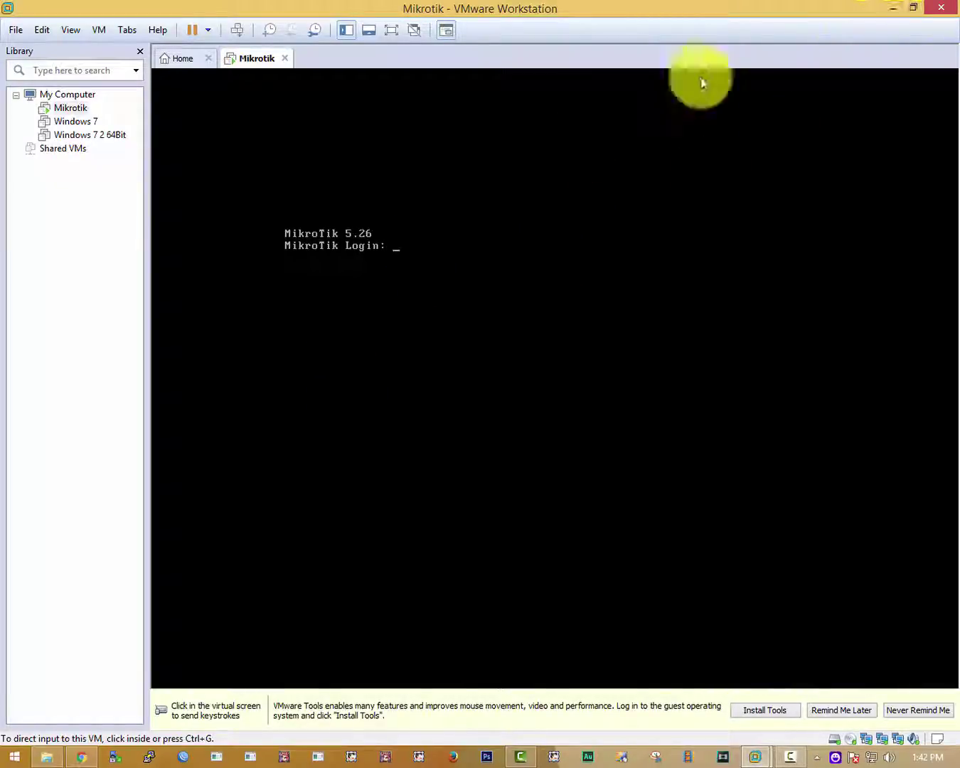
left_click(895, 7)
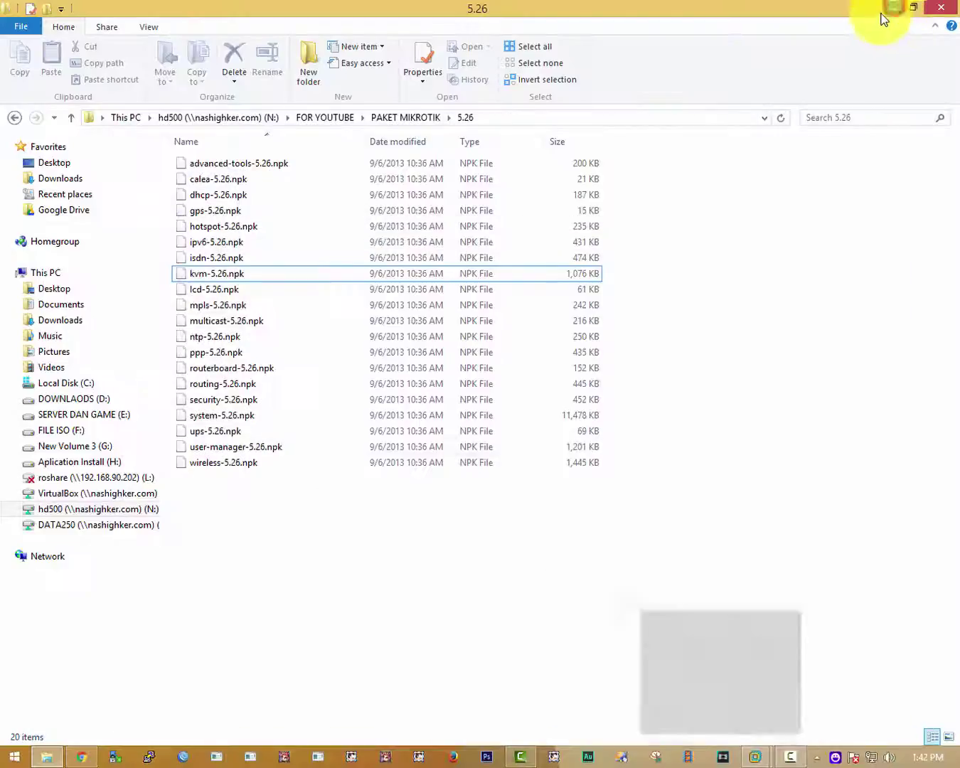
Launch WinBox and connect to the router at 192.168.137.2 with the saved admin login.
left_click(525, 572)
left_click(184, 756)
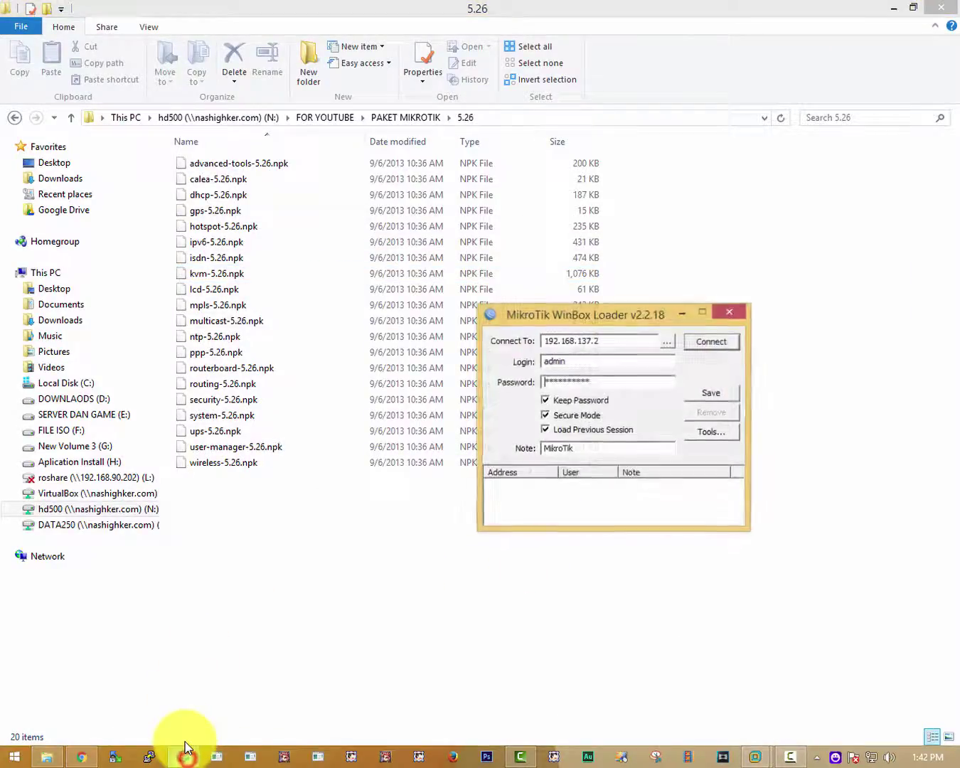
left_click(700, 344)
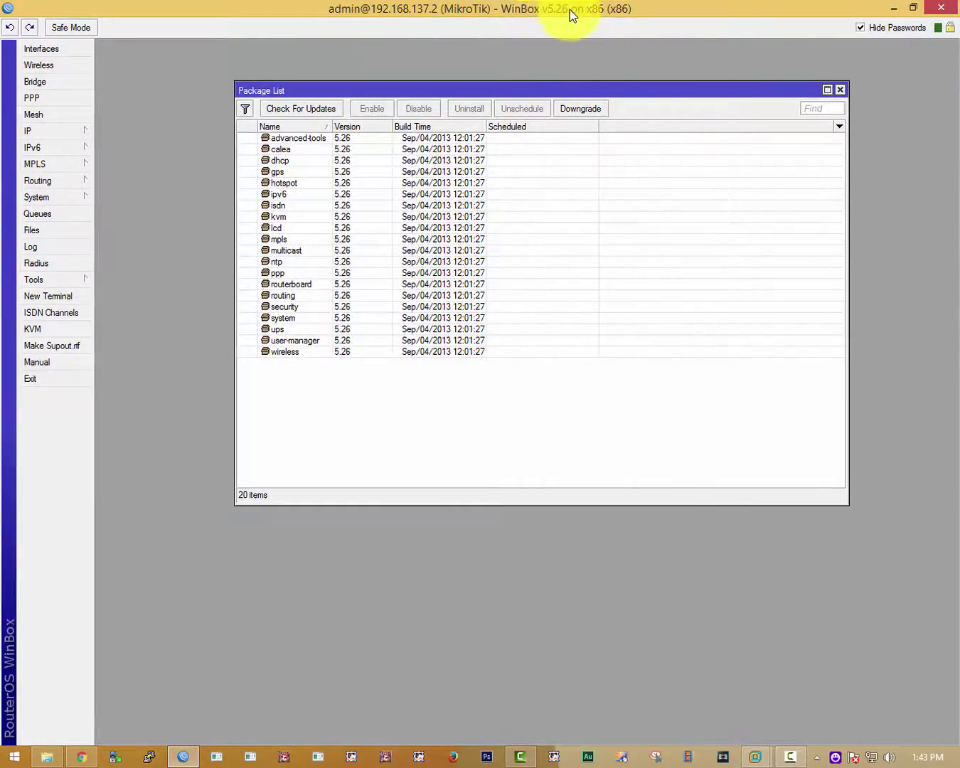
Check the installed package versions in the router's Package List, and close the list.
left_click(307, 205)
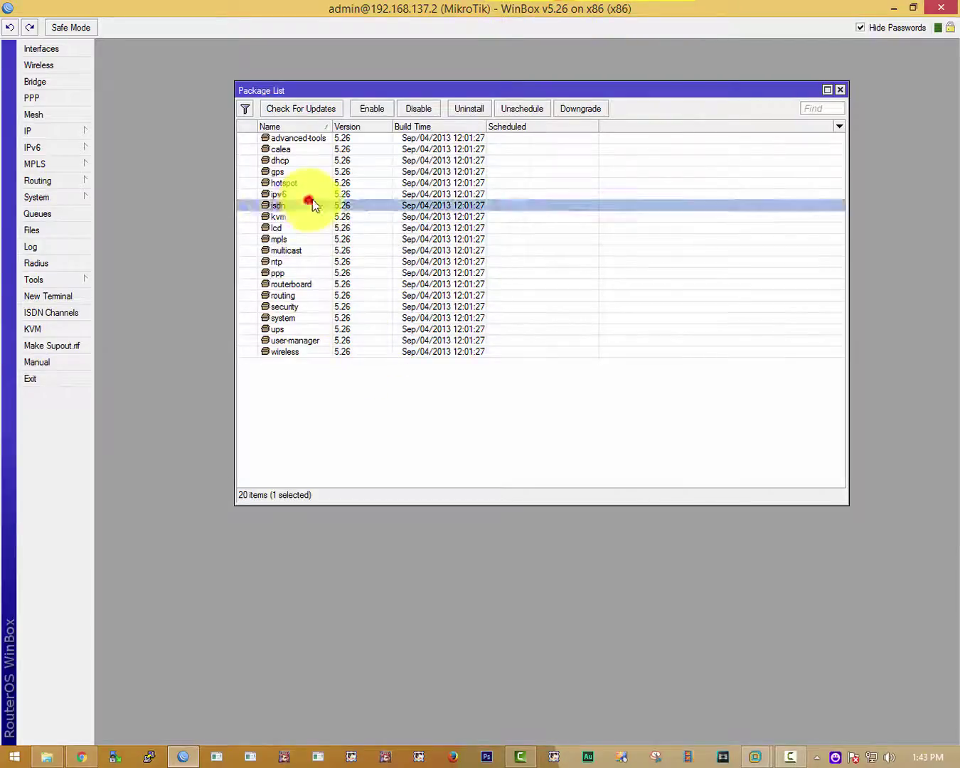
left_click(387, 413)
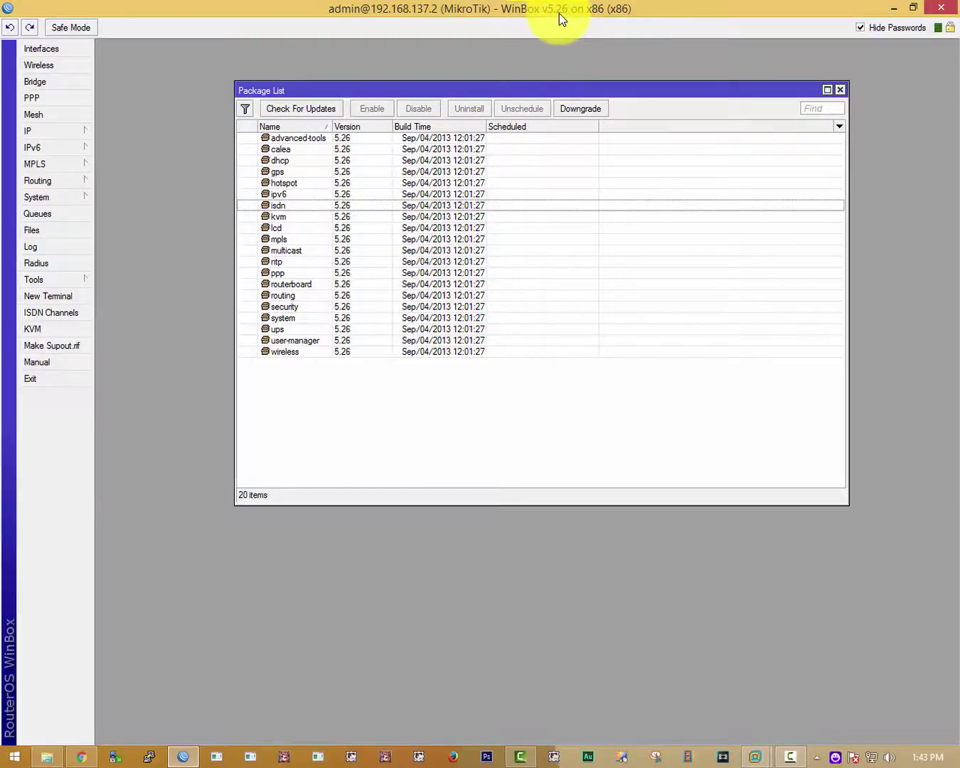
left_click(839, 89)
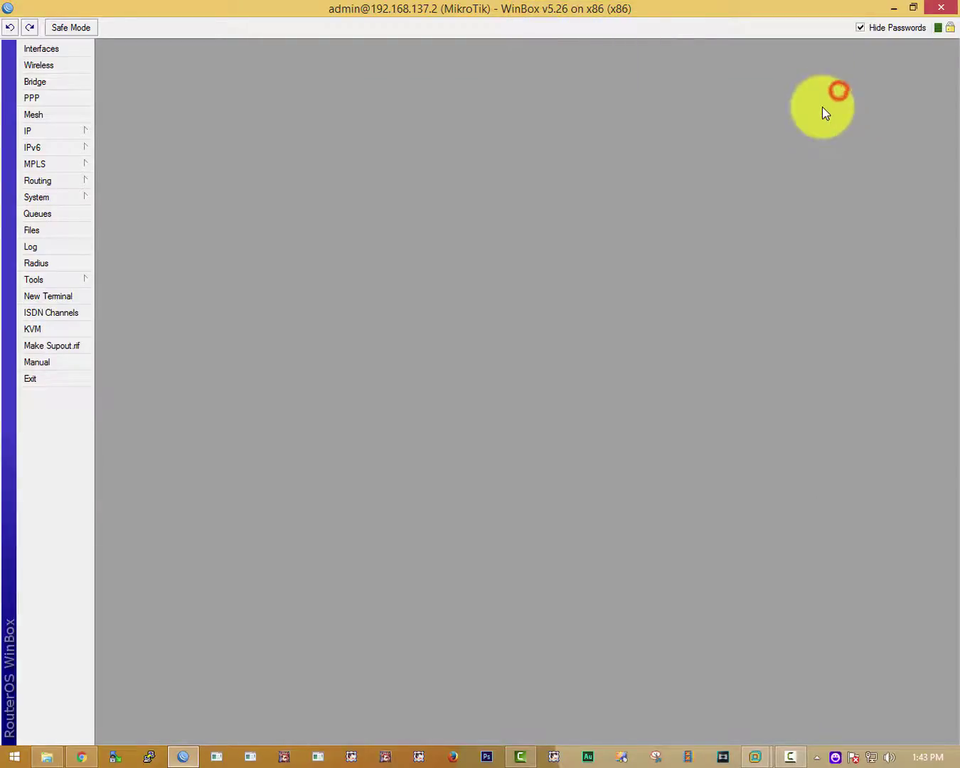
left_click(221, 172)
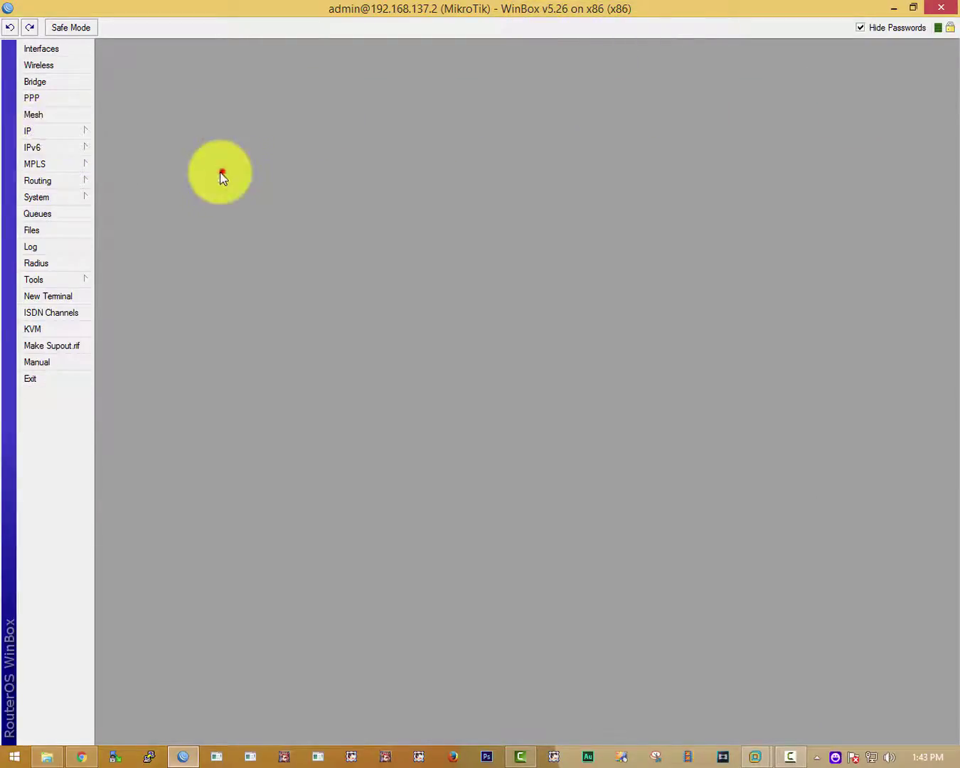
left_click(69, 200)
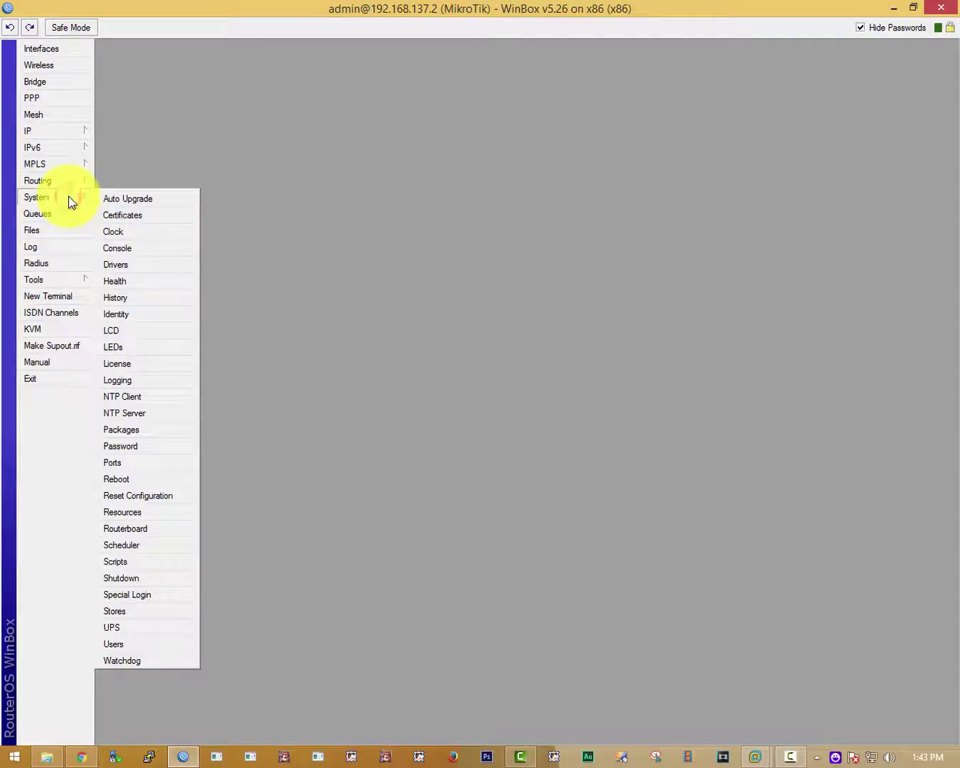
left_click(79, 133)
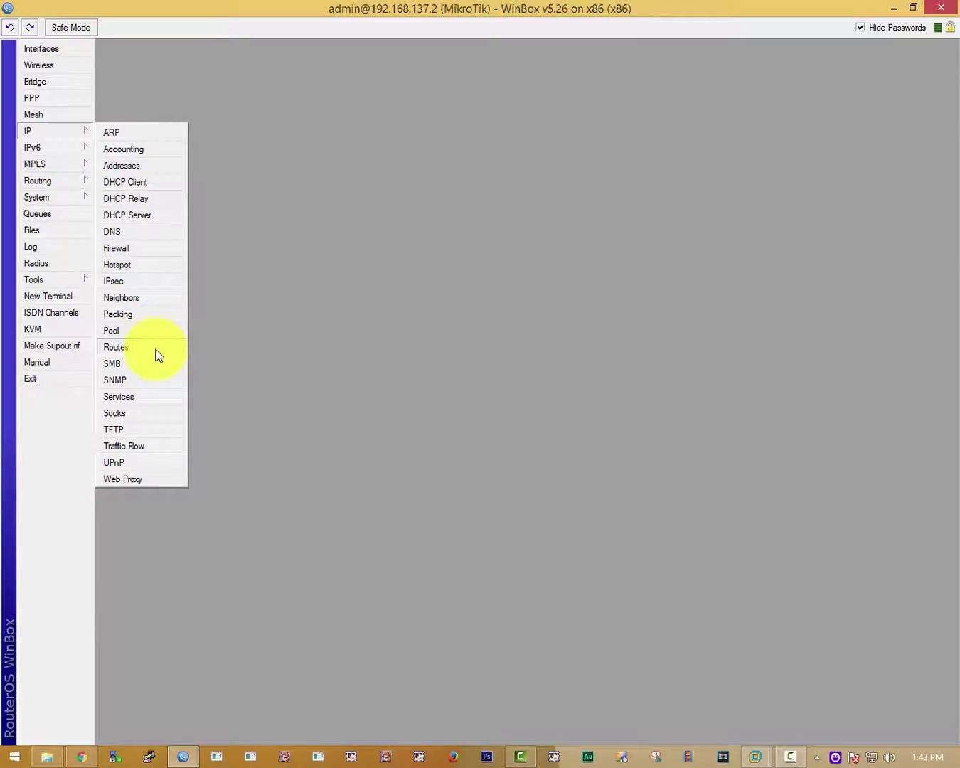
left_click(334, 275)
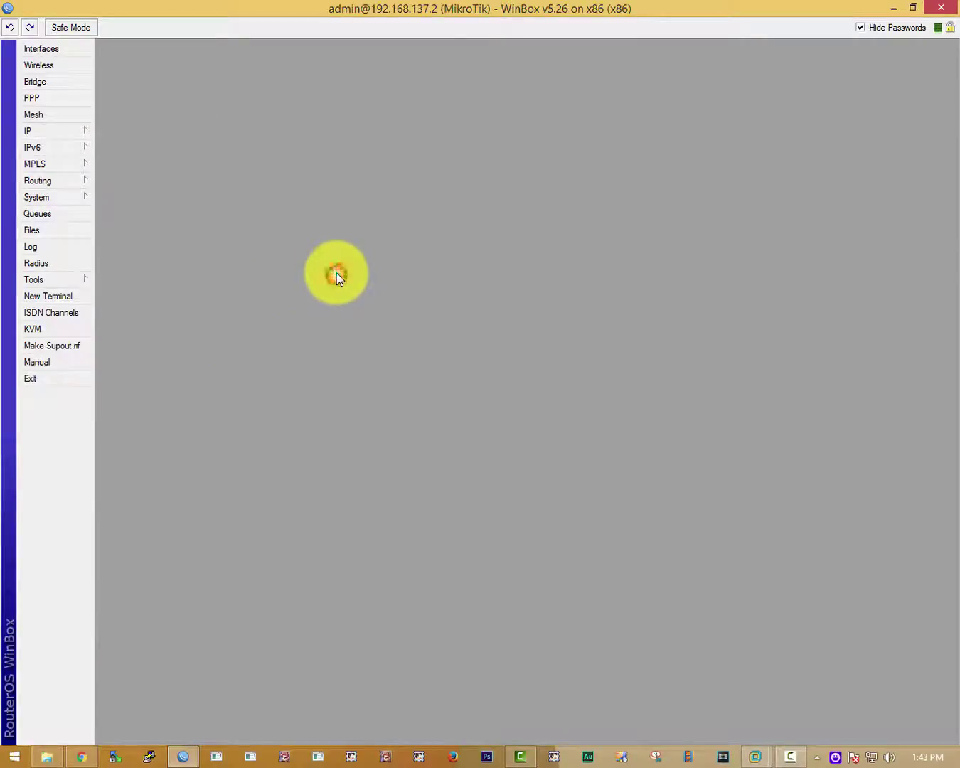
Minimize WinBox and the 5.26 folder window to return to the RouterOS download page in Chrome.
left_click(891, 8)
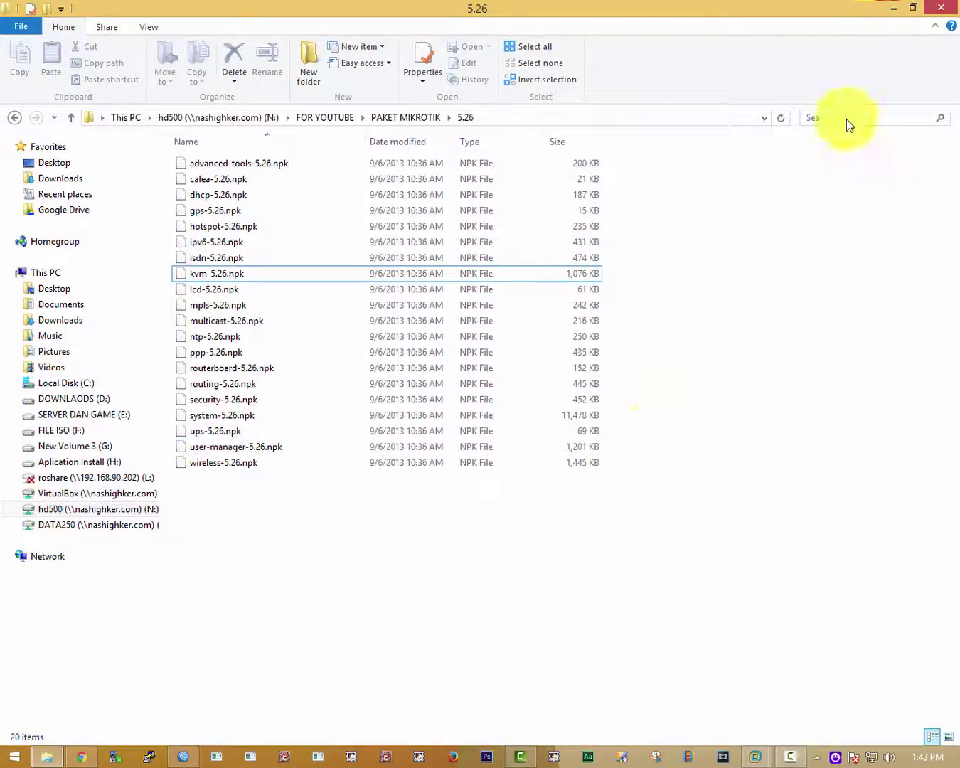
left_click(885, 9)
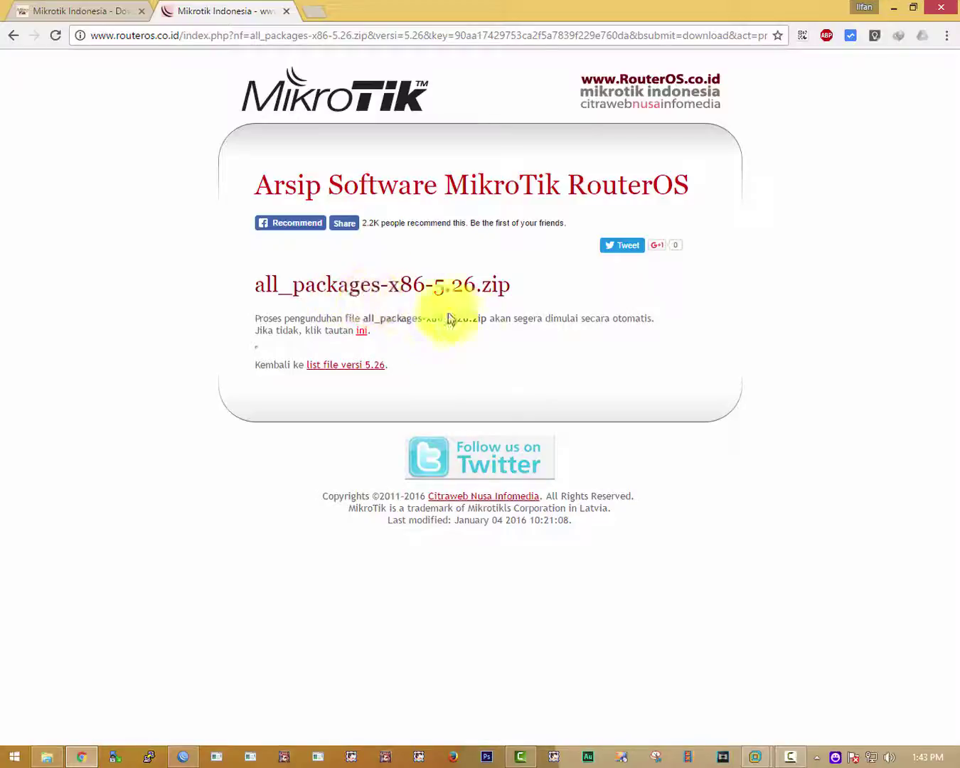
left_click_drag(450, 318, 579, 322)
left_click(578, 326)
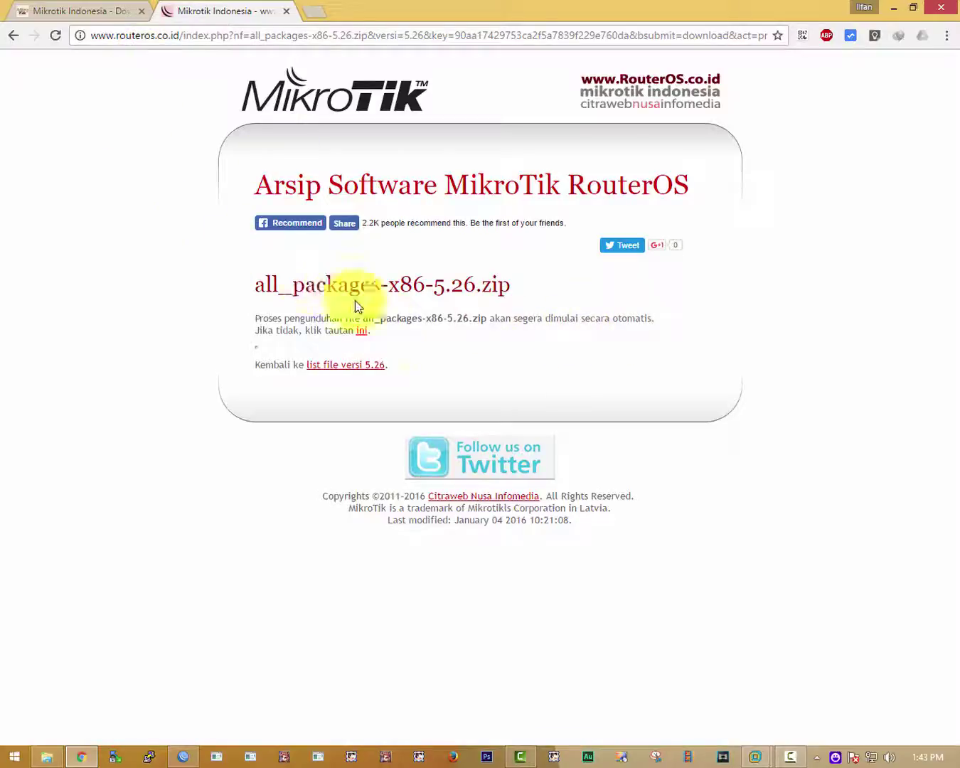
left_click_drag(406, 316, 457, 322)
left_click(489, 336)
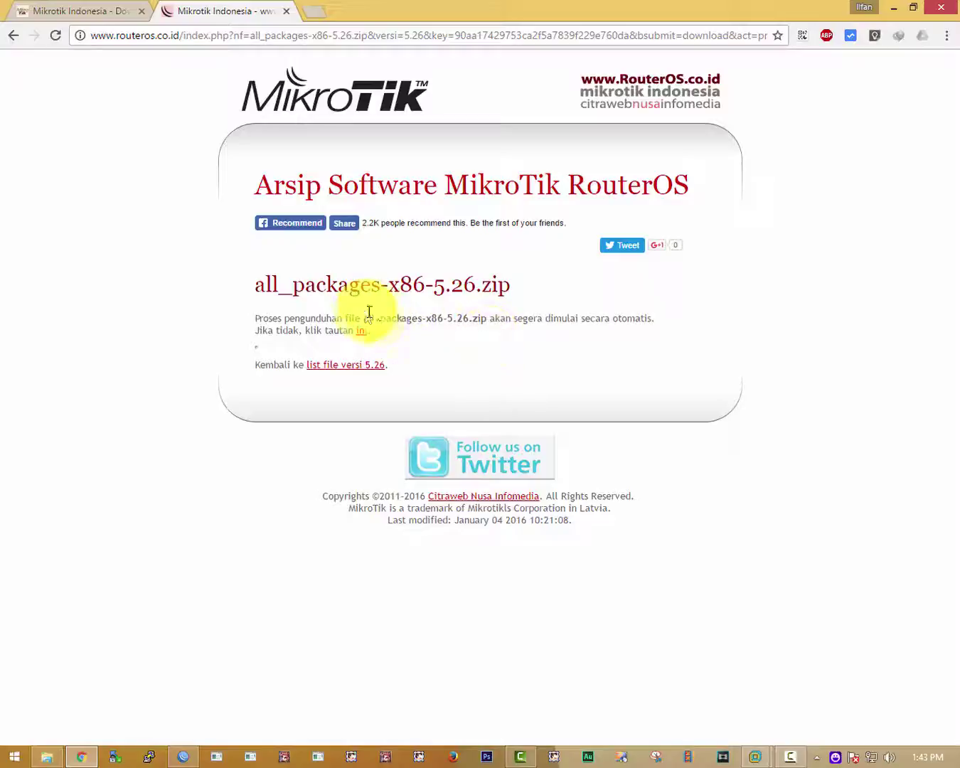
mouse_move(364, 312)
left_mouse_down()
mouse_move(485, 316)
mouse_move(531, 333)
mouse_move(540, 325)
left_mouse_up()
left_click(497, 331)
left_click(556, 332)
triple_click(561, 321)
left_click(557, 322)
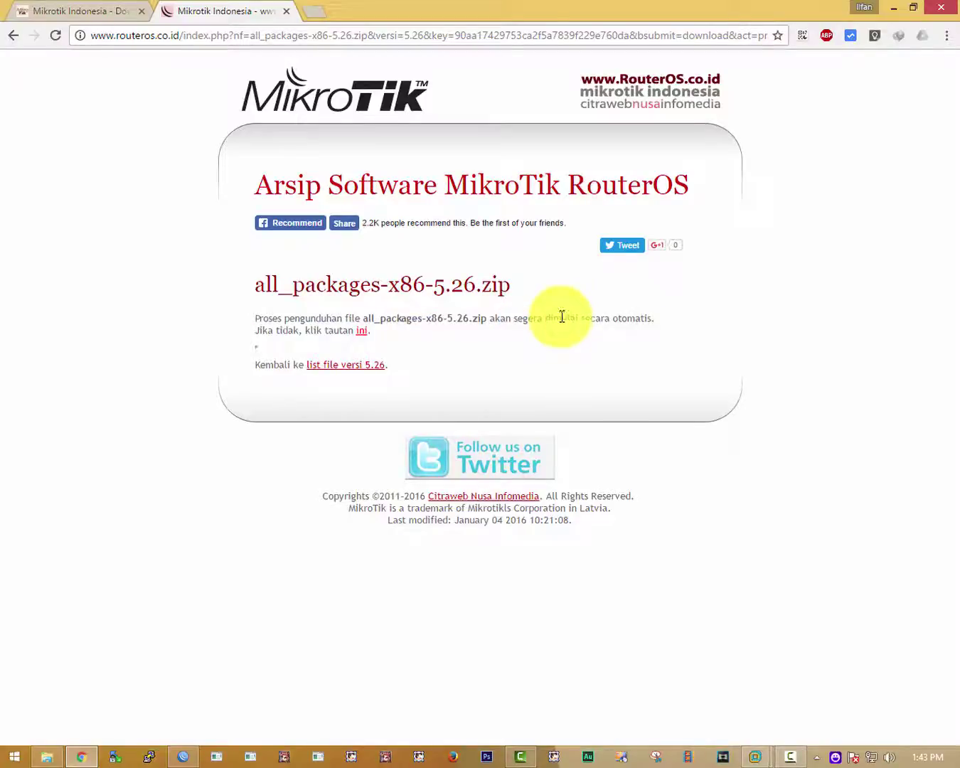
left_click_drag(546, 317, 579, 318)
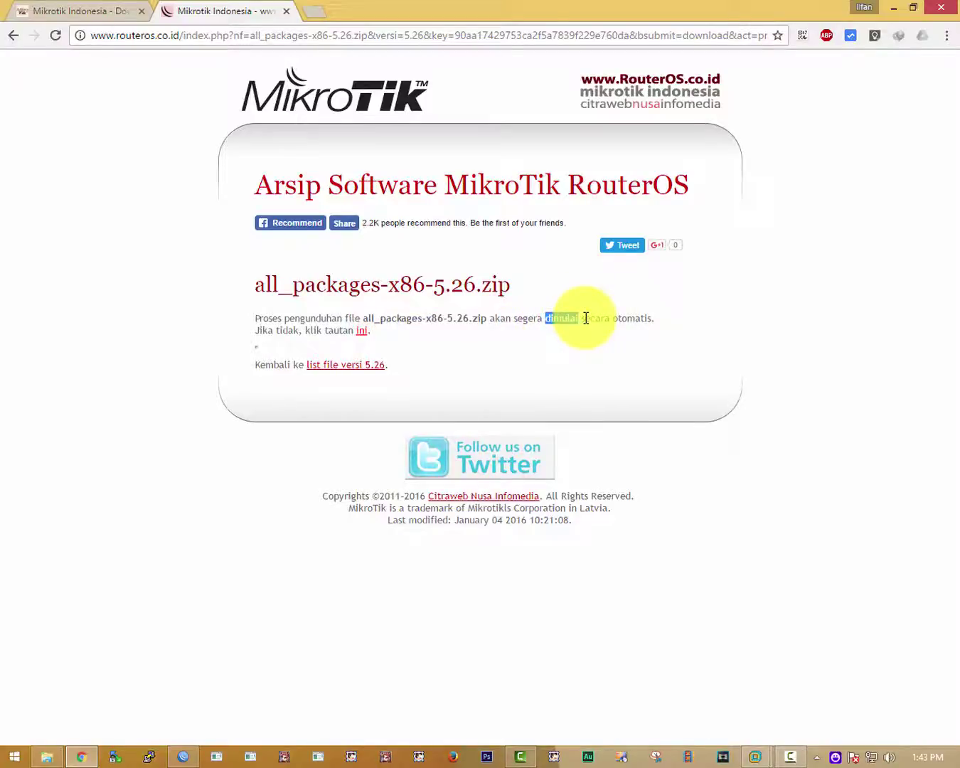